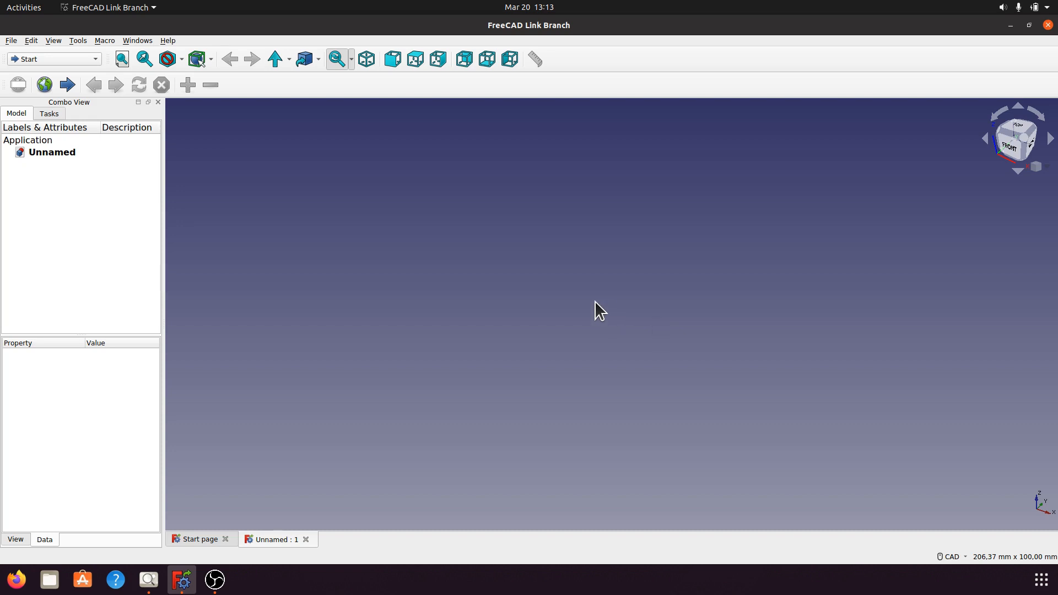
# Consult the a004.png reference drawing in the image viewer and create a new body in FreeCAD's Part Design workbench.
pyautogui.click(148, 580)
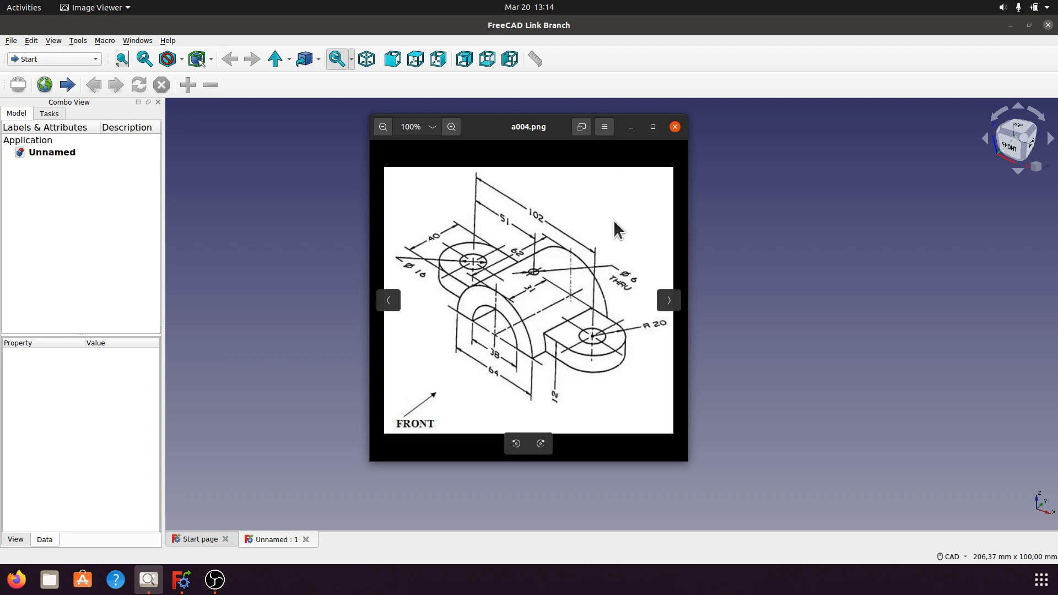
pyautogui.click(632, 127)
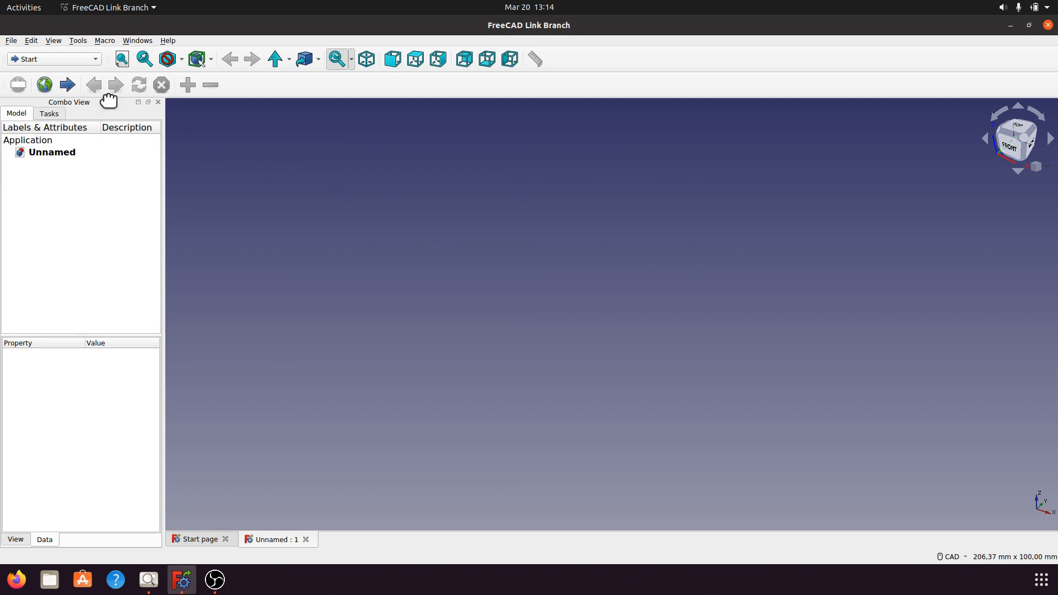
pyautogui.click(96, 58)
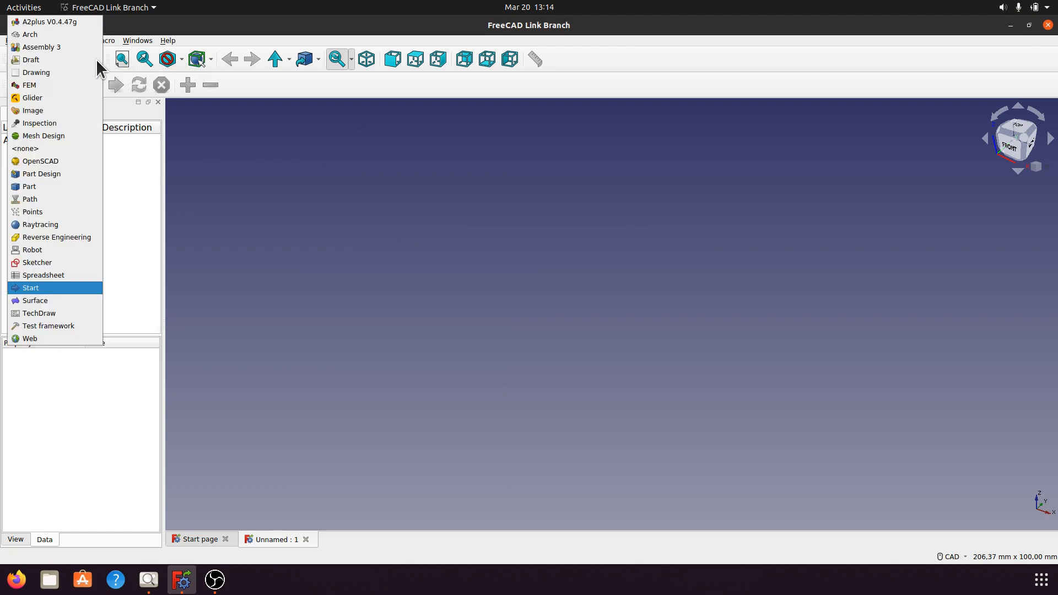
pyautogui.click(51, 174)
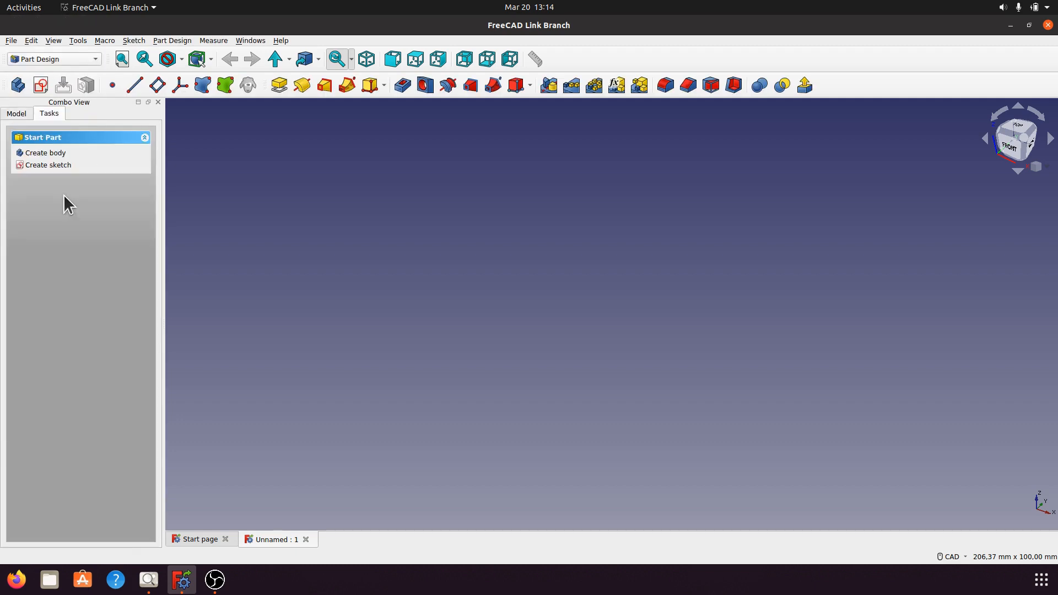
pyautogui.click(49, 153)
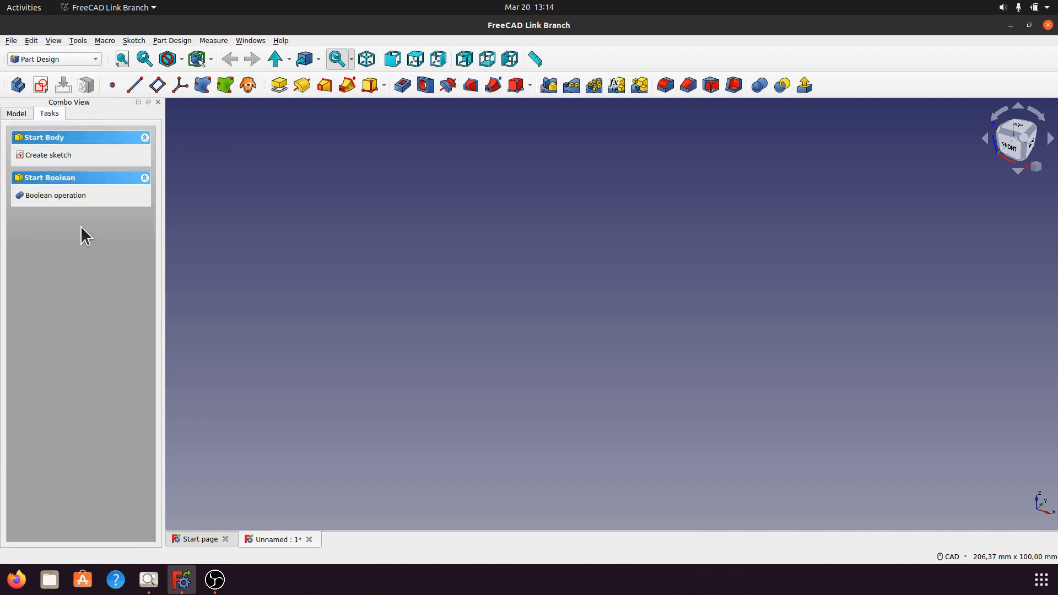
# Start a new sketch in the body on the XZ plane.
pyautogui.click(60, 155)
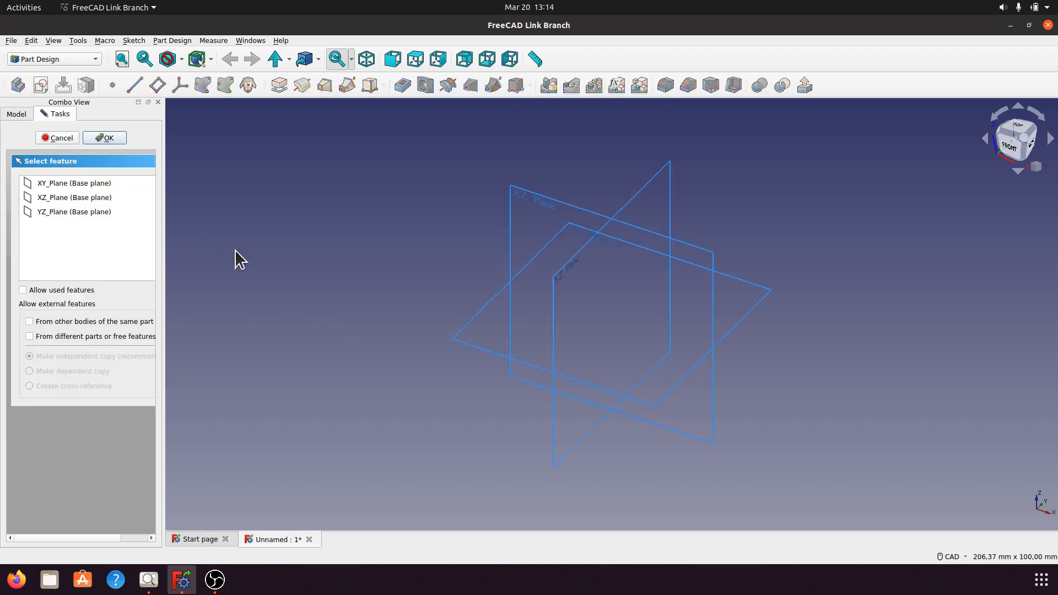
pyautogui.click(366, 59)
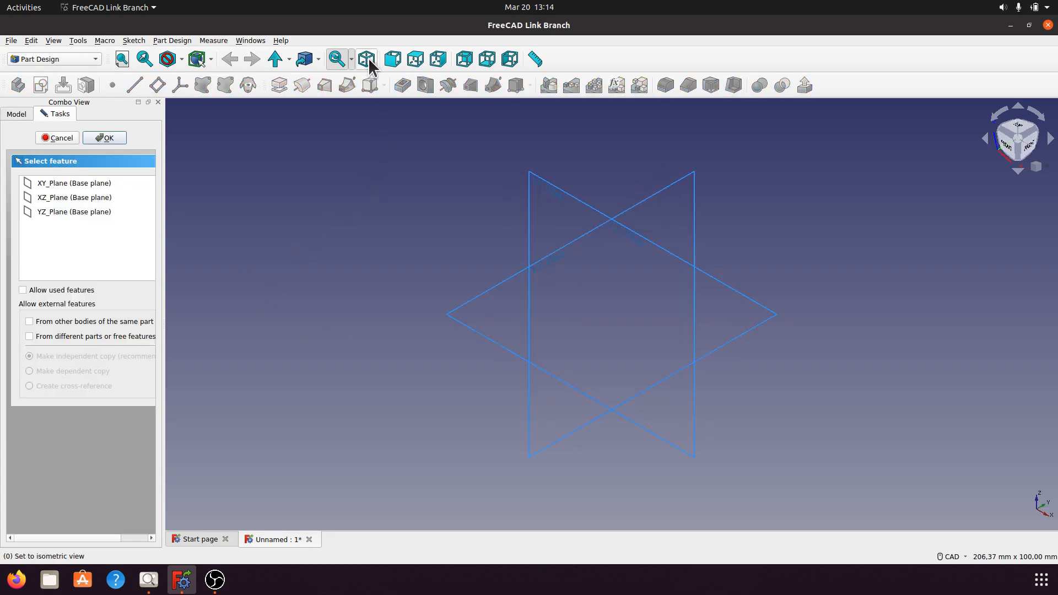
pyautogui.click(546, 187)
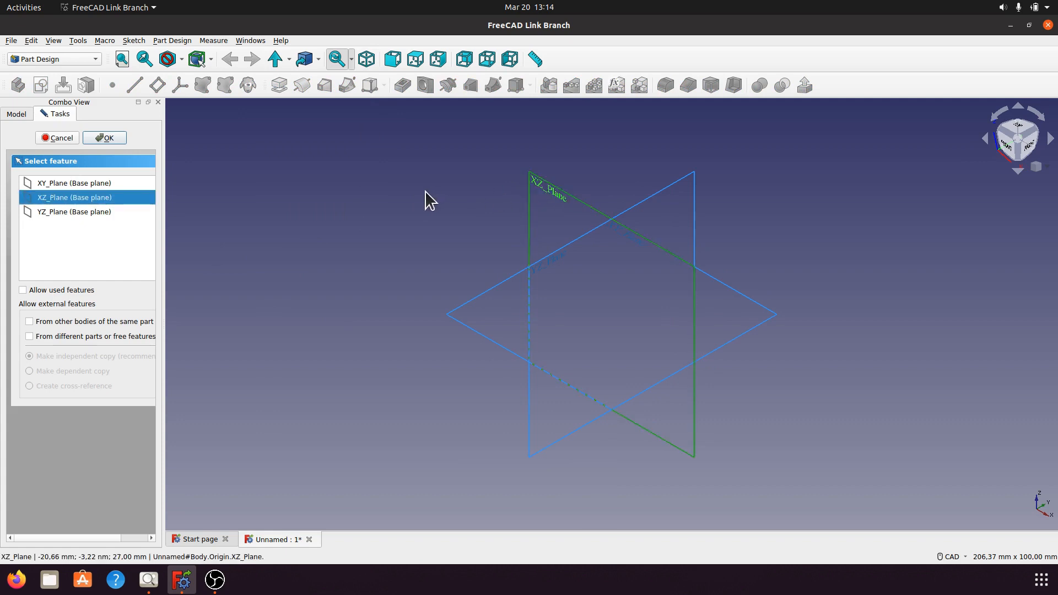
pyautogui.click(122, 137)
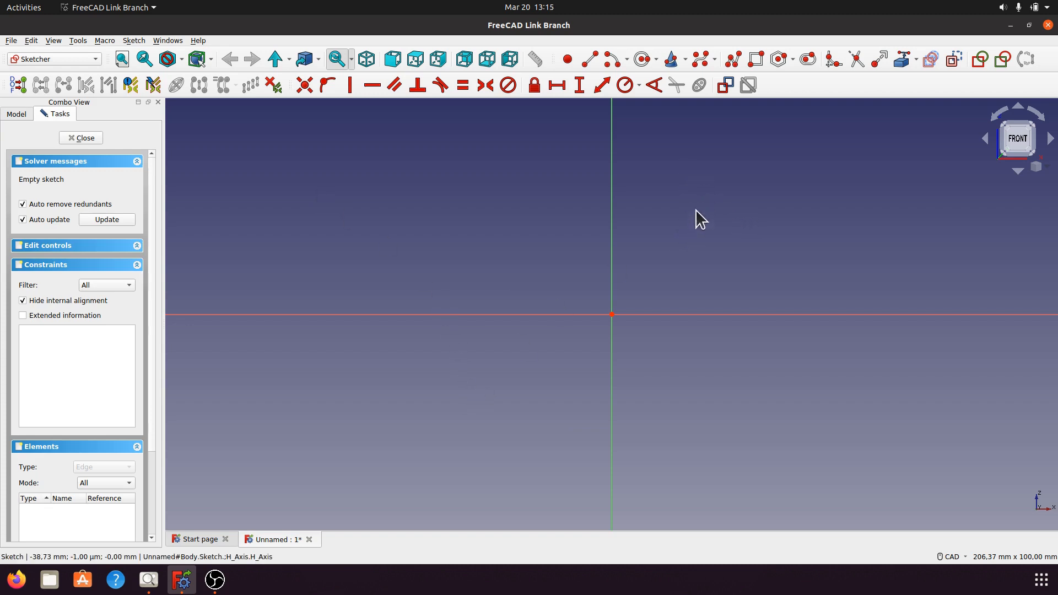
# Sketch an upper semicircular arc of about 28.7 mm radius centred on the origin, with both endpoints on the horizontal axis.
pyautogui.click(612, 60)
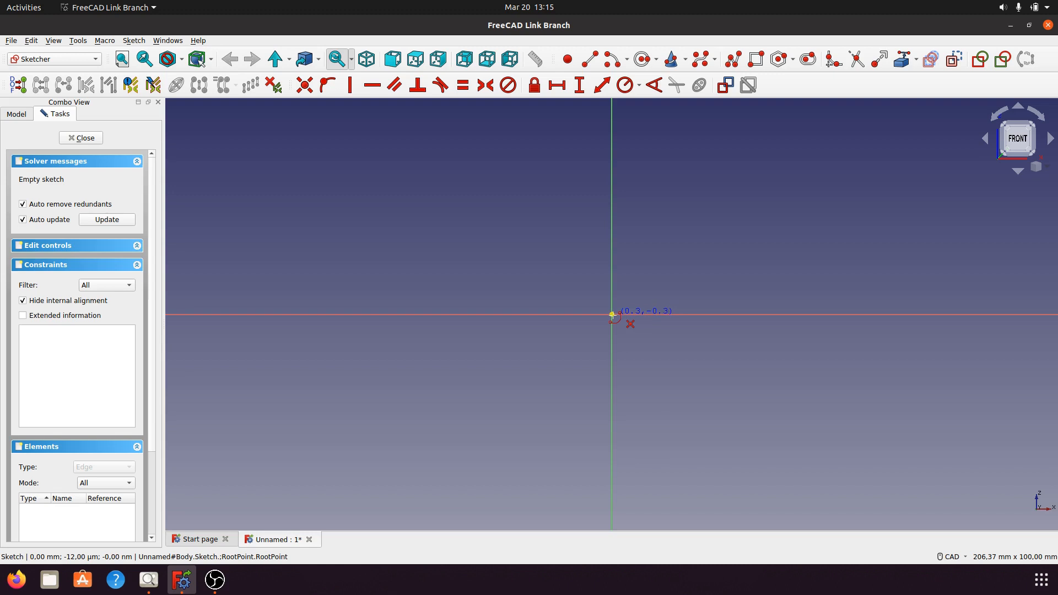
pyautogui.click(612, 314)
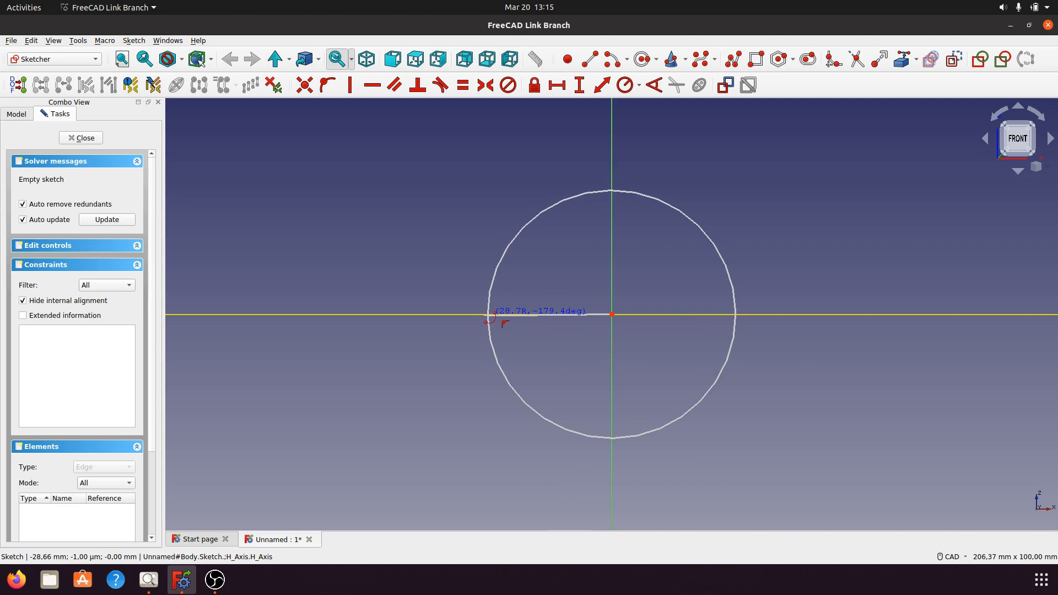
pyautogui.click(489, 314)
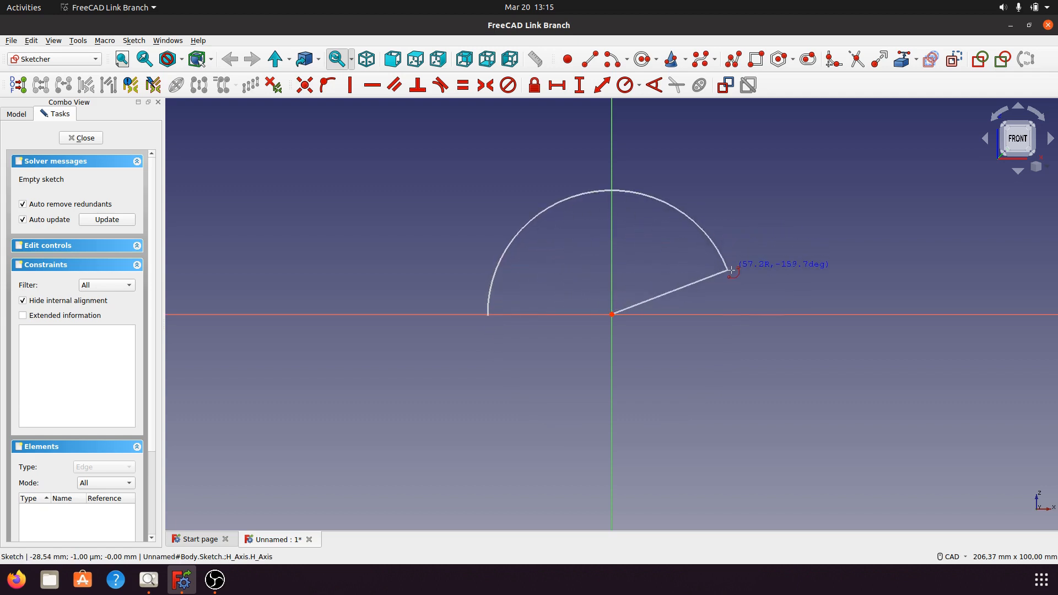
pyautogui.click(736, 314)
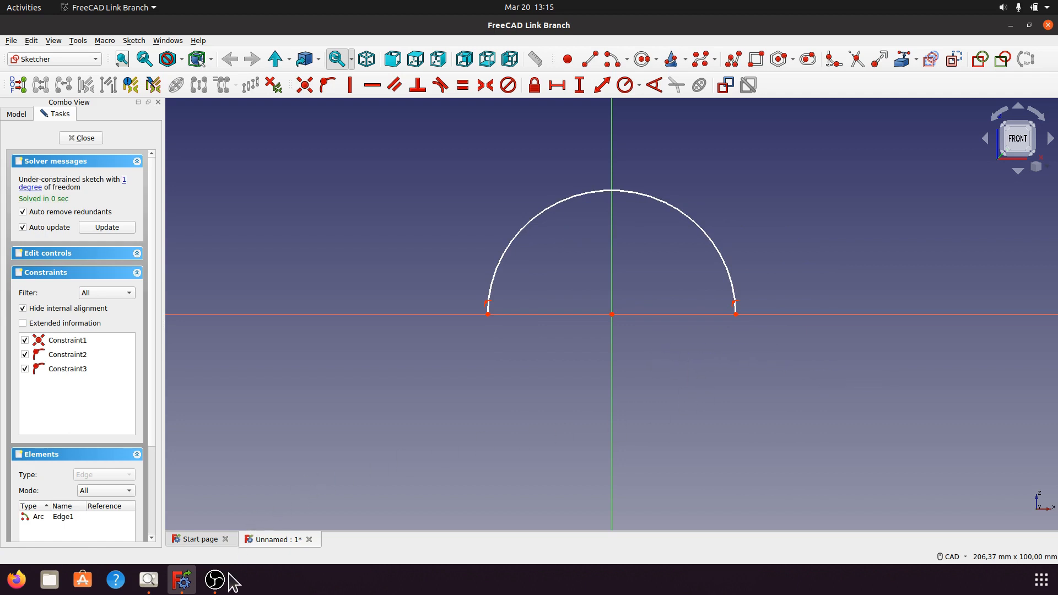
# Constrain the arc's diameter to 64 mm following the reference drawing, and place its dimension label outside the arc at the upper right.
pyautogui.click(148, 580)
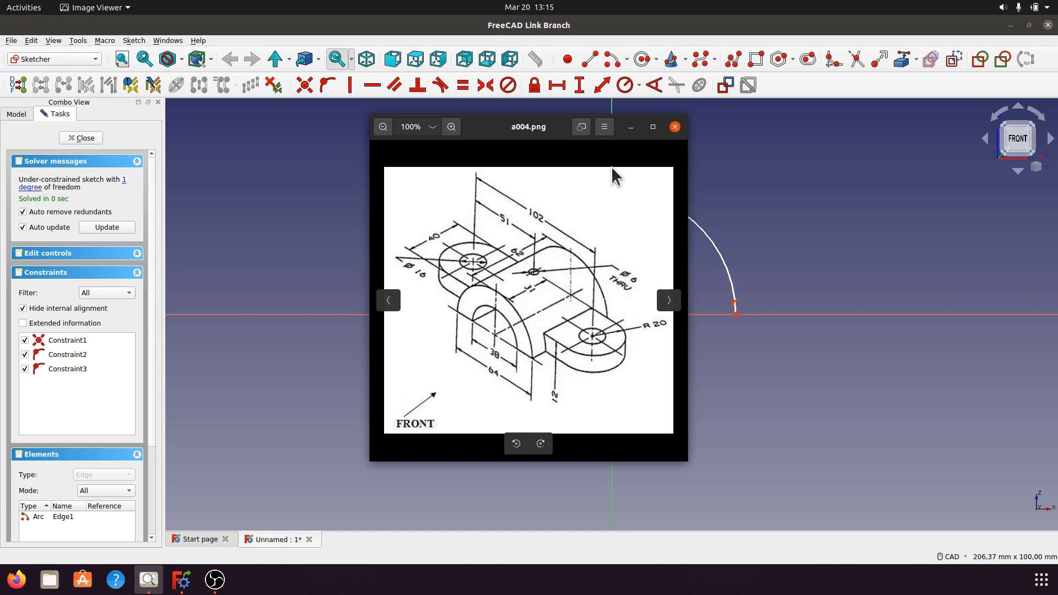
pyautogui.click(631, 128)
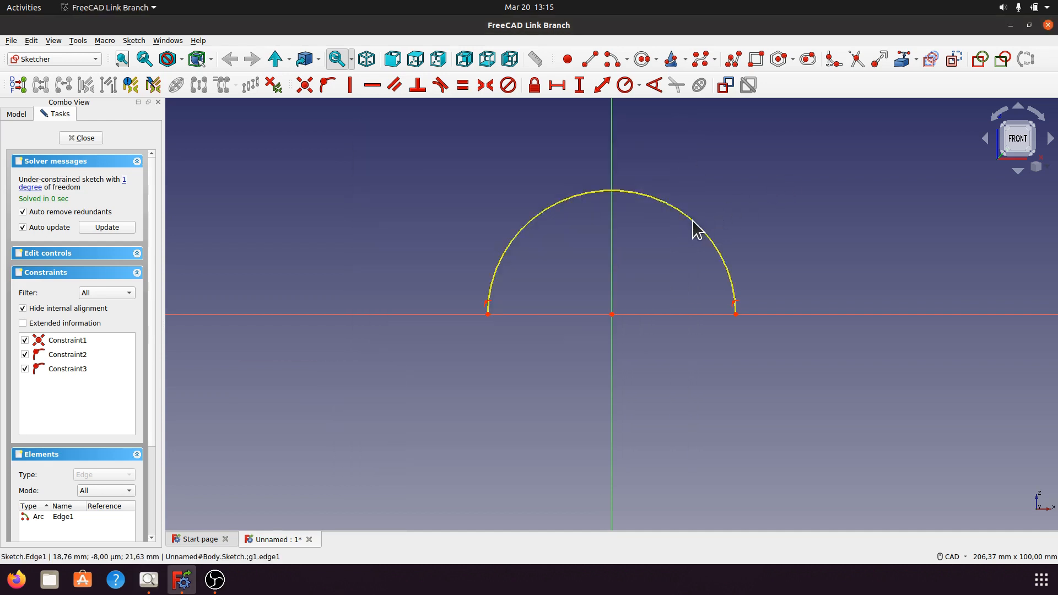
pyautogui.click(693, 222)
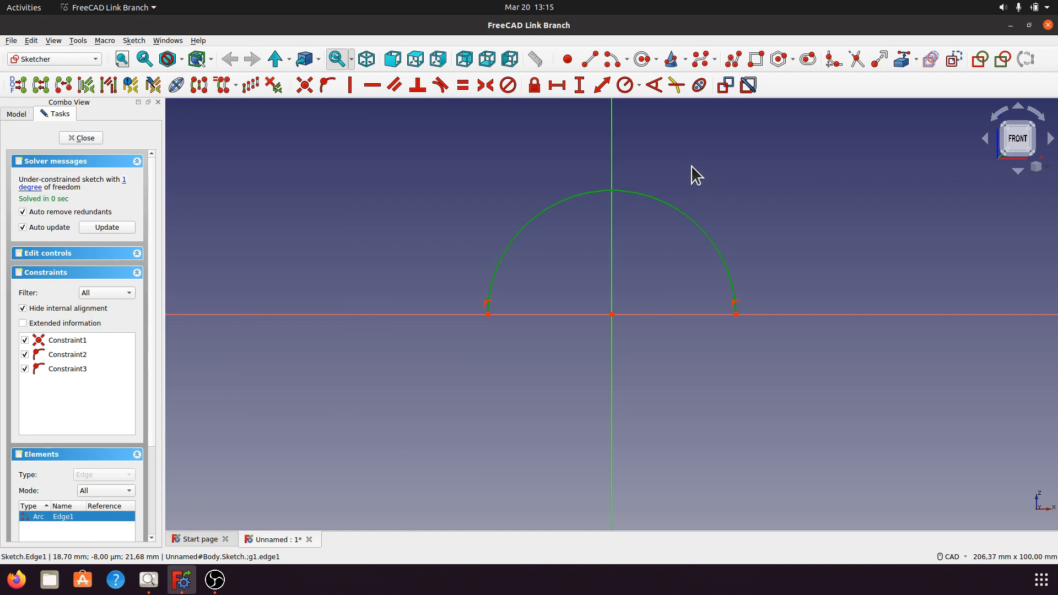
pyautogui.click(639, 87)
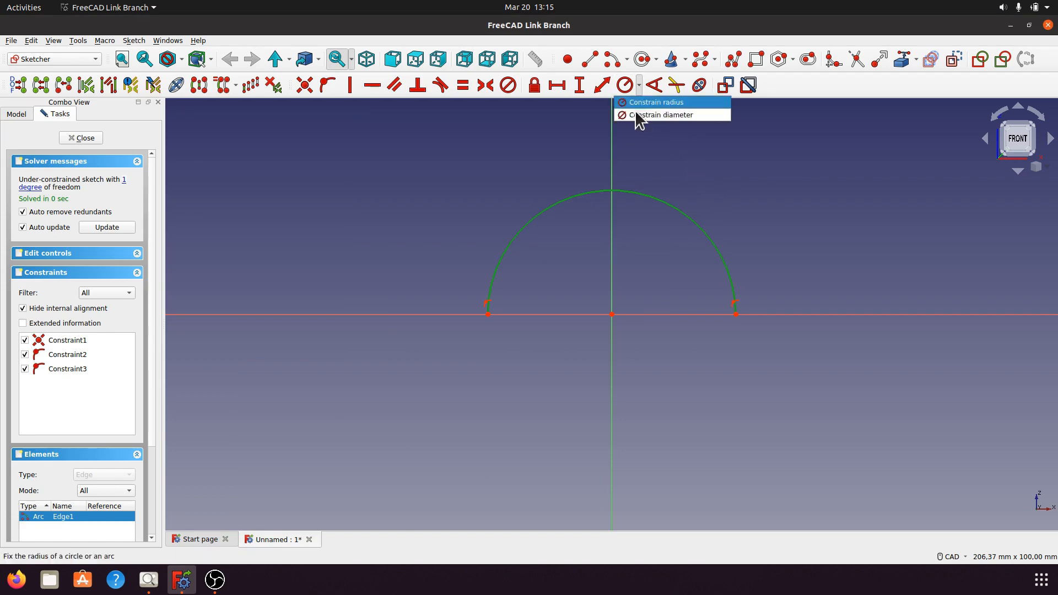
pyautogui.click(647, 116)
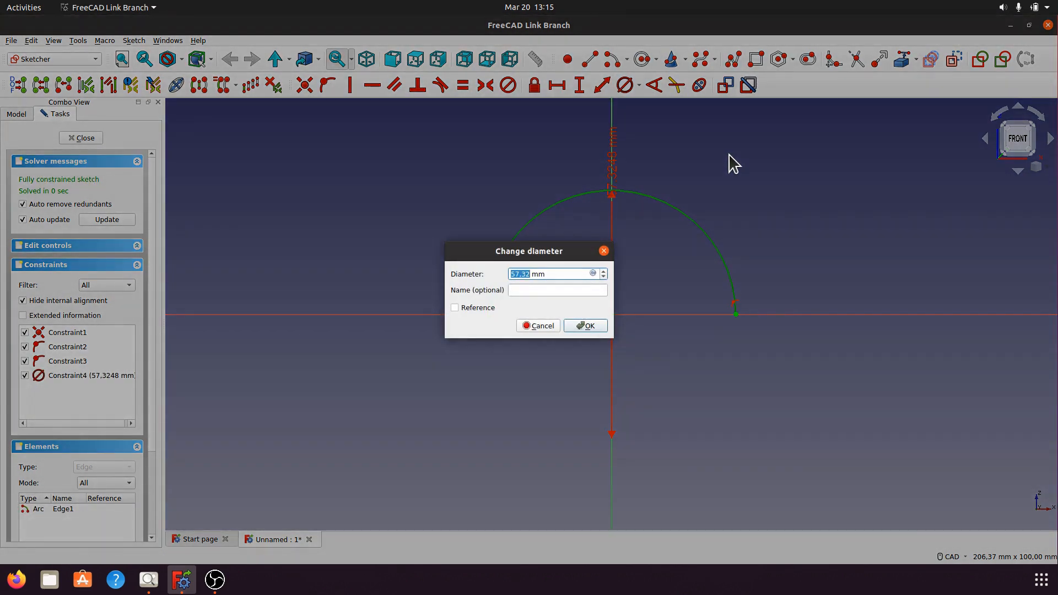
pyautogui.write('64')
pyautogui.click(589, 326)
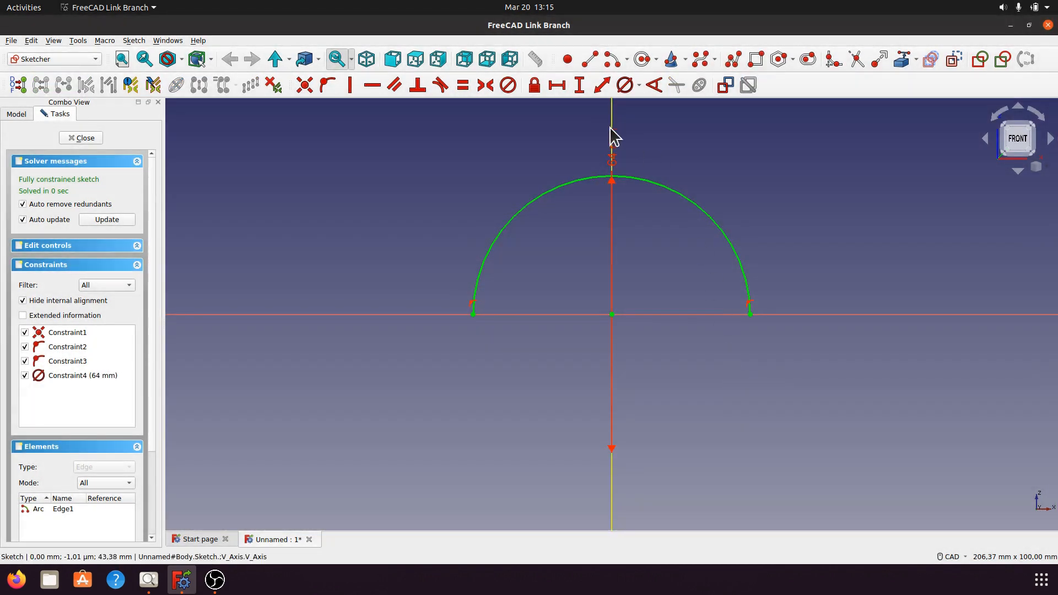
pyautogui.moveTo(612, 154); pyautogui.dragTo(728, 170)
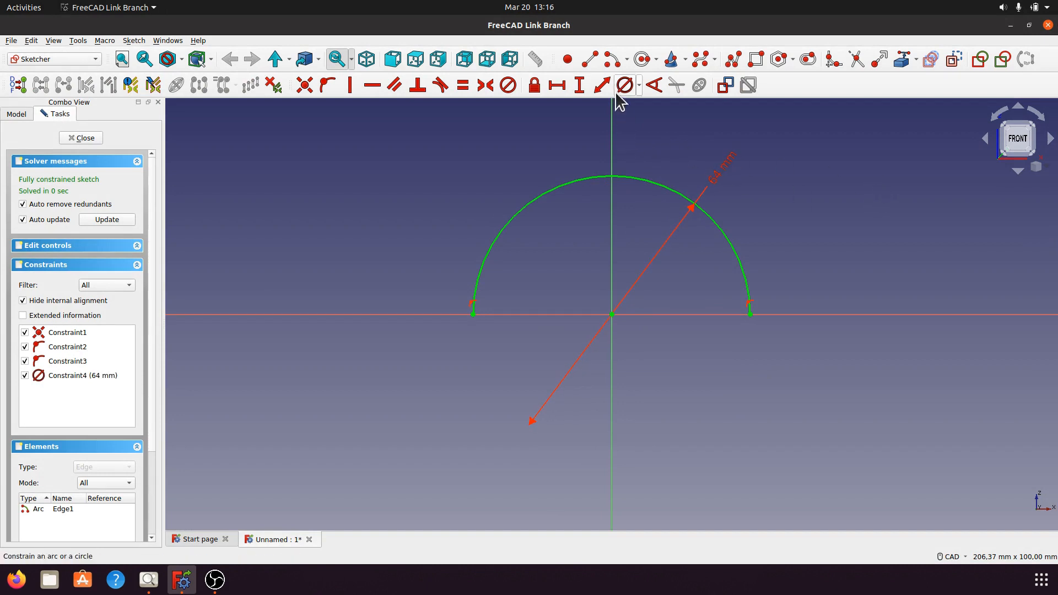
# Sketch a second, smaller upper semicircular arc of about 21 mm radius, centred on the origin and ending on the horizontal axis.
pyautogui.click(612, 60)
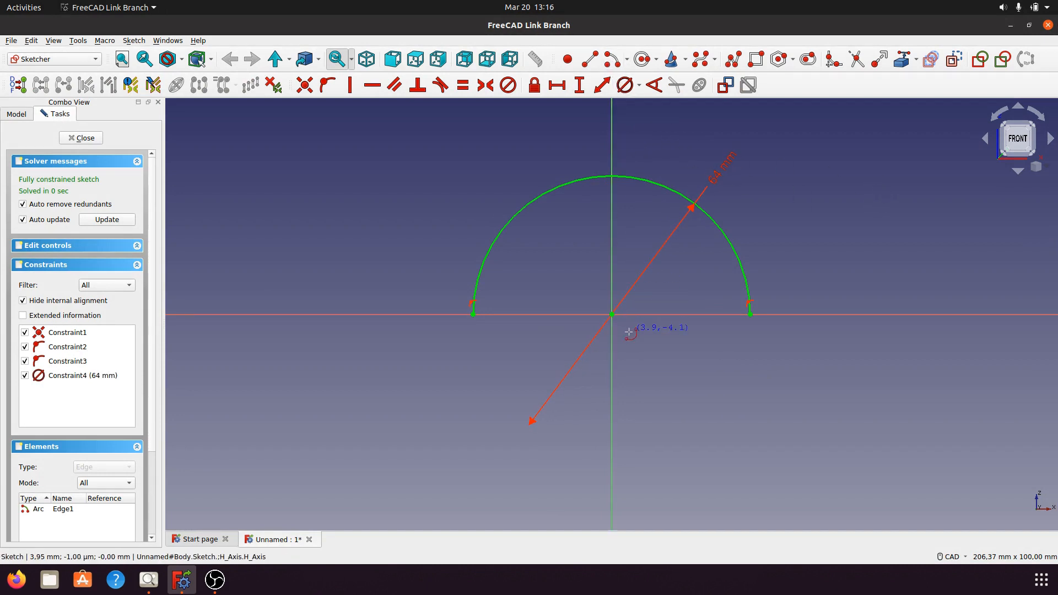
pyautogui.click(612, 314)
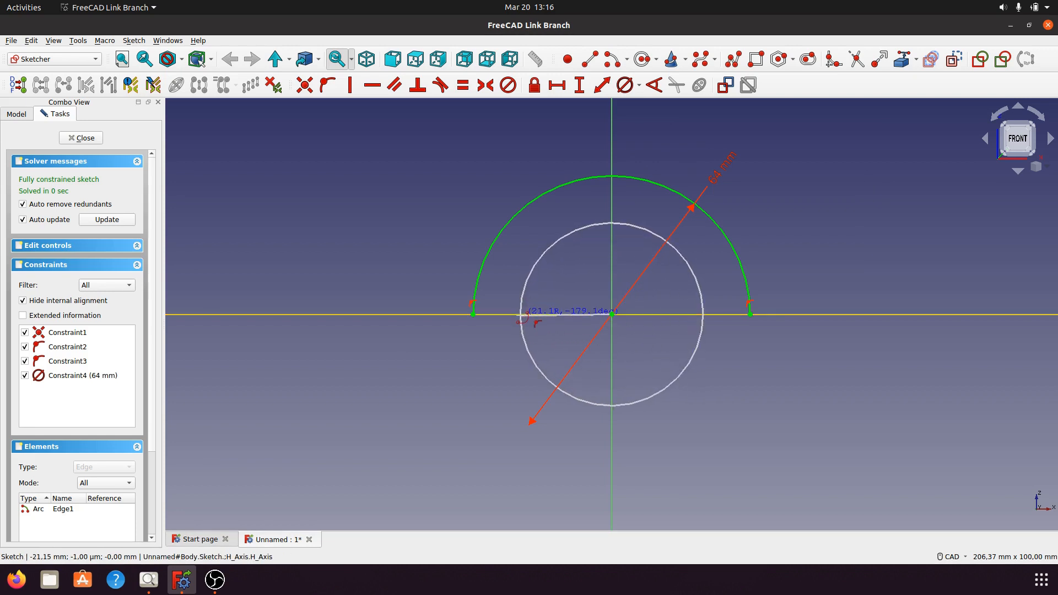
pyautogui.click(522, 318)
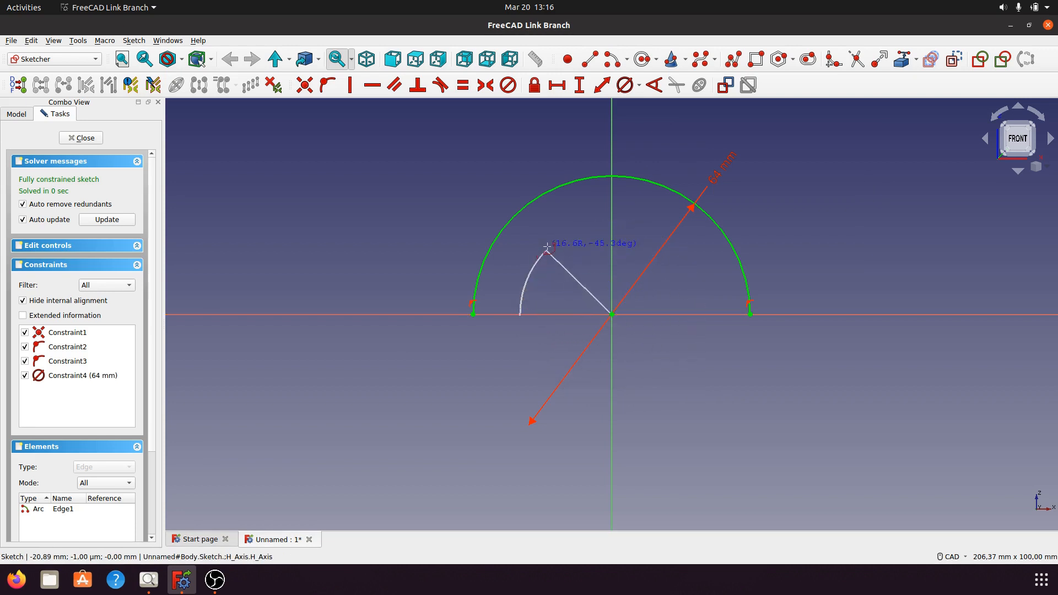
pyautogui.click(704, 315)
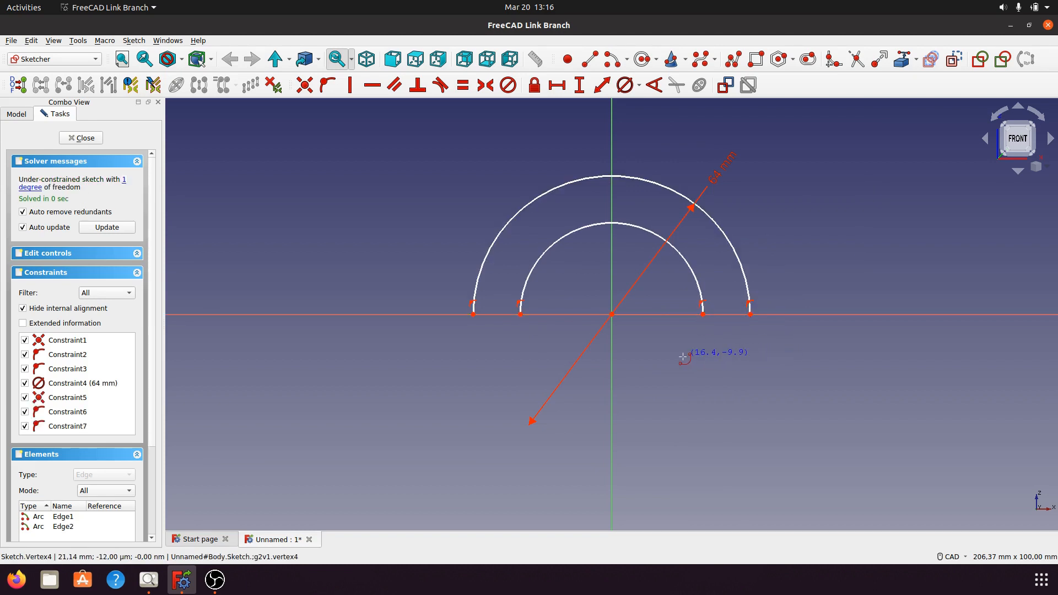
# Constrain the inner arc's diameter to 38 mm, as given in the reference drawing.
pyautogui.click(556, 247)
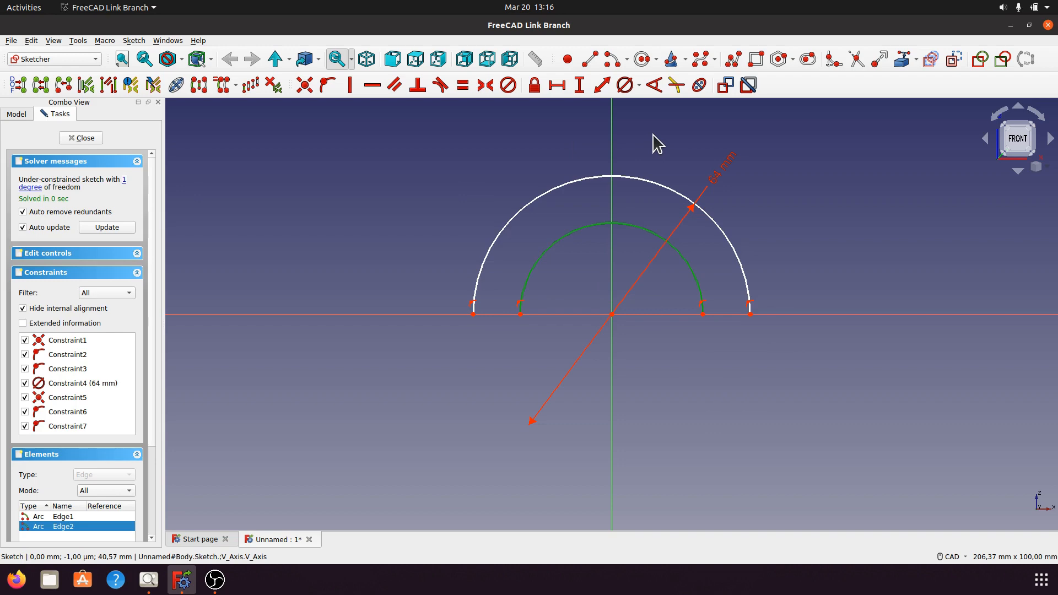
pyautogui.click(638, 85)
pyautogui.click(647, 114)
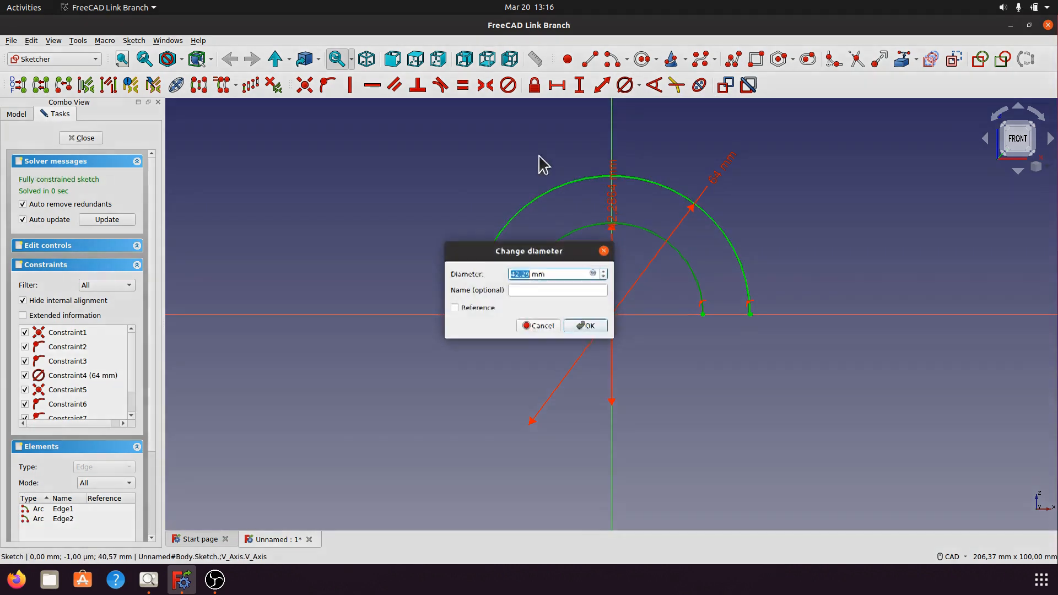
pyautogui.click(148, 580)
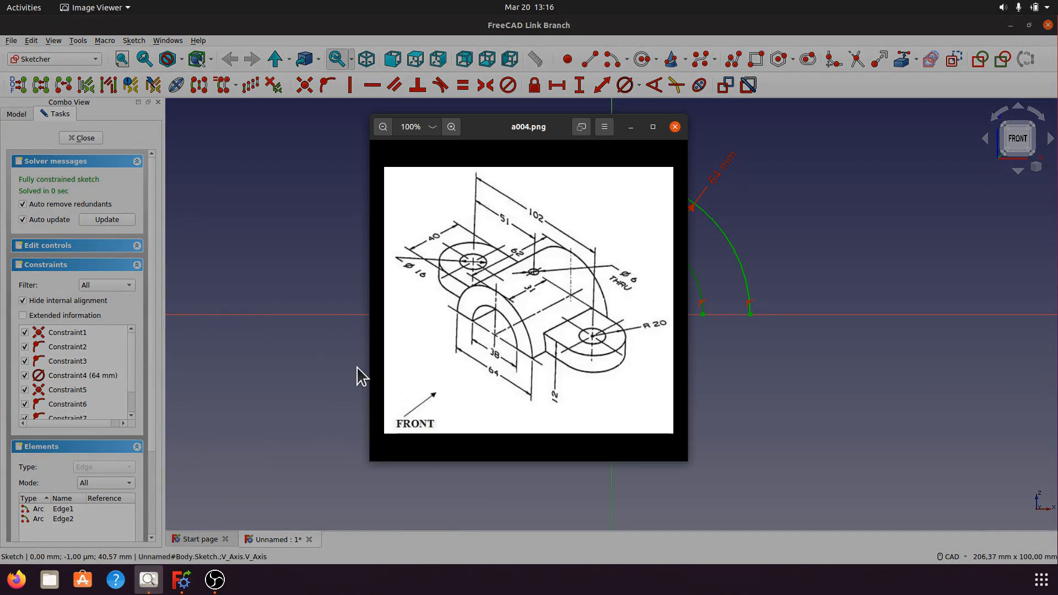
pyautogui.click(631, 127)
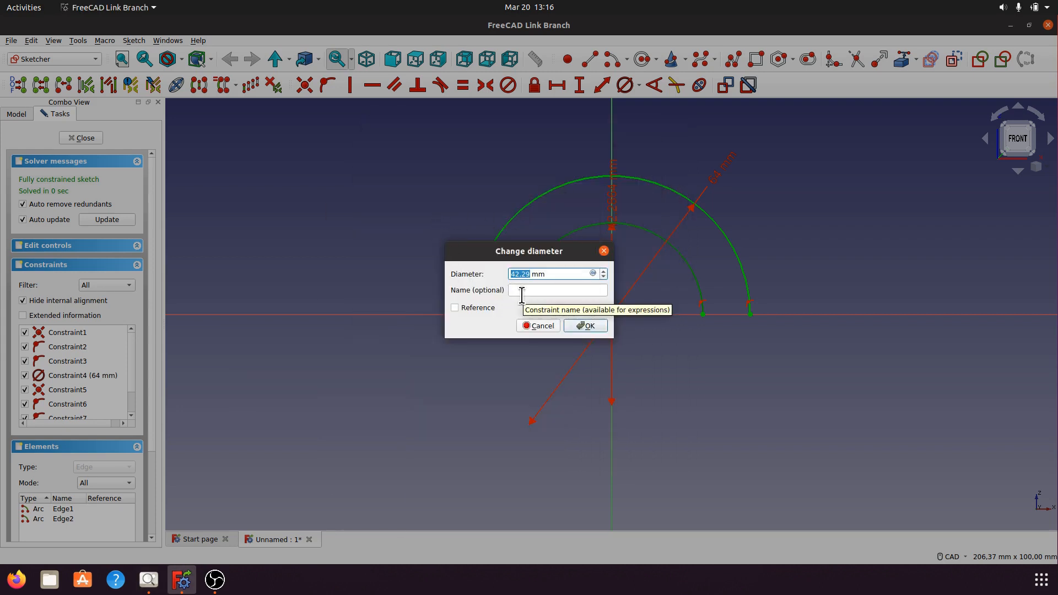
pyautogui.write('38')
pyautogui.click(599, 328)
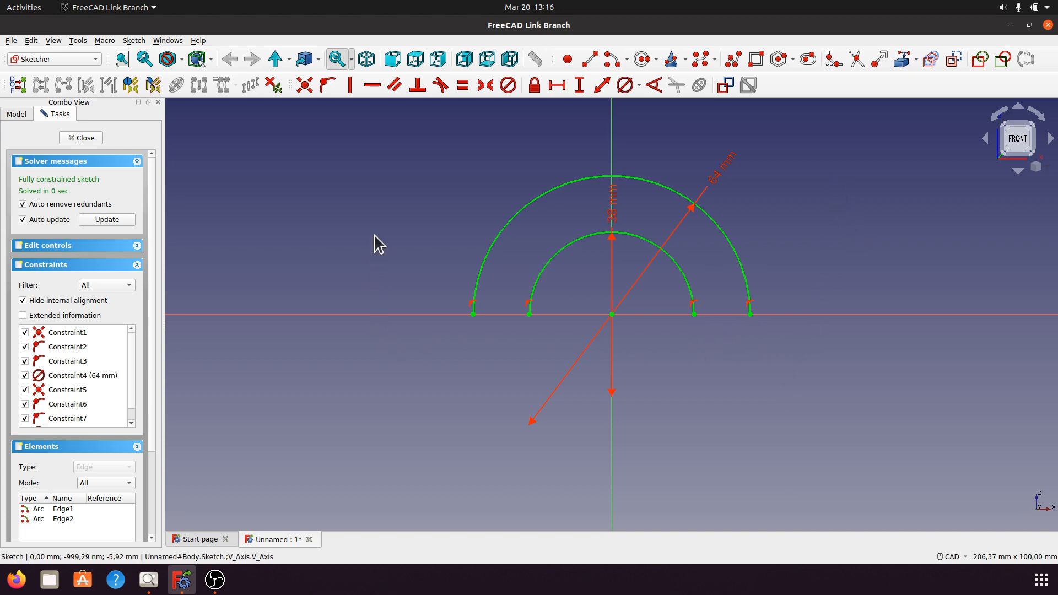
# Close the profile with lines joining the arcs' endpoints on both sides, and move the 38 mm dimension label outside the outer arc.
pyautogui.click(590, 58)
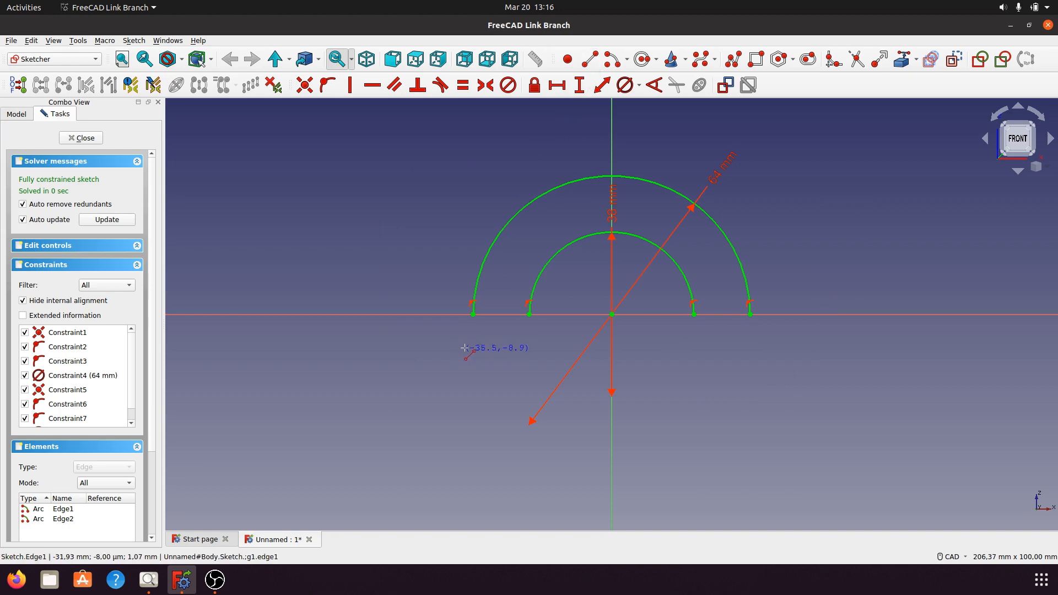
pyautogui.click(474, 315)
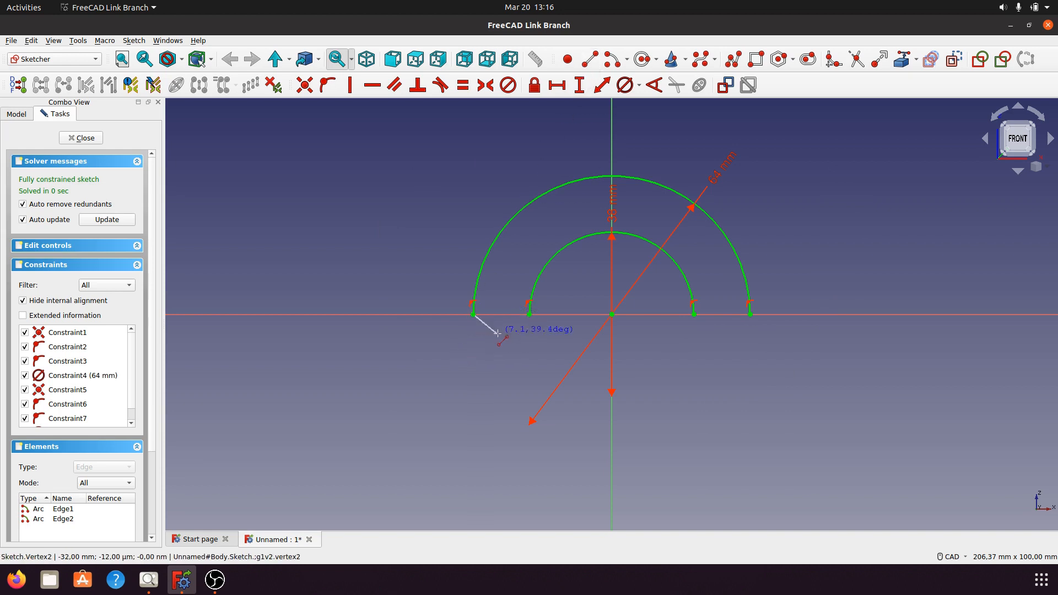
pyautogui.click(530, 315)
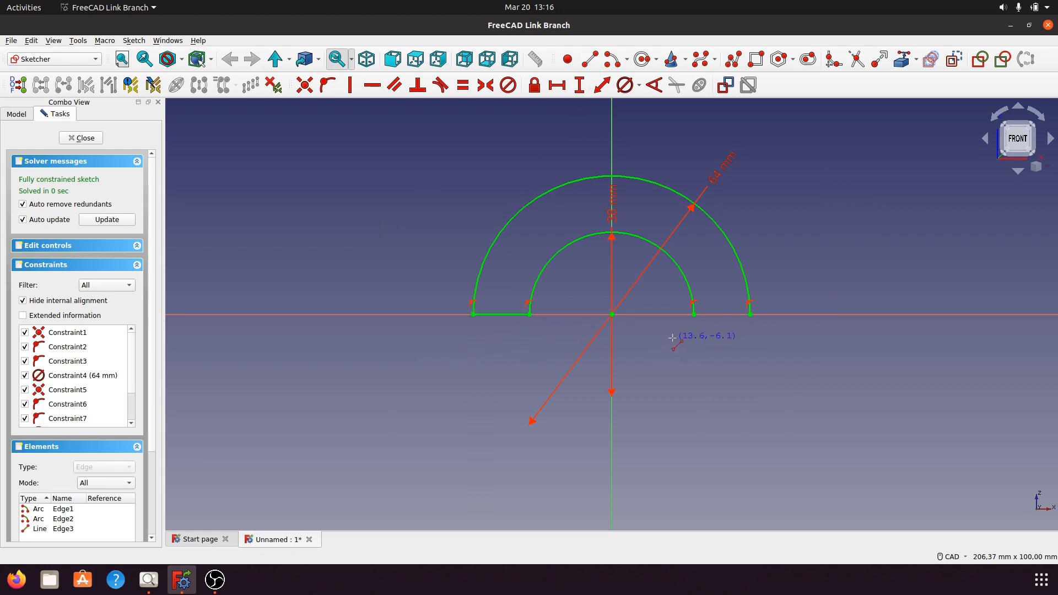
pyautogui.click(694, 315)
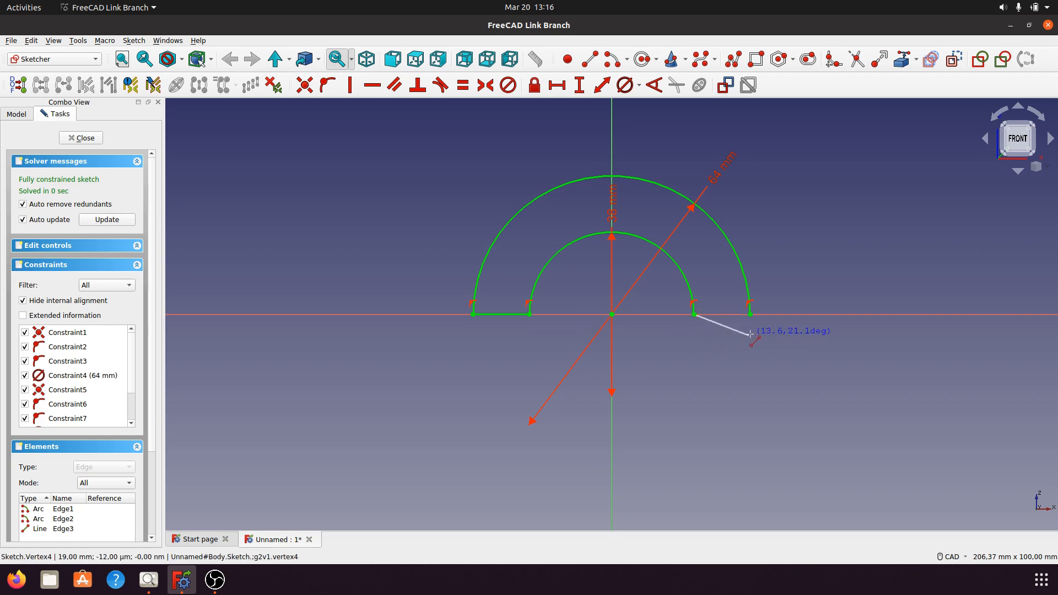
pyautogui.click(751, 315)
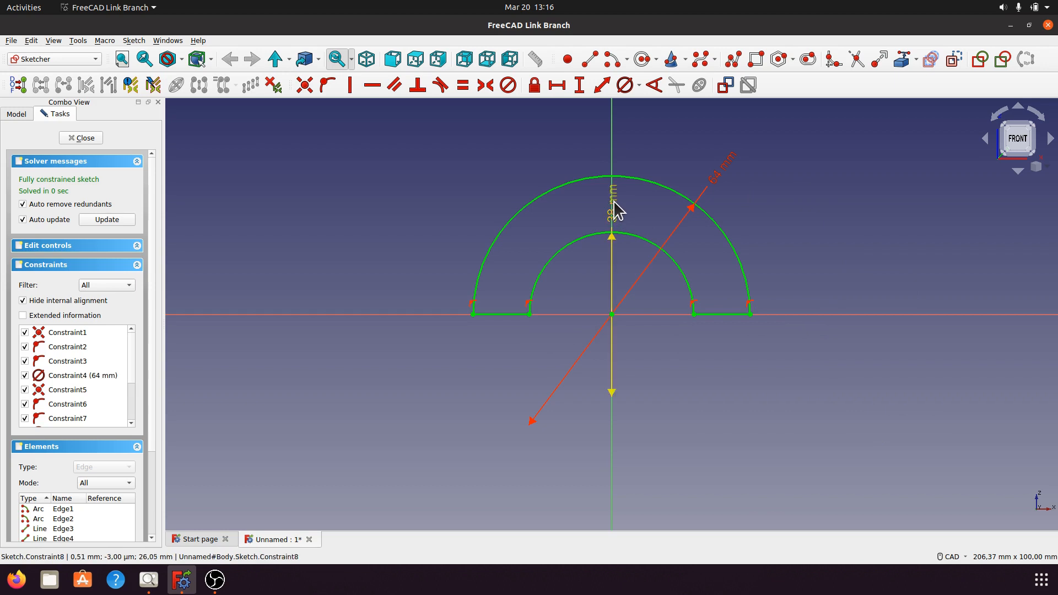
pyautogui.moveTo(613, 205); pyautogui.dragTo(492, 175)
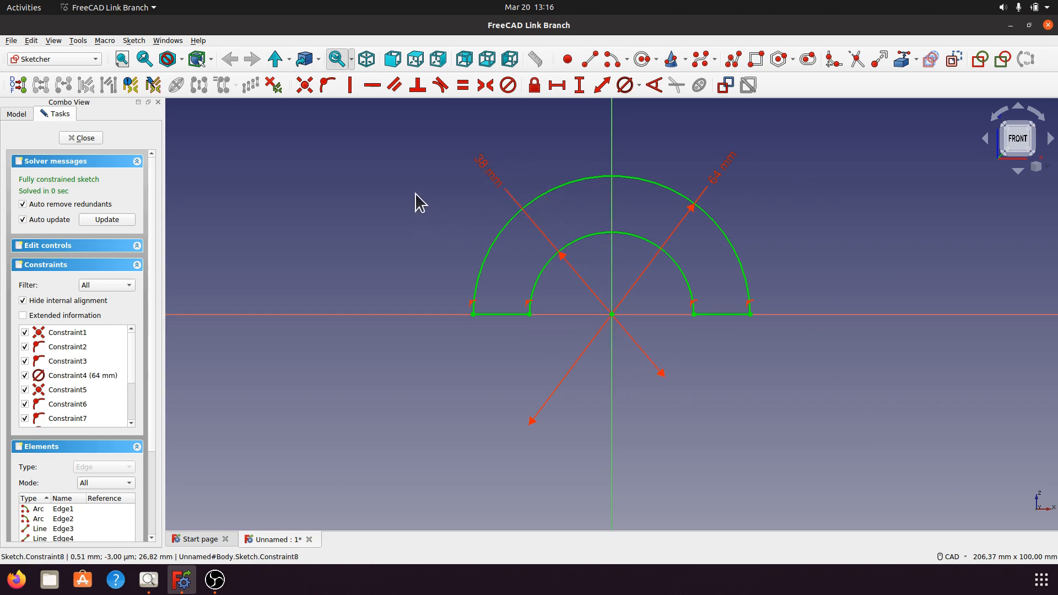
# Finish the half-ring sketch and check the a004.png drawing for the arched body's depth.
pyautogui.click(88, 138)
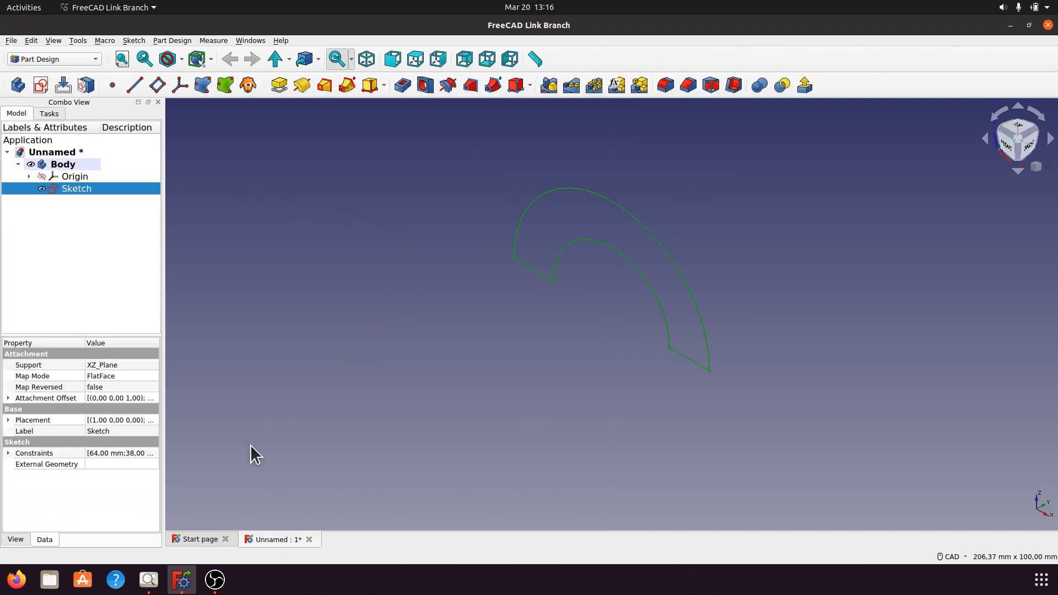
pyautogui.click(149, 580)
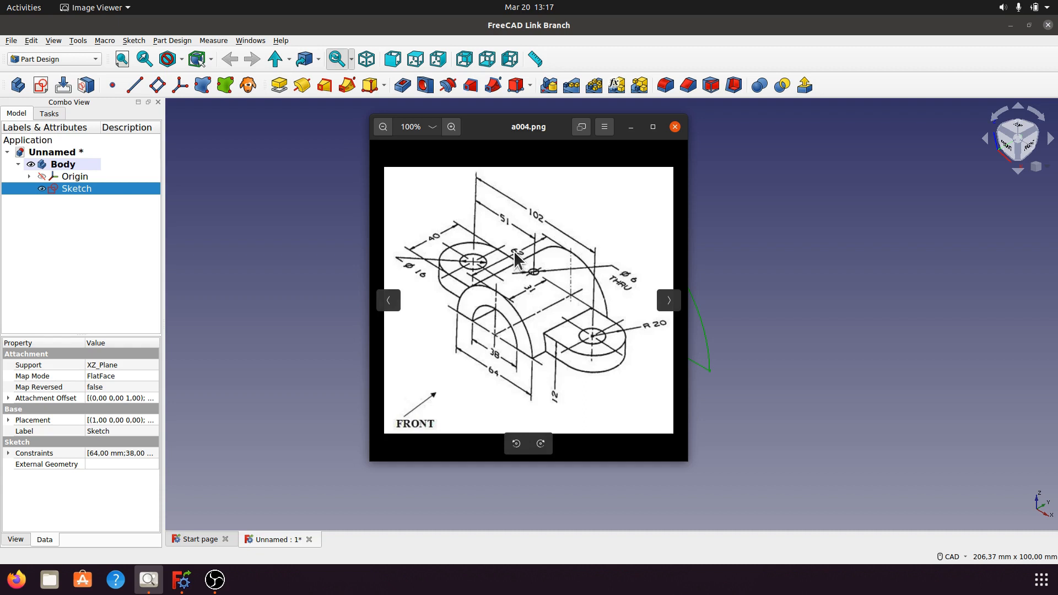
pyautogui.click(631, 127)
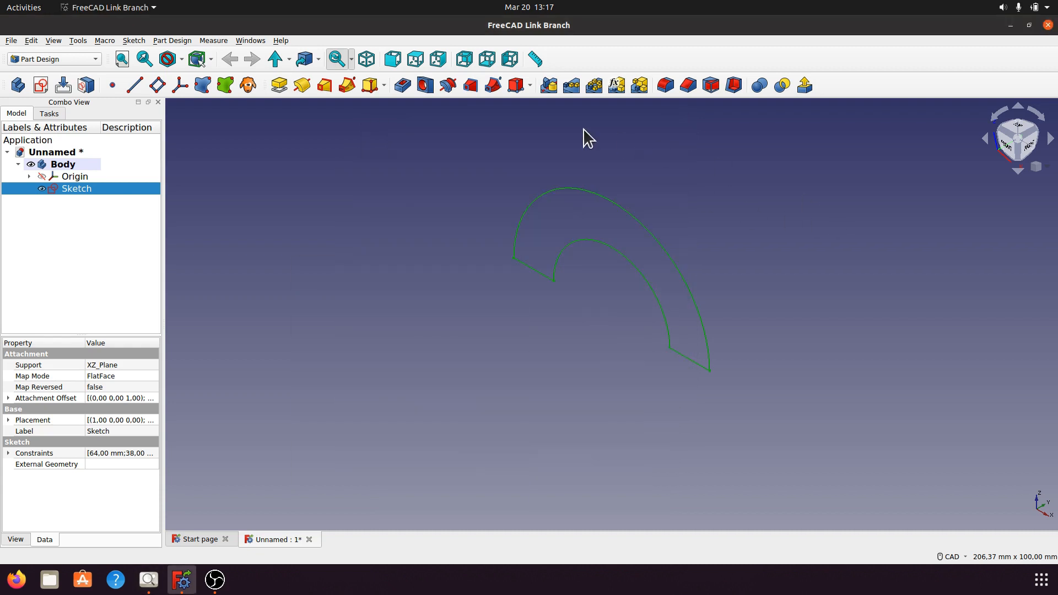
# Pad the half-ring profile 62 mm in the reversed direction, checking the length against the reference drawing.
pyautogui.click(285, 86)
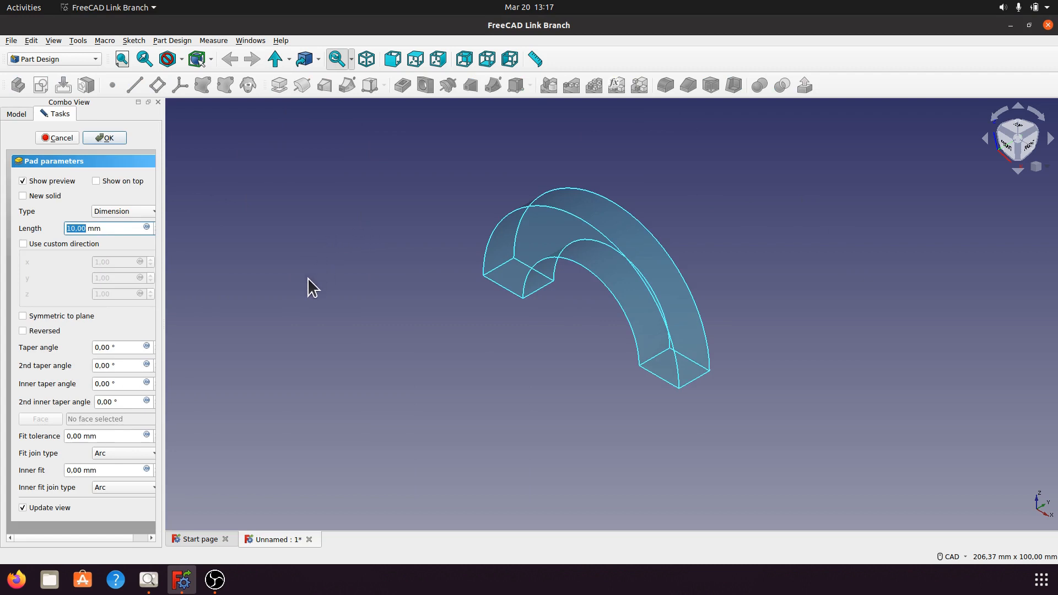
pyautogui.moveTo(205, 329); pyautogui.dragTo(213, 329)
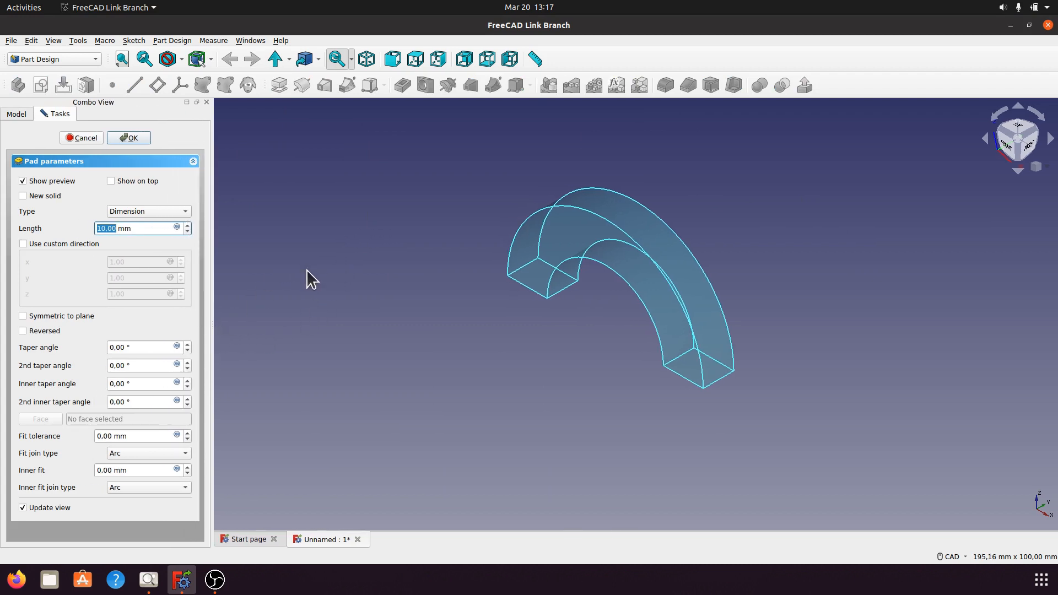
pyautogui.click(23, 330)
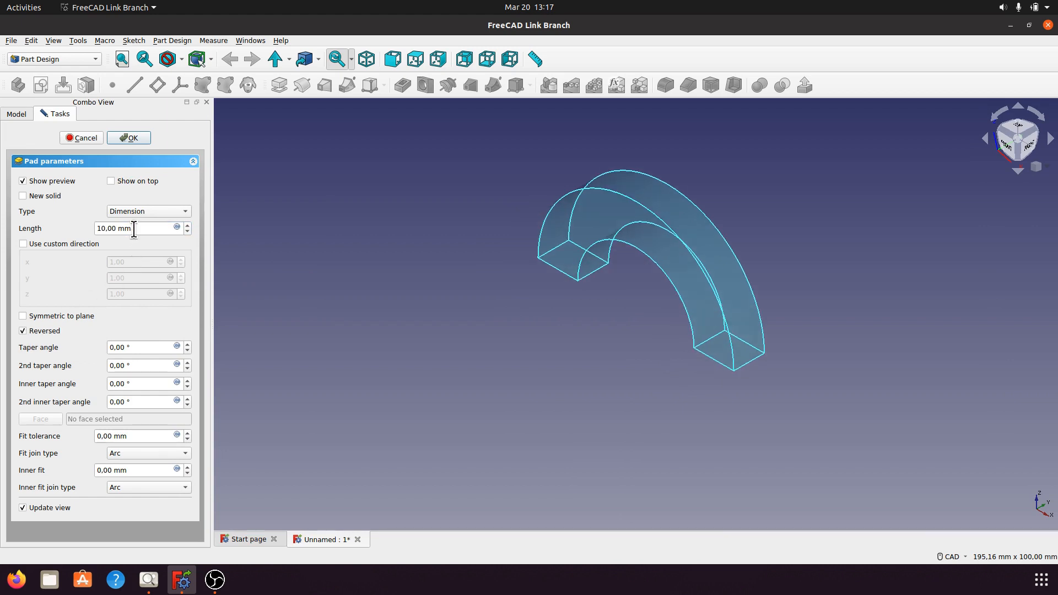
pyautogui.moveTo(135, 229); pyautogui.dragTo(91, 228)
pyautogui.write('62')
pyautogui.press('Return')
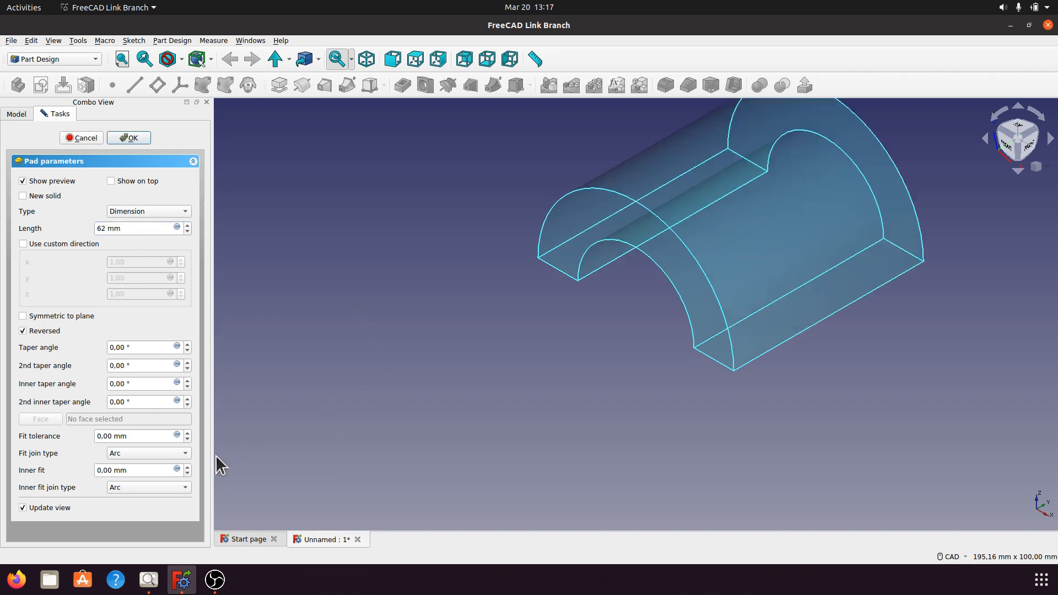
pyautogui.click(148, 579)
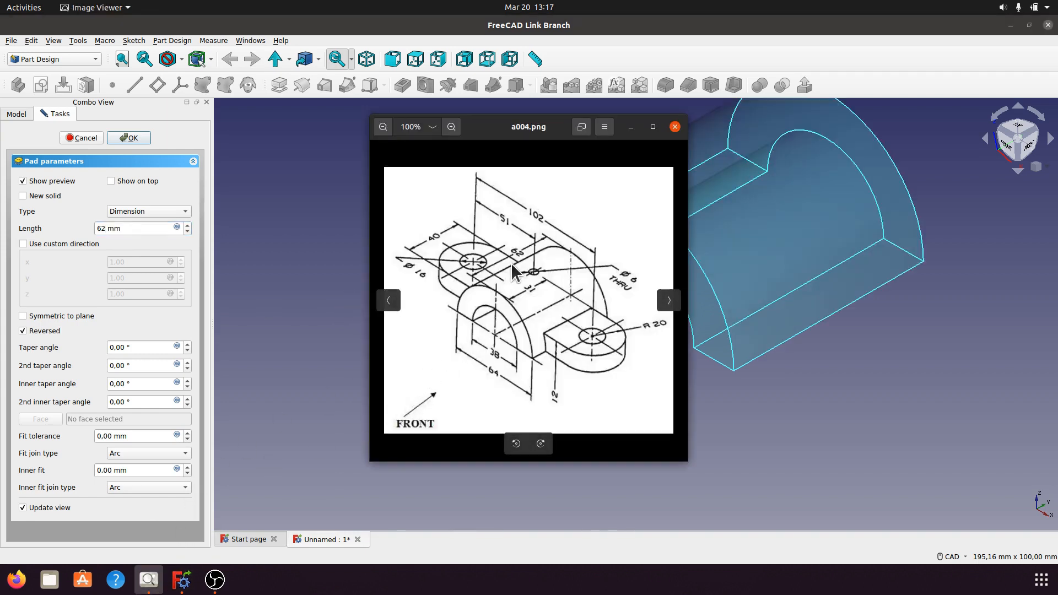
pyautogui.click(631, 127)
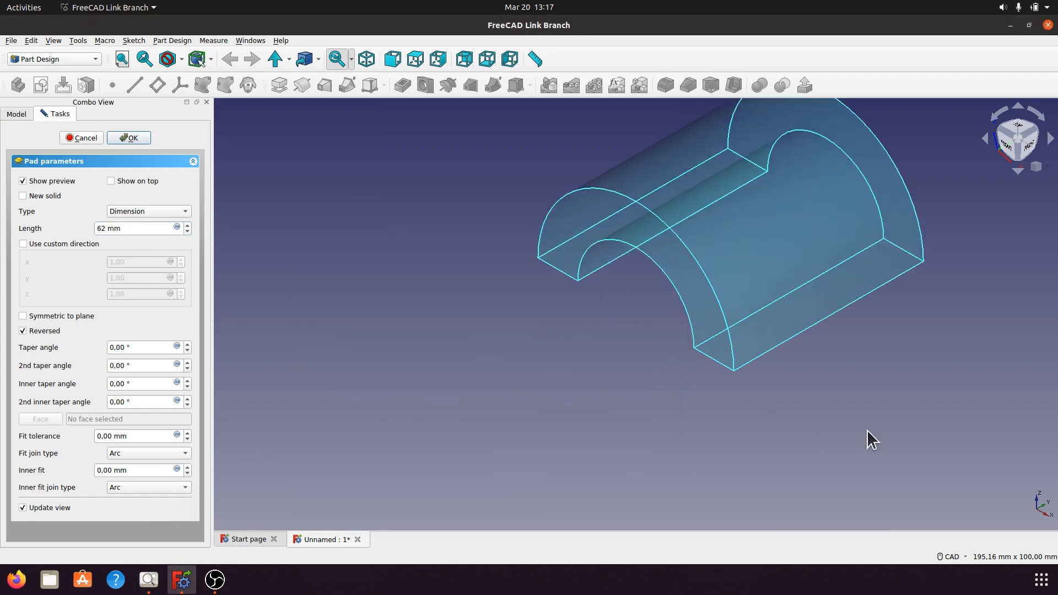
pyautogui.scroll(-3, 749, 448)
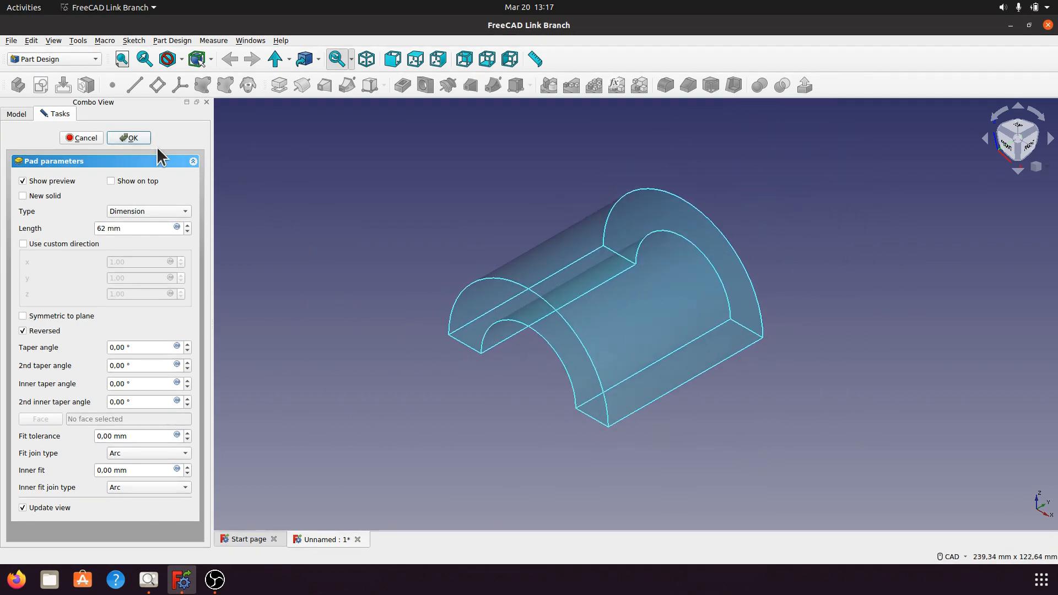
pyautogui.click(132, 137)
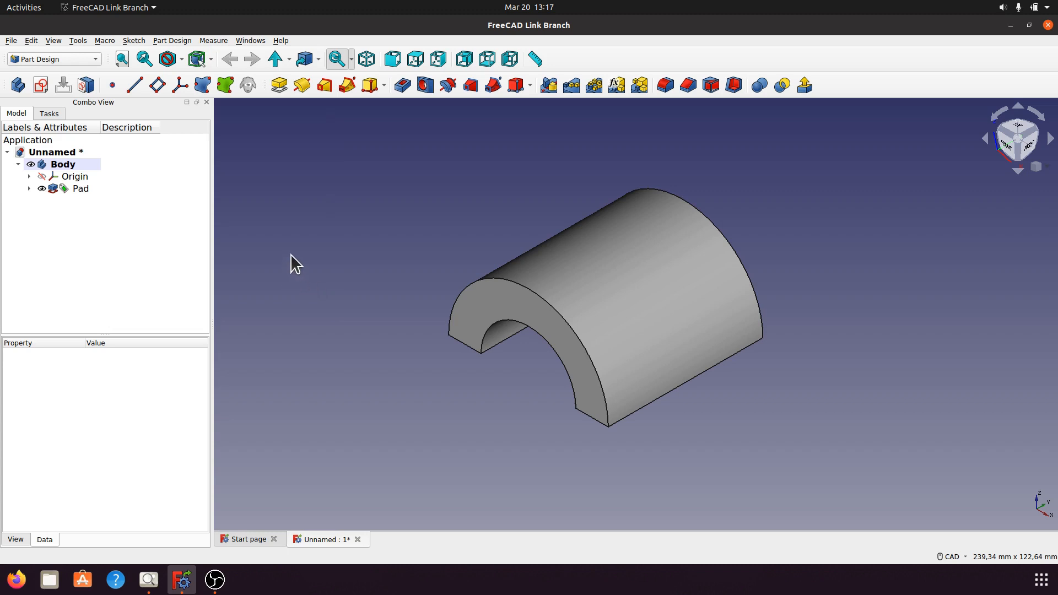
# Switch the draw style to Shadow and redirect the light so that it illuminates the front face of the arched body.
pyautogui.click(182, 59)
pyautogui.click(197, 177)
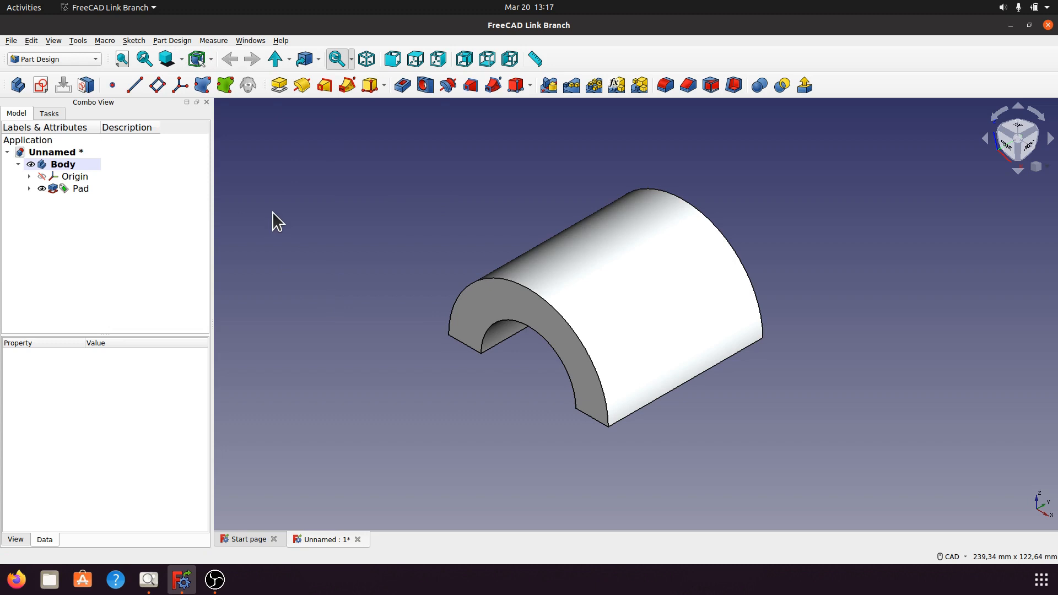
pyautogui.click(181, 59)
pyautogui.click(185, 177)
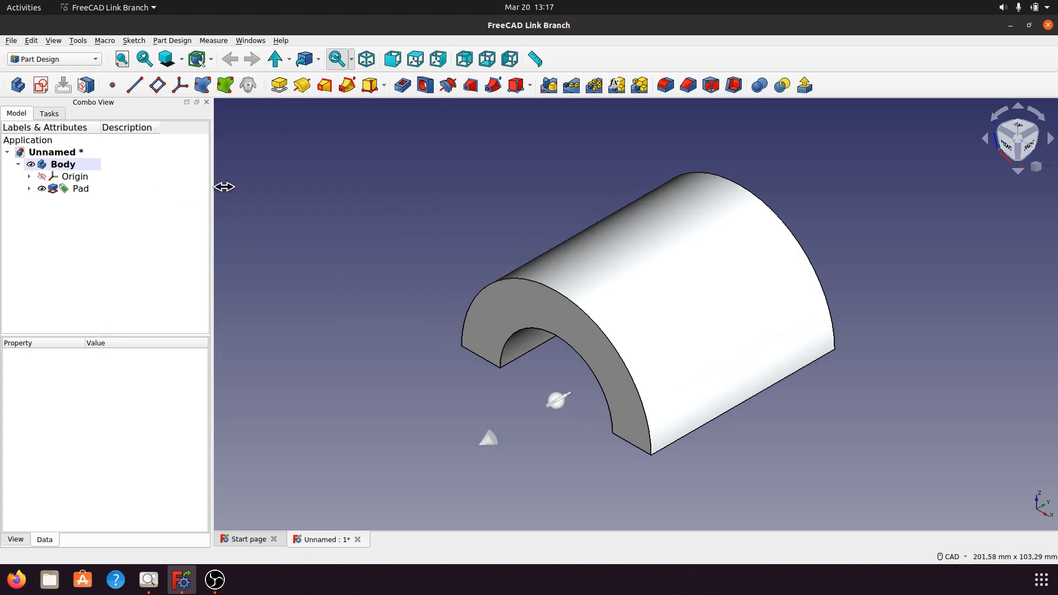
pyautogui.moveTo(491, 449)
pyautogui.mouseDown()
pyautogui.moveTo(543, 431)
pyautogui.moveTo(572, 402)
pyautogui.moveTo(510, 400)
pyautogui.moveTo(520, 436)
pyautogui.moveTo(562, 475)
pyautogui.moveTo(579, 425)
pyautogui.mouseUp()
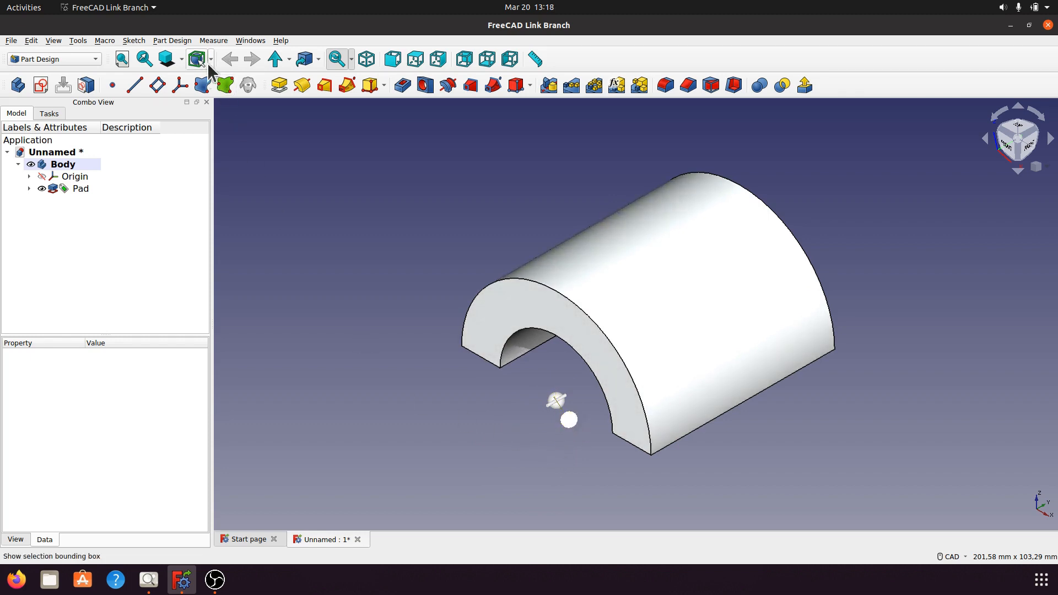
pyautogui.click(181, 59)
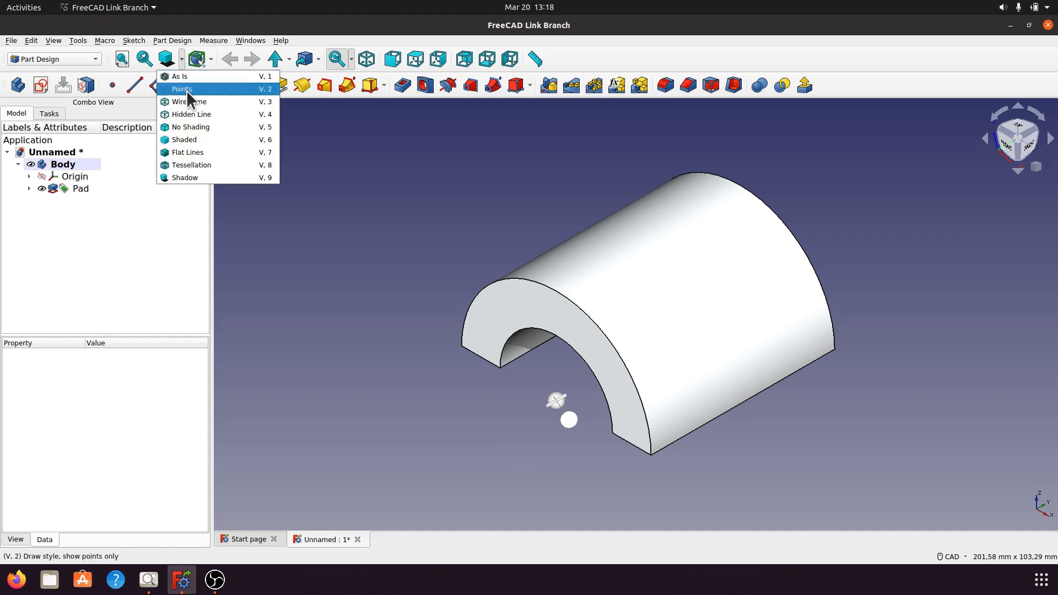
pyautogui.click(198, 177)
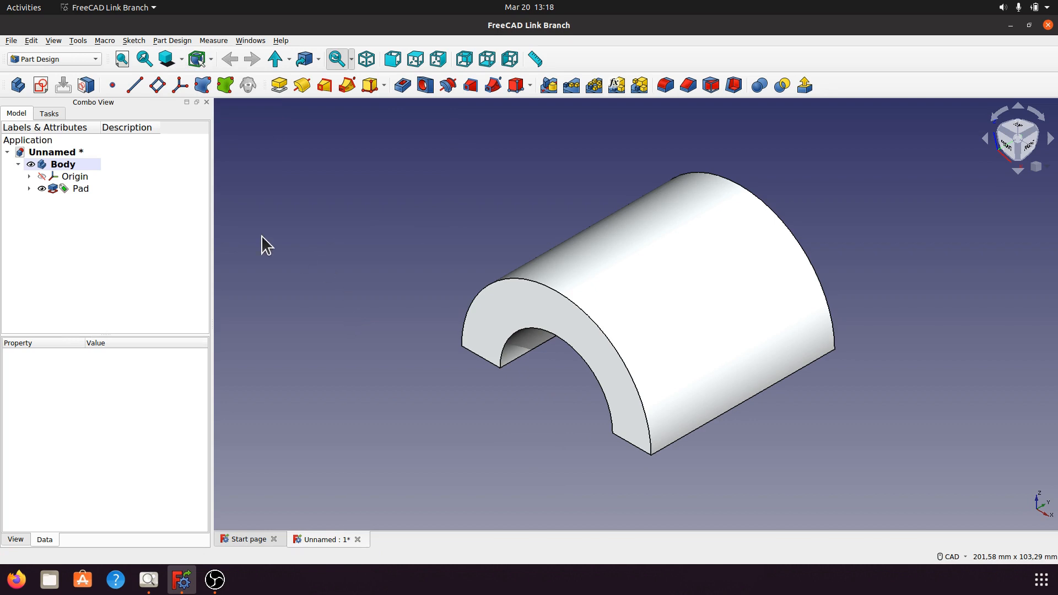
# Change the body's appearance to the Emerald material with a light yellow #ffff7f shape color.
pyautogui.rightClick(69, 163)
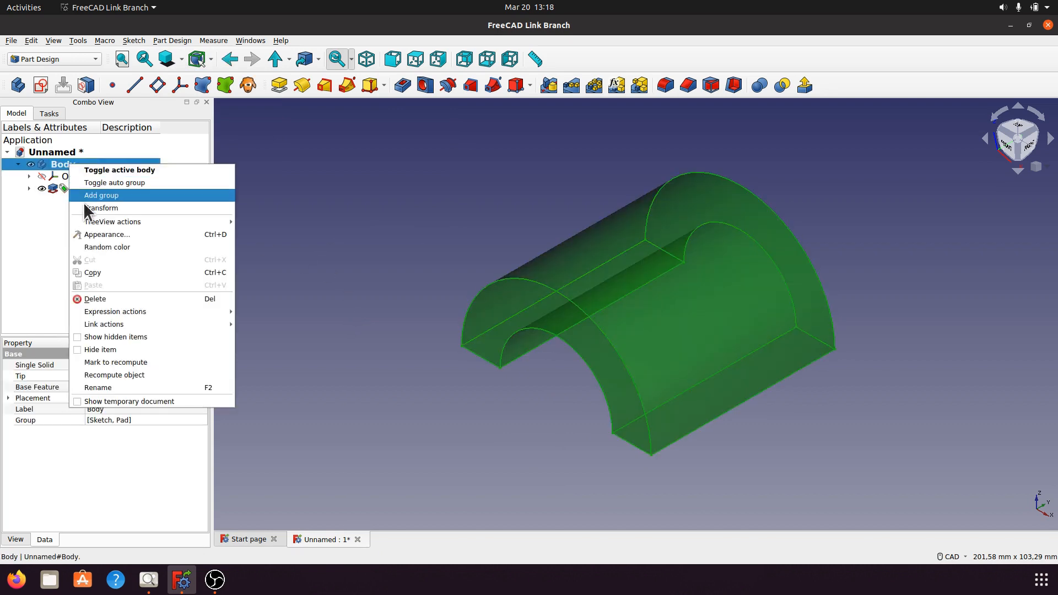
pyautogui.click(95, 234)
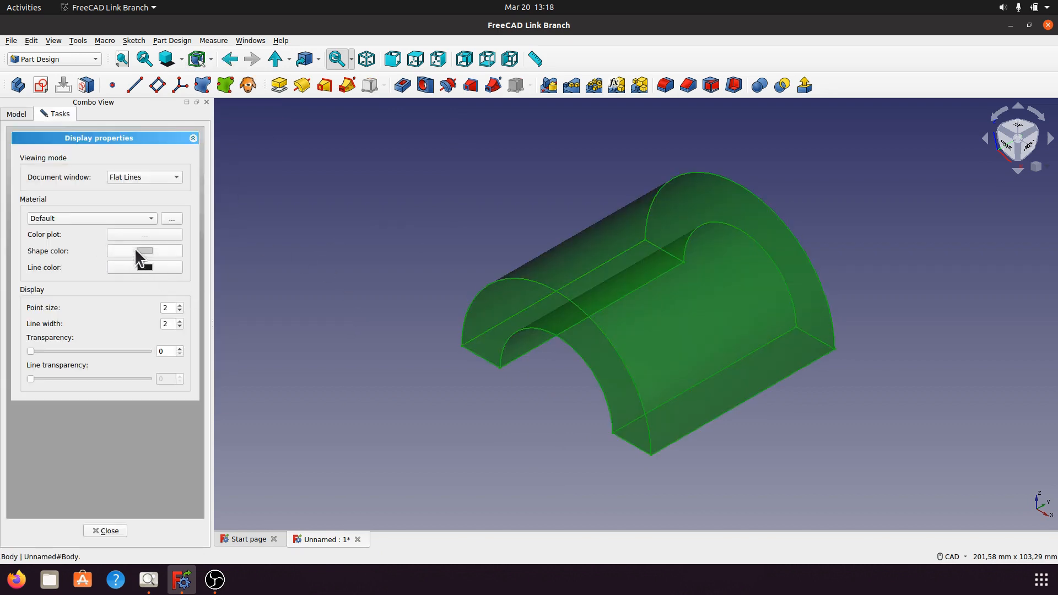
pyautogui.click(147, 219)
pyautogui.click(95, 297)
pyautogui.click(145, 251)
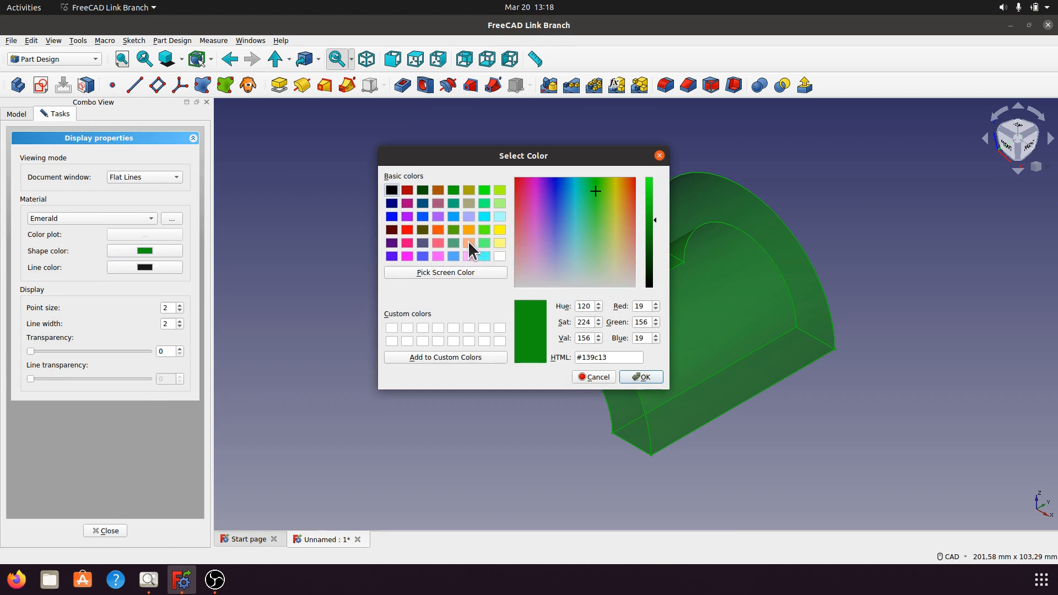
pyautogui.click(500, 243)
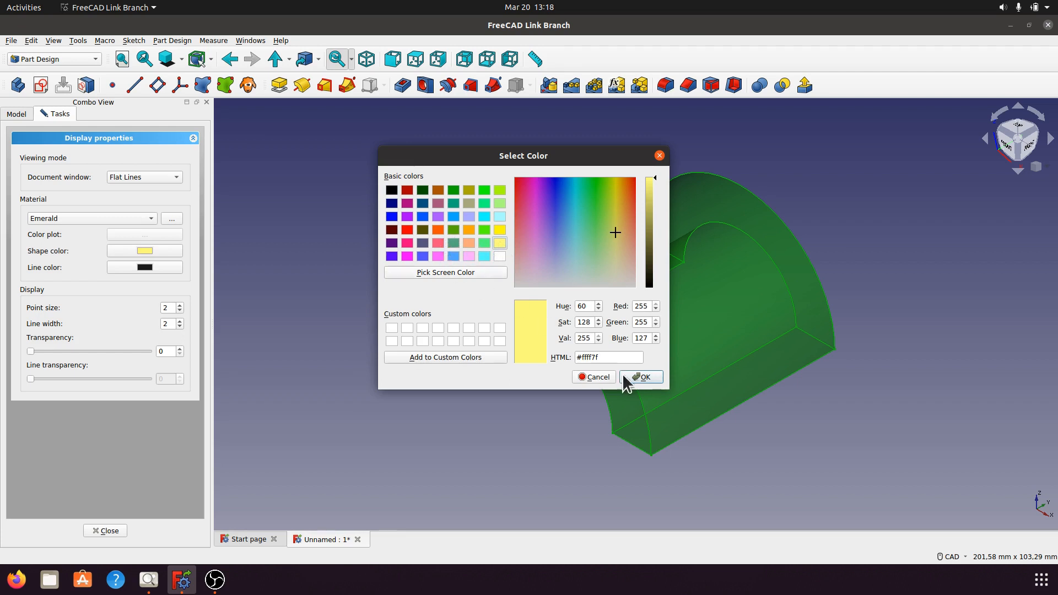
pyautogui.click(641, 377)
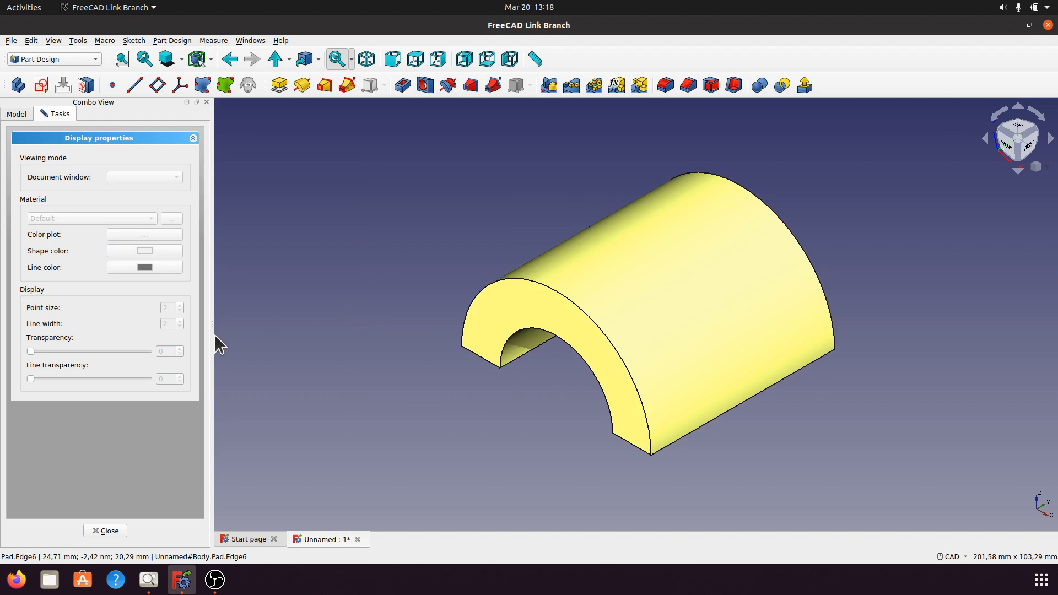
pyautogui.click(114, 531)
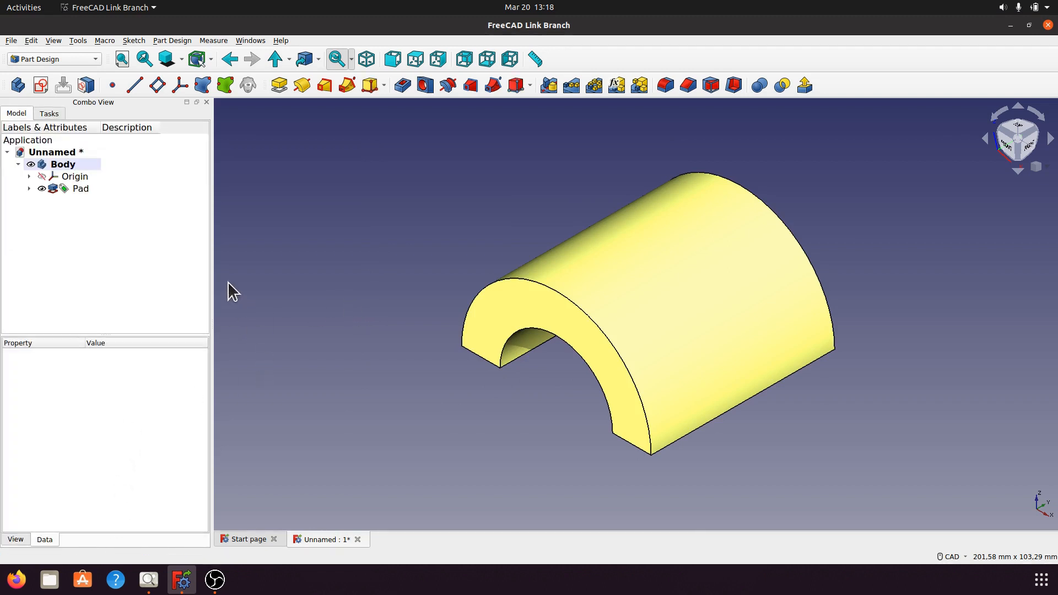
pyautogui.moveTo(212, 257); pyautogui.dragTo(161, 259)
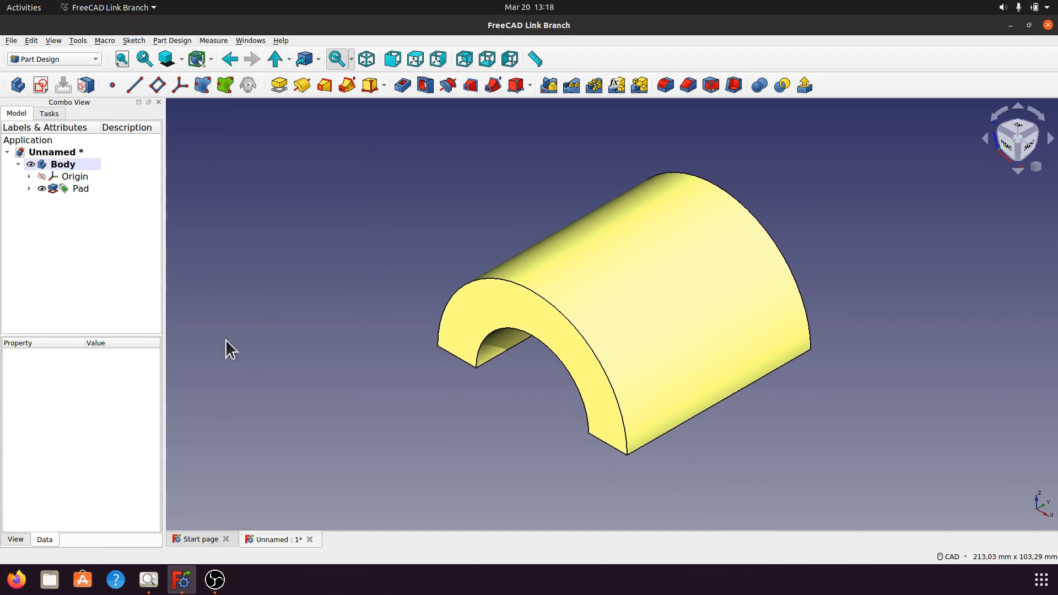
# Review the bracket drawing again, then show the body's Origin and expand its list of axes and planes.
pyautogui.click(148, 580)
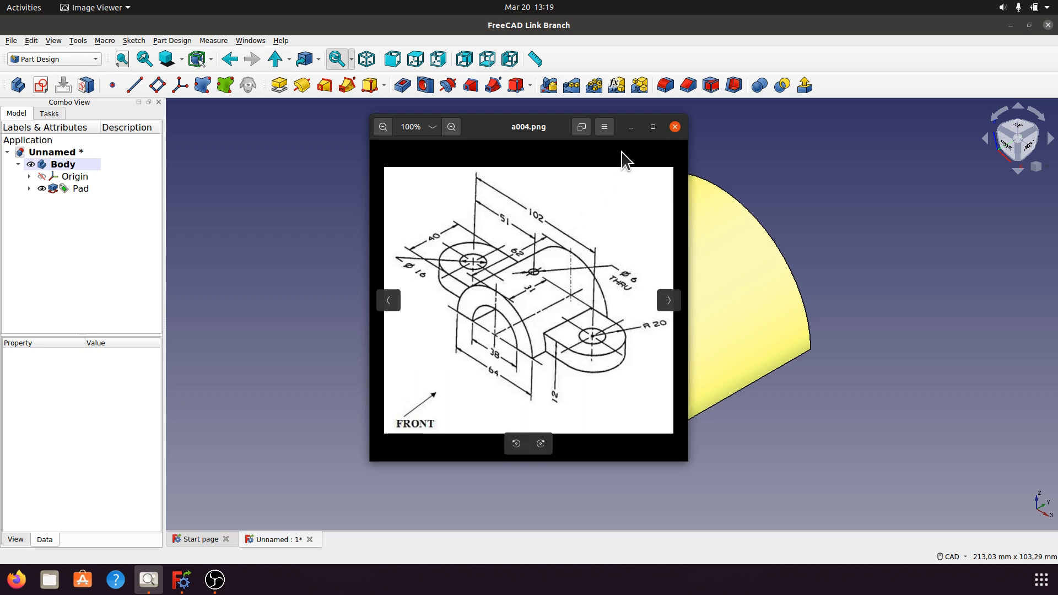
pyautogui.click(675, 127)
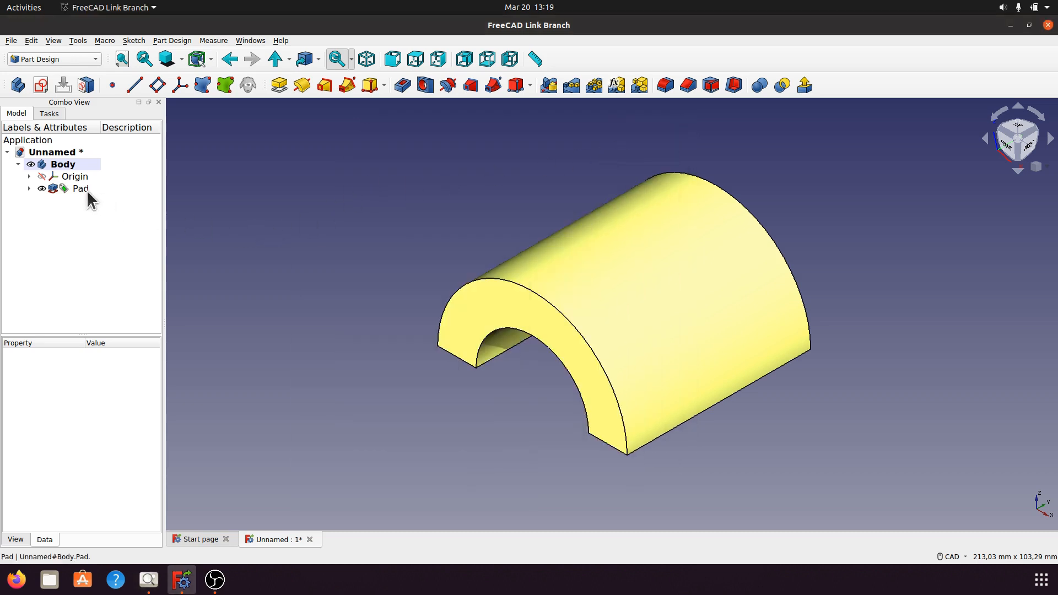
pyautogui.click(68, 175)
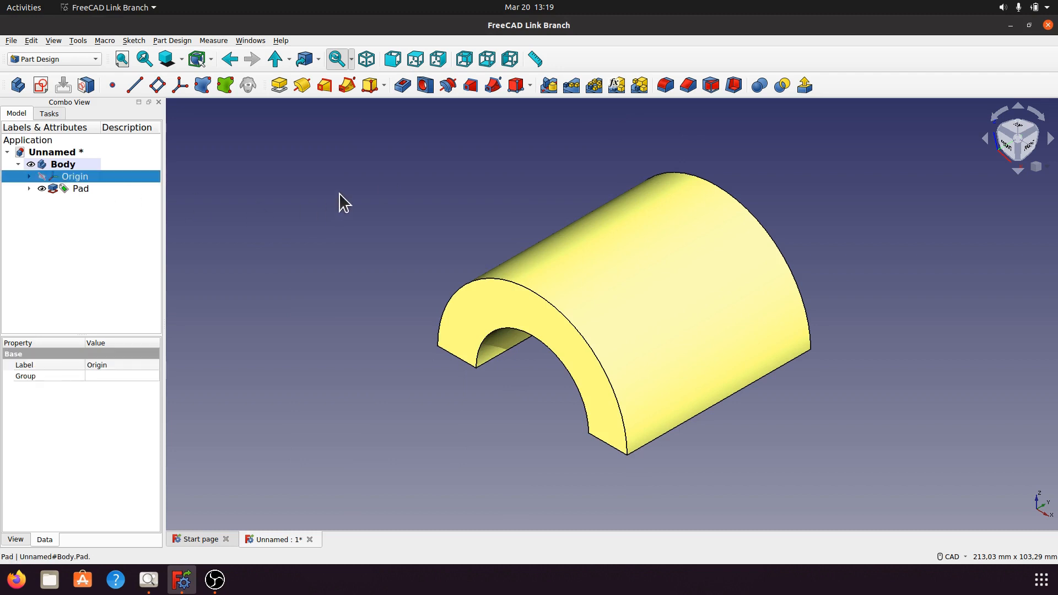
pyautogui.press('space')
pyautogui.scroll(-3, 365, 177)
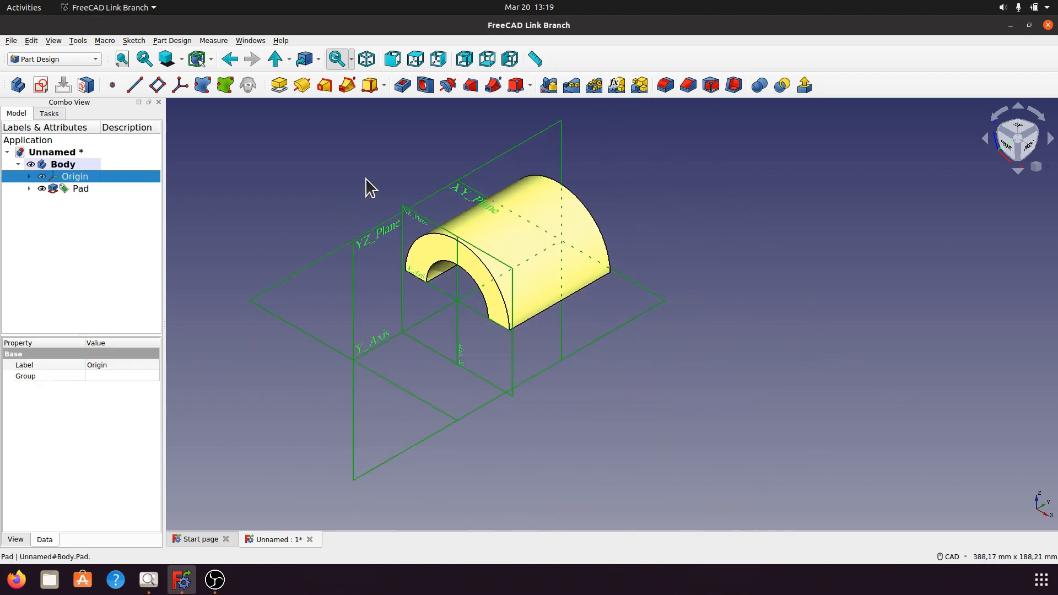
pyautogui.click(30, 176)
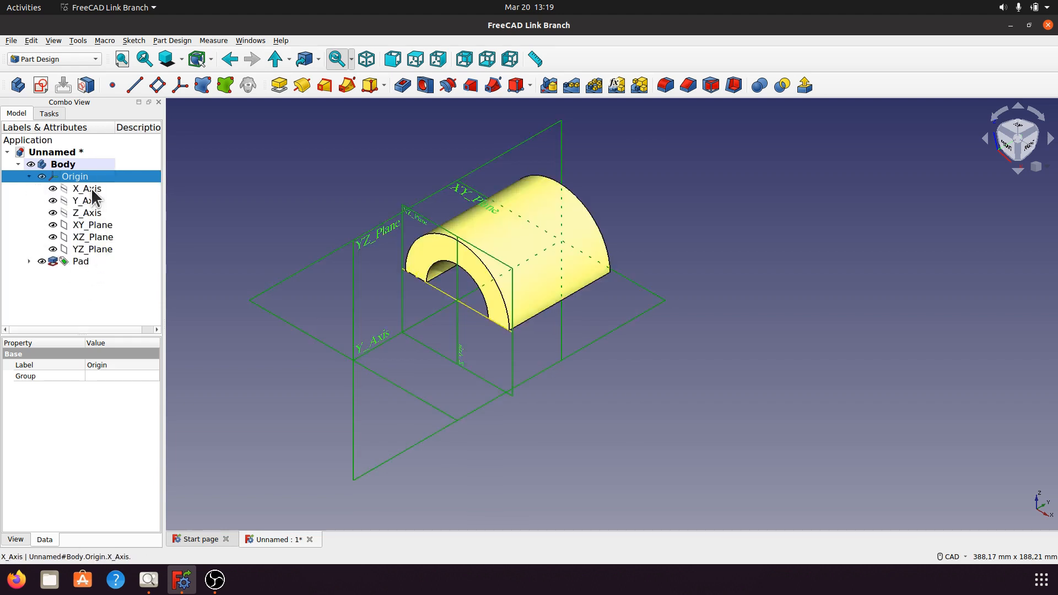
# Hide the XZ and YZ planes and the X, Y and Z axes, leaving only the XY plane displayed.
pyautogui.click(100, 236)
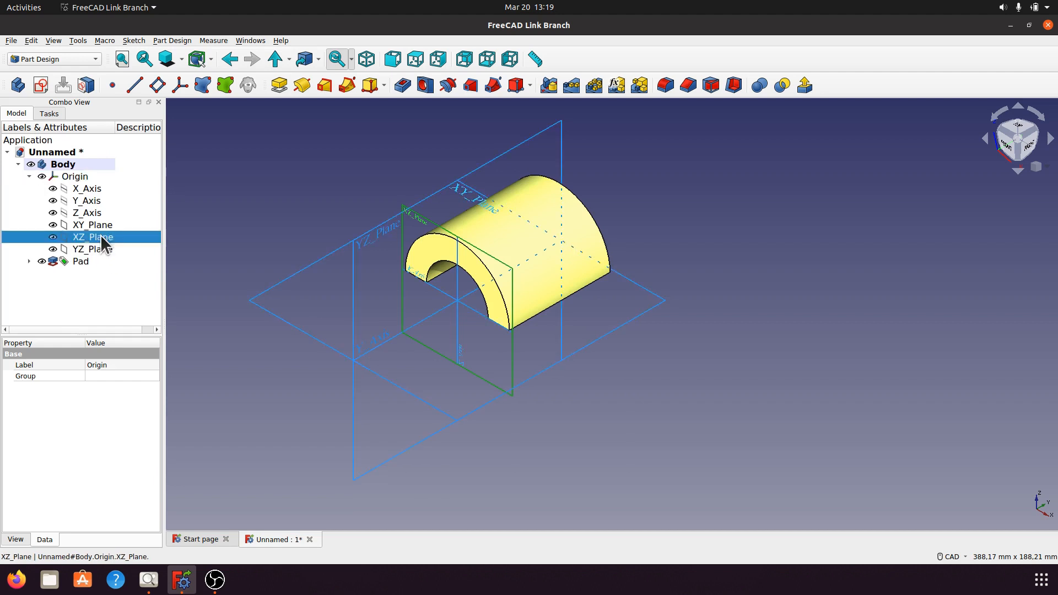
pyautogui.press('space')
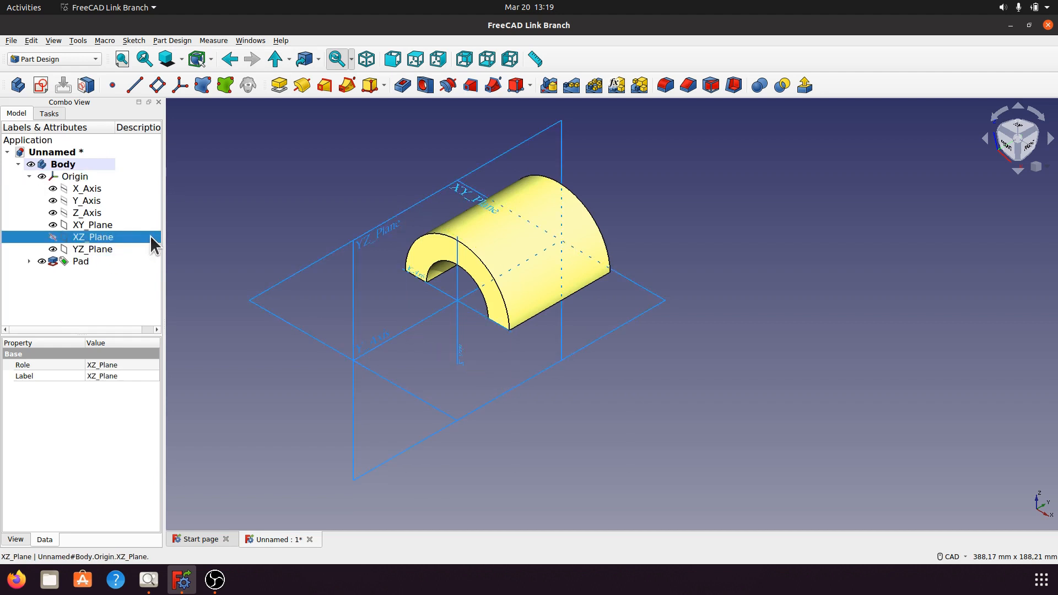
pyautogui.click(102, 249)
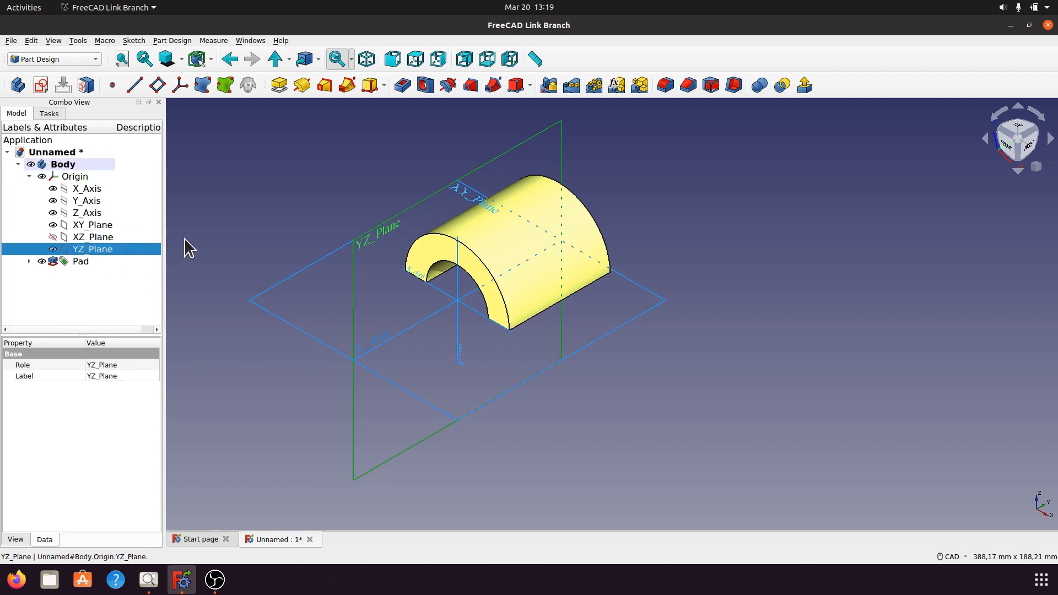
pyautogui.press('space')
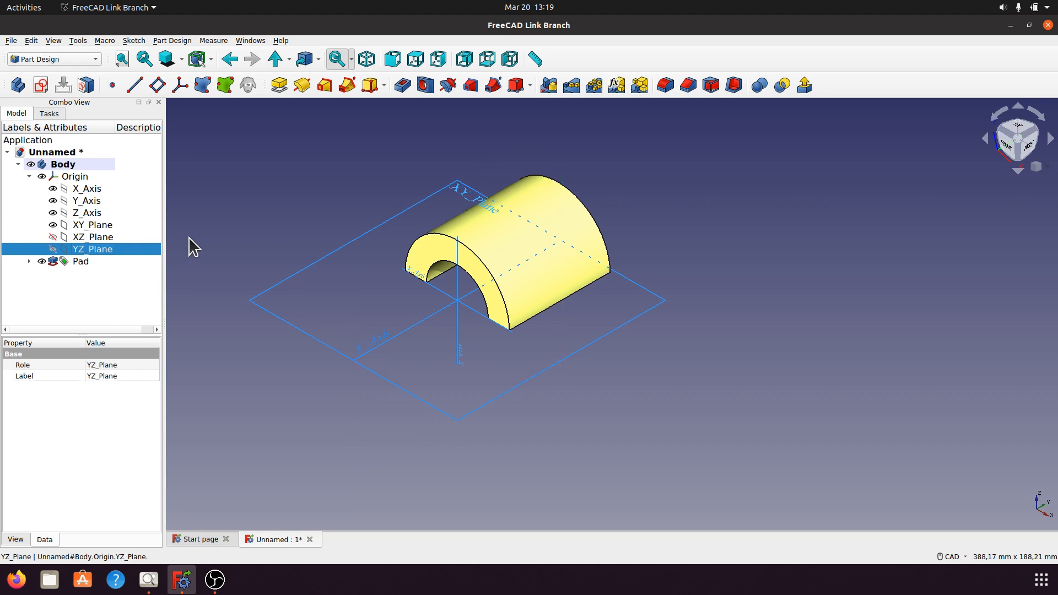
pyautogui.click(87, 189)
pyautogui.press('space')
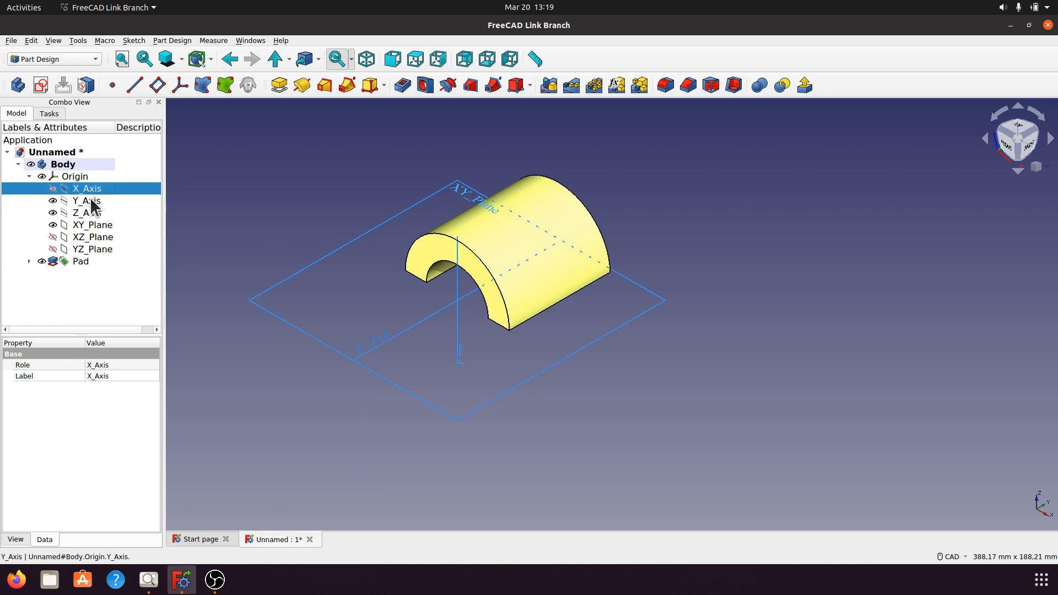
pyautogui.click(97, 201)
pyautogui.press('space')
pyautogui.click(94, 213)
pyautogui.press('space')
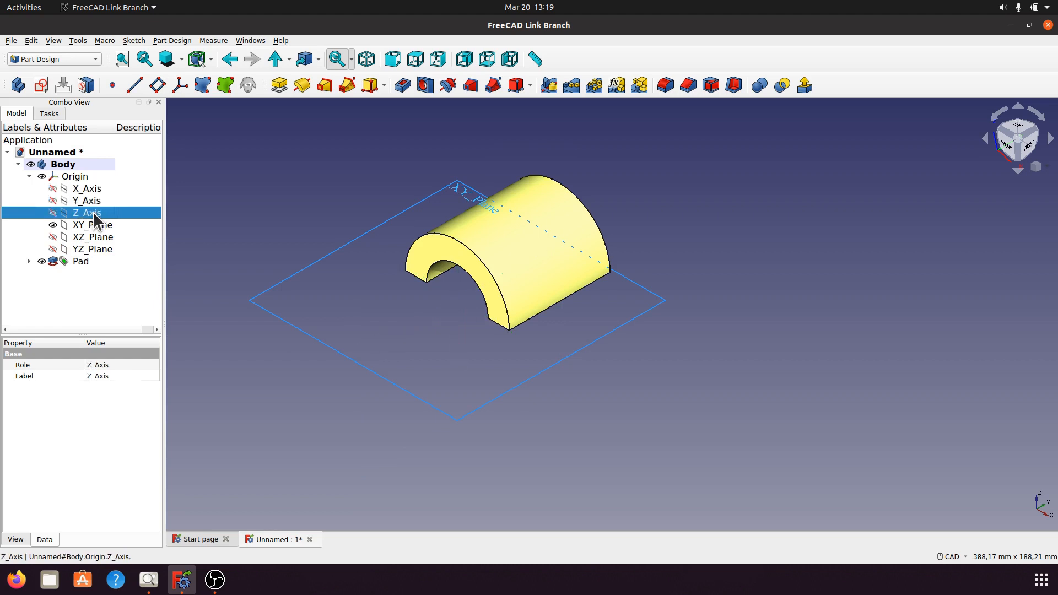
pyautogui.click(266, 215)
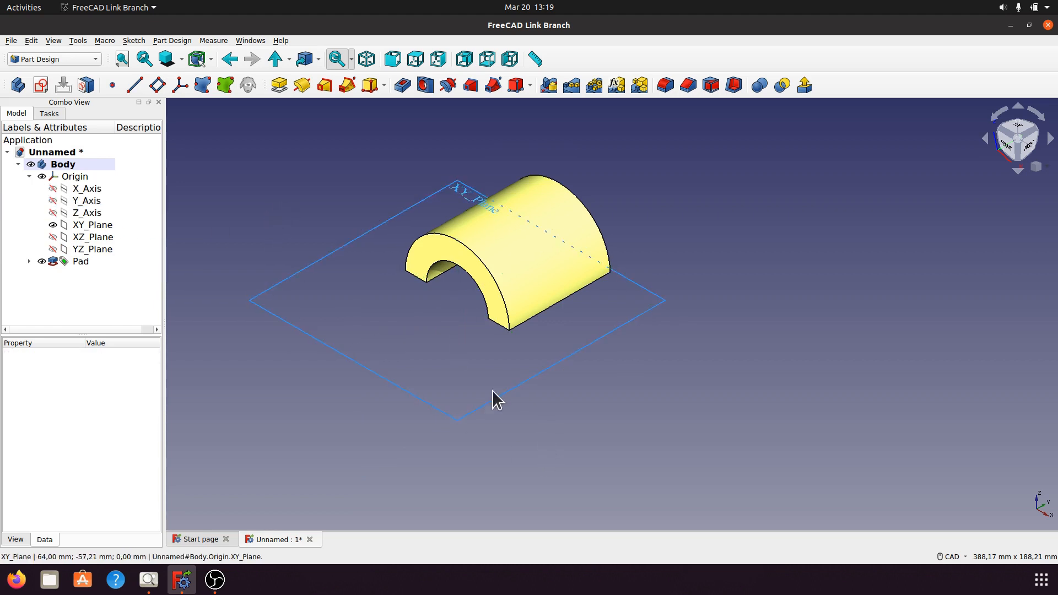
# Create a sketch on the XY plane and close it without drawing anything in it.
pyautogui.click(466, 191)
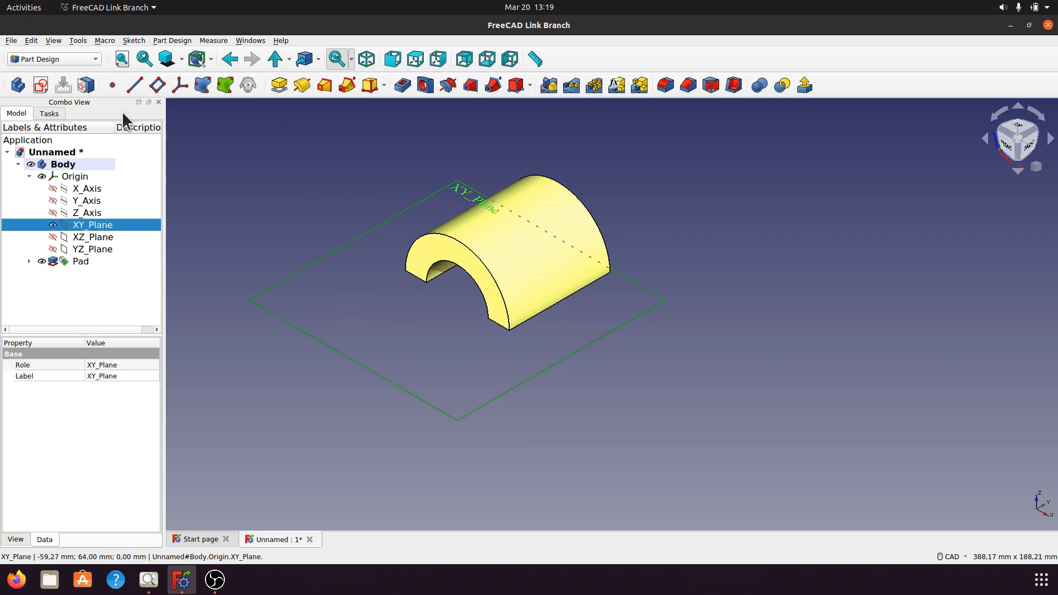
pyautogui.click(42, 85)
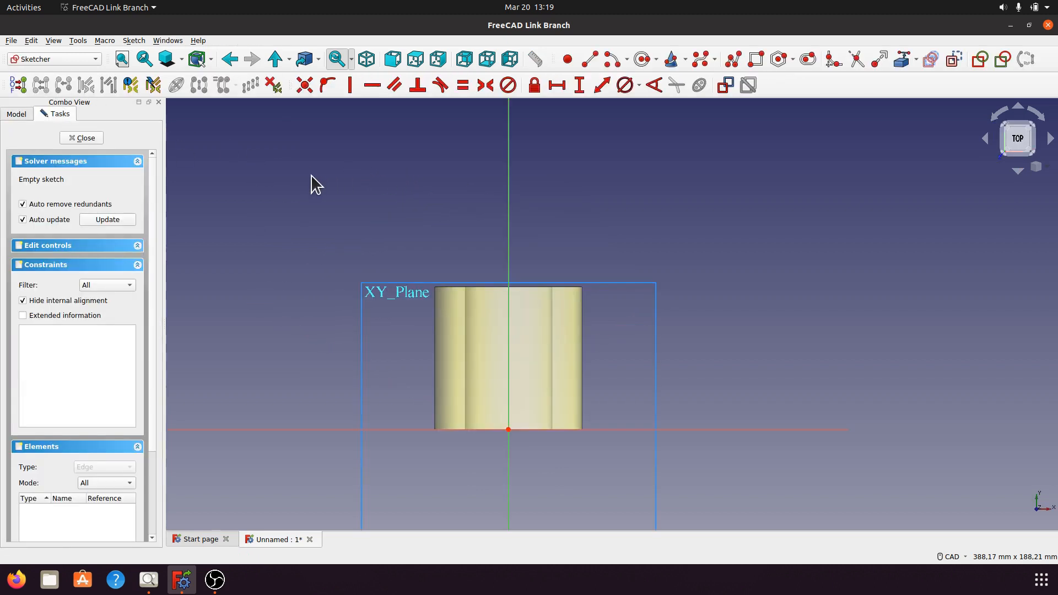
pyautogui.moveTo(494, 482); pyautogui.dragTo(574, 374, button='middle')
pyautogui.scroll(2, 574, 373)
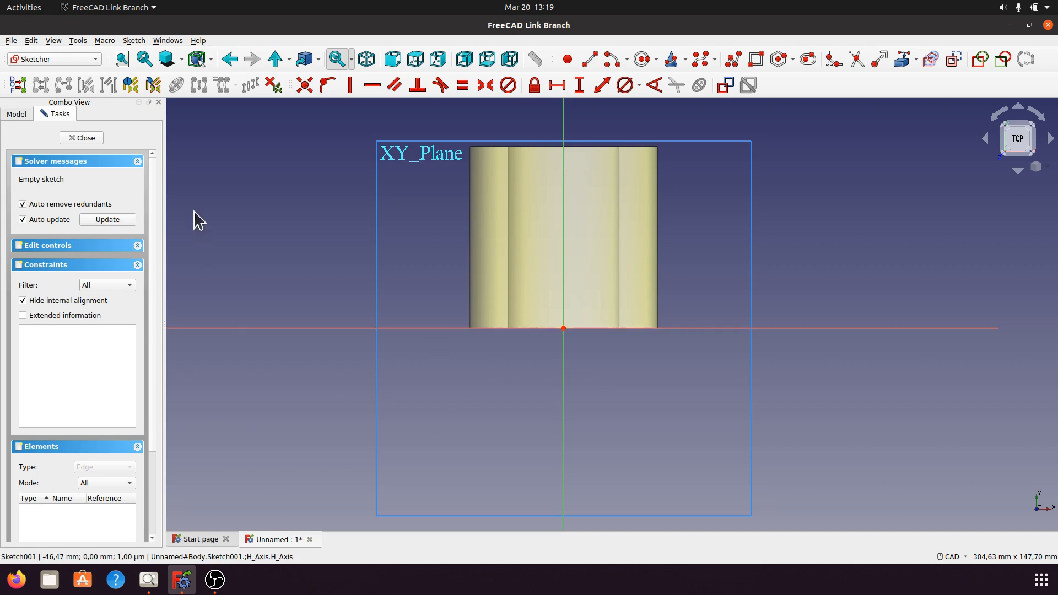
pyautogui.click(83, 138)
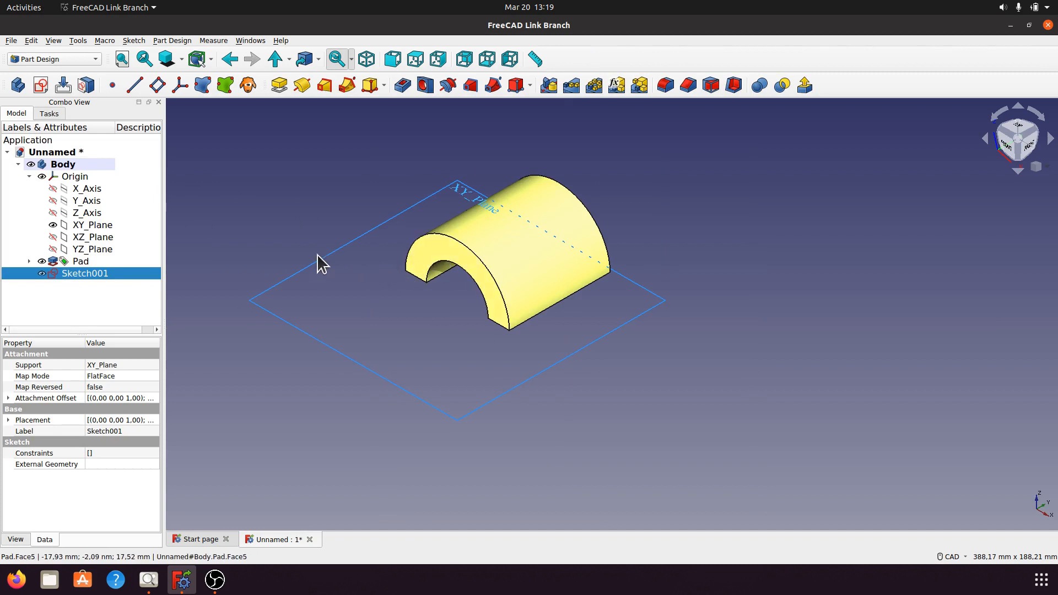
# Edit the arched body's Pad so that its extrusion is symmetric to the sketch plane.
pyautogui.click(29, 261)
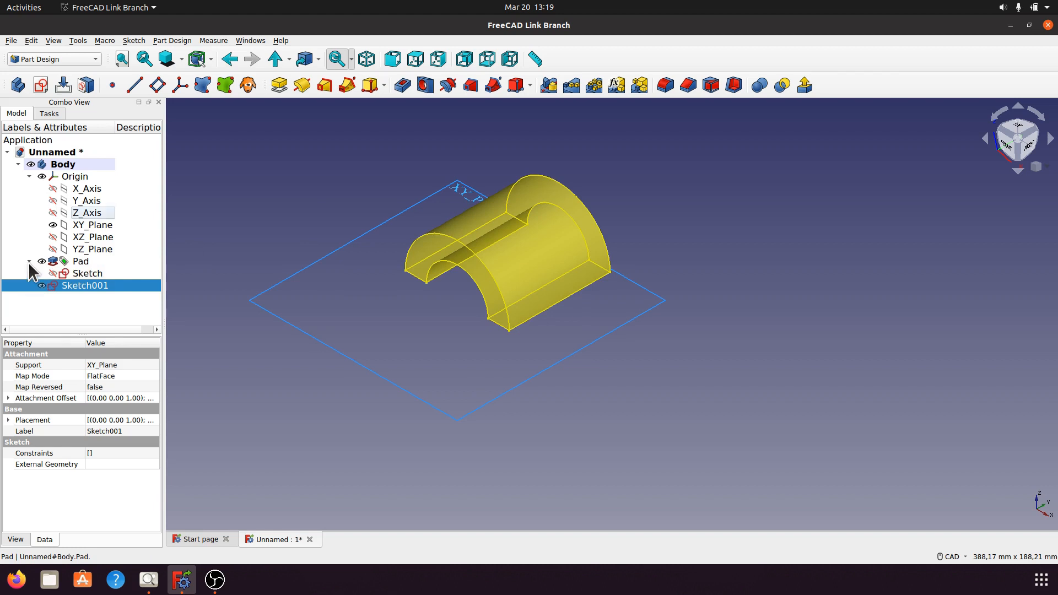
pyautogui.doubleClick(81, 262)
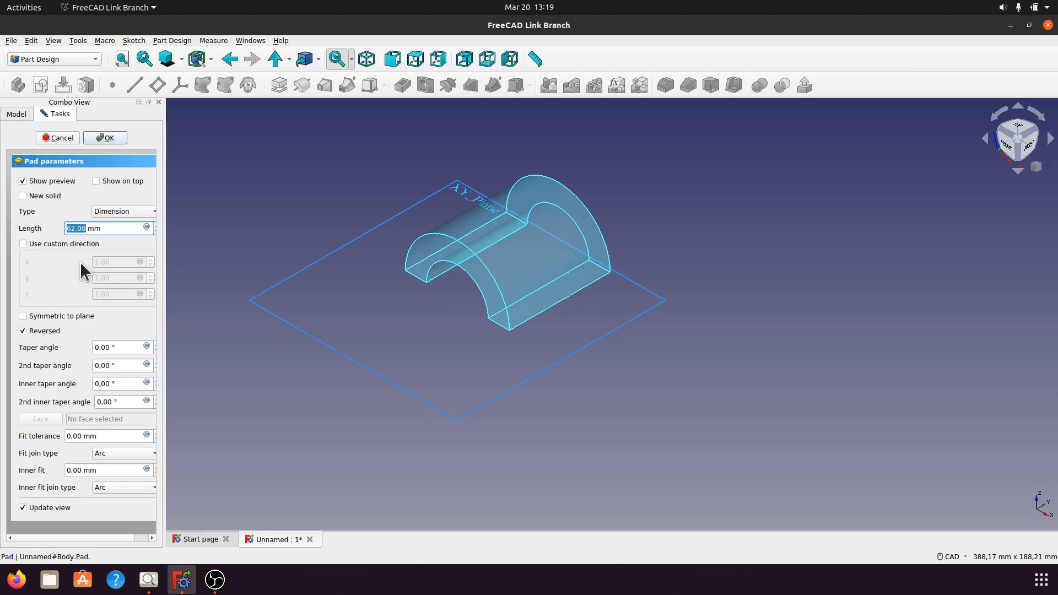
pyautogui.moveTo(164, 329); pyautogui.dragTo(209, 328)
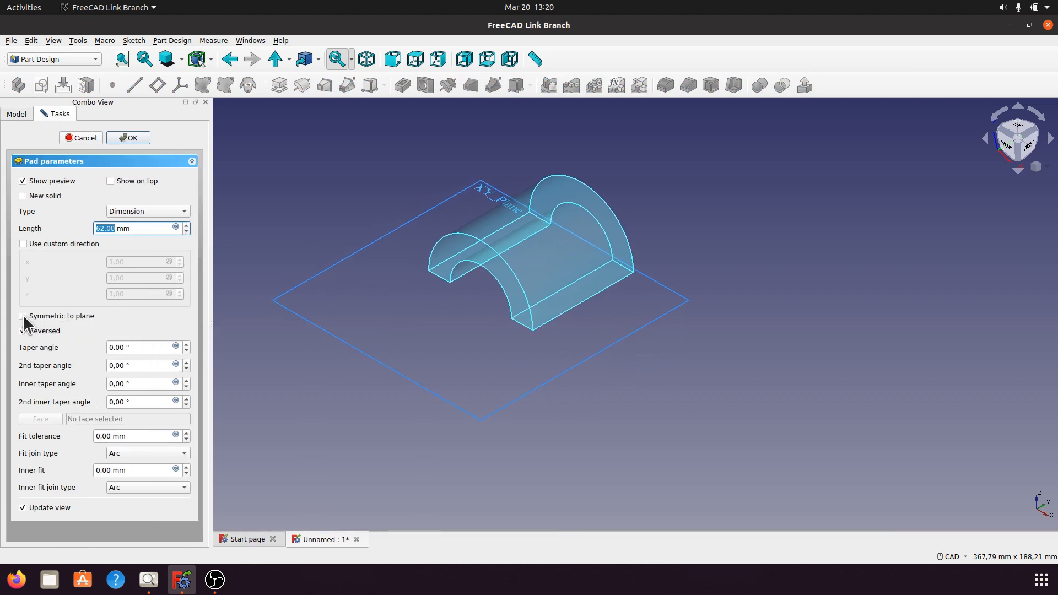
pyautogui.click(23, 316)
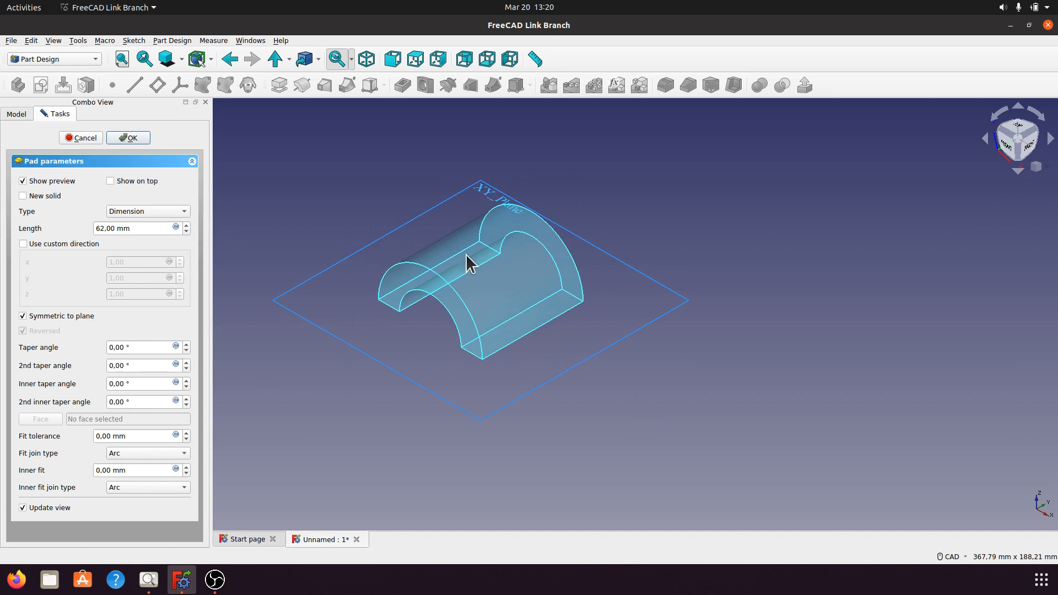
pyautogui.click(142, 136)
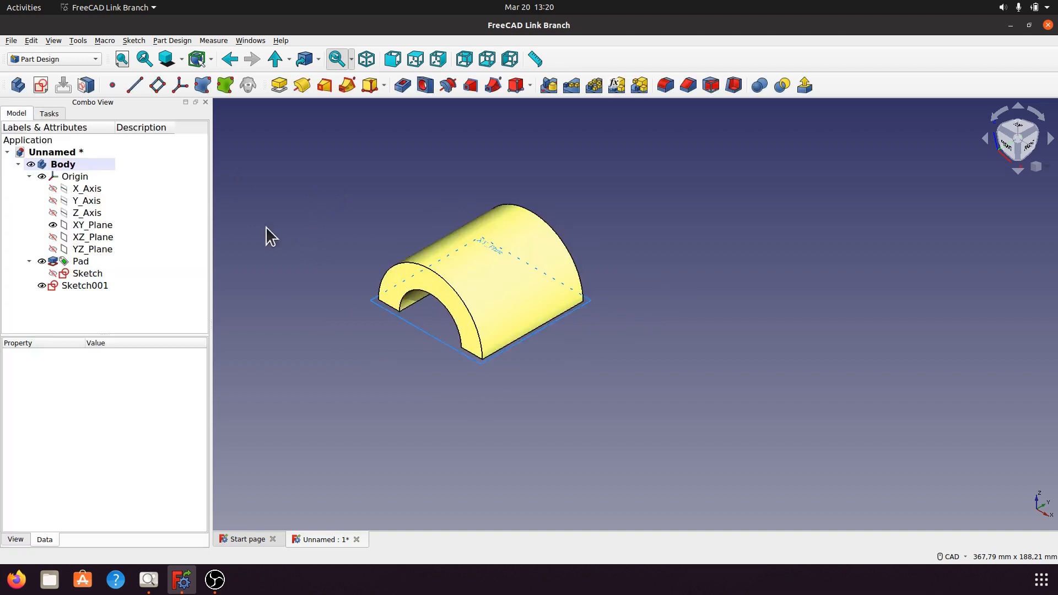
# Show the Origin's X axis, examine its position on the underside of the arched body, and return to the isometric view.
pyautogui.click(97, 191)
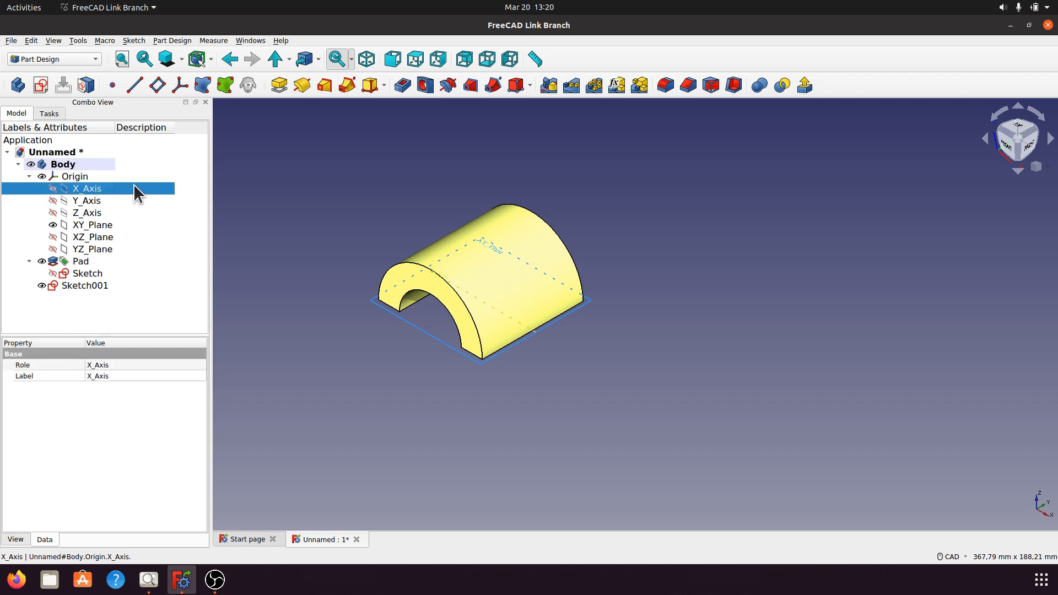
pyautogui.press('space')
pyautogui.click(615, 439)
pyautogui.moveTo(615, 438); pyautogui.dragTo(681, 275, button='middle')
pyautogui.scroll(2, 681, 275)
pyautogui.moveTo(561, 242); pyautogui.dragTo(493, 211, button='middle')
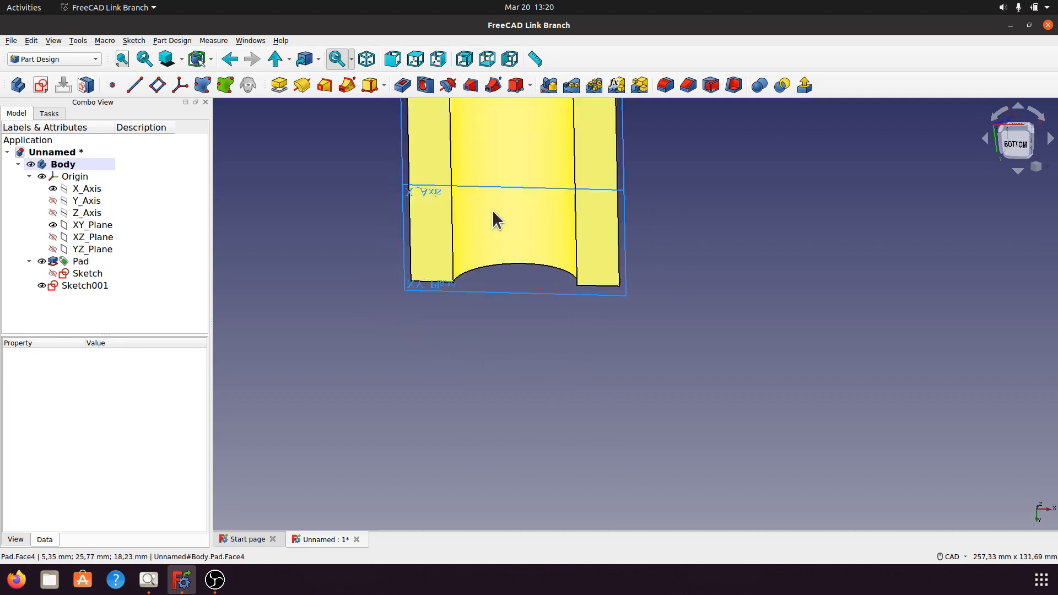
pyautogui.moveTo(707, 292); pyautogui.dragTo(733, 357, button='middle')
pyautogui.scroll(-3, 733, 358)
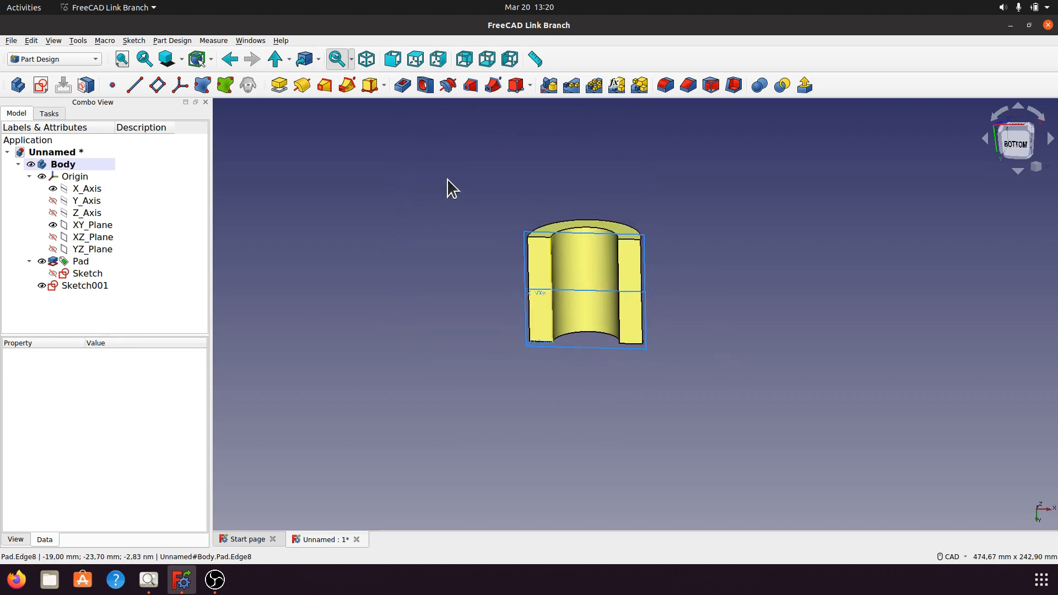
pyautogui.click(361, 61)
pyautogui.moveTo(475, 353)
pyautogui.keyDown('ctrl'); pyautogui.mouseDown(button='right')
pyautogui.moveTo(482, 385)
pyautogui.moveTo(487, 362)
pyautogui.mouseUp(button='right'); pyautogui.keyUp('ctrl')
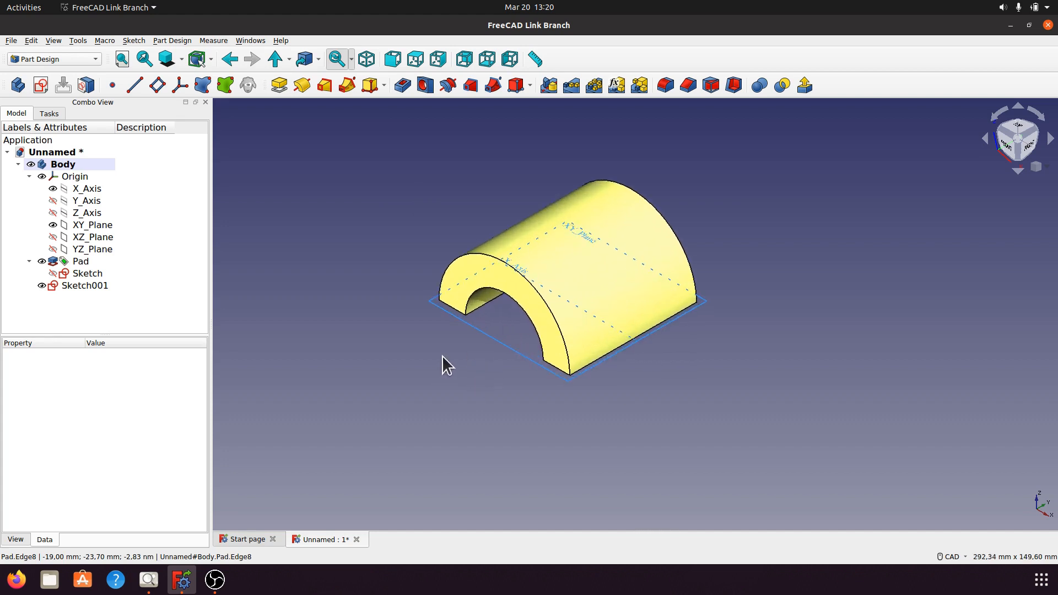
# Collapse the Origin and Pad entries in the model tree and start a new sketch on the XY plane.
pyautogui.click(29, 176)
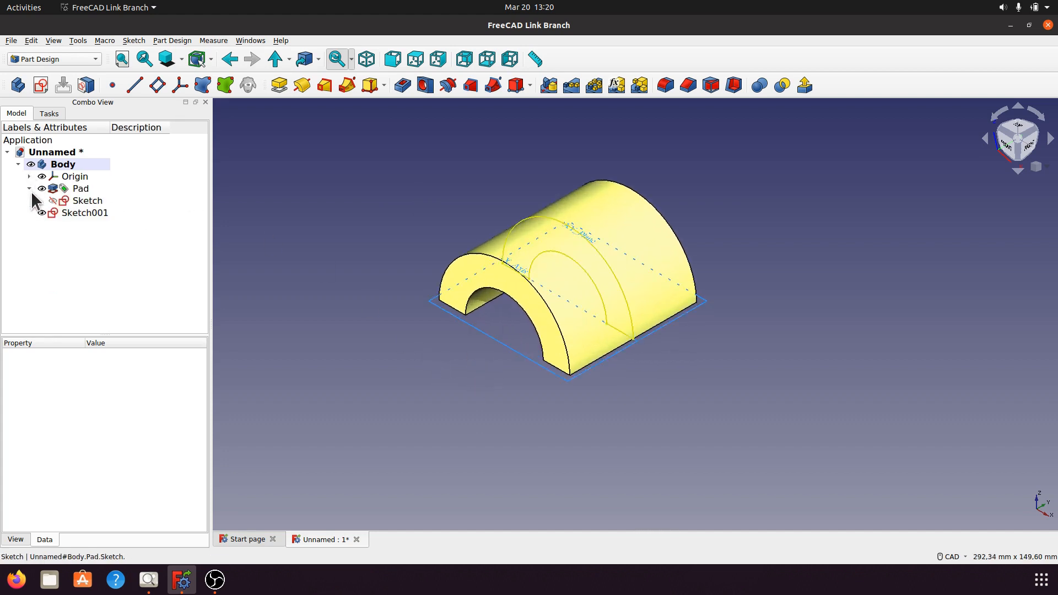
pyautogui.click(29, 189)
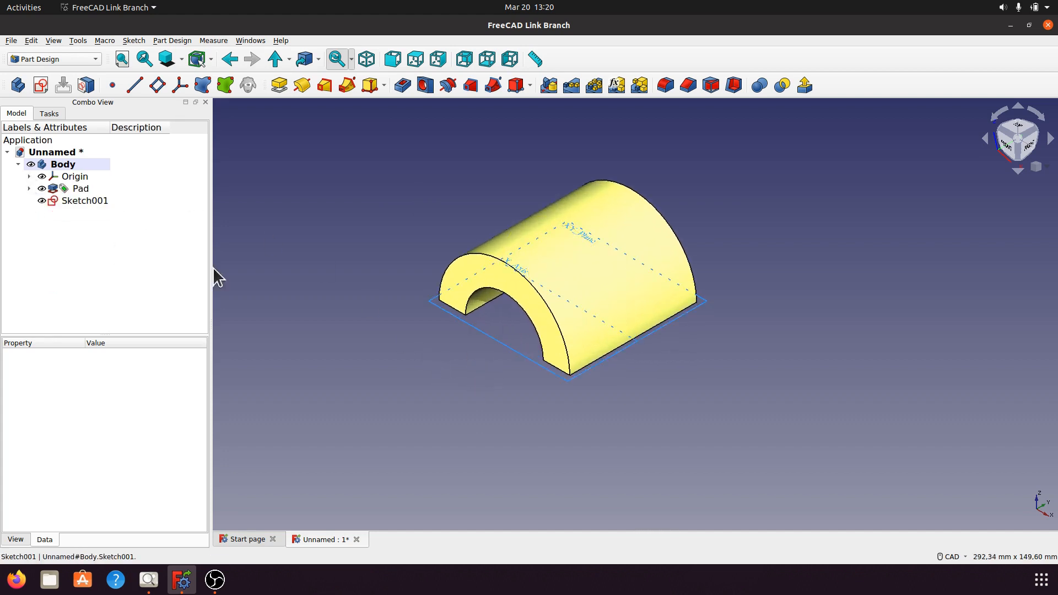
pyautogui.click(491, 342)
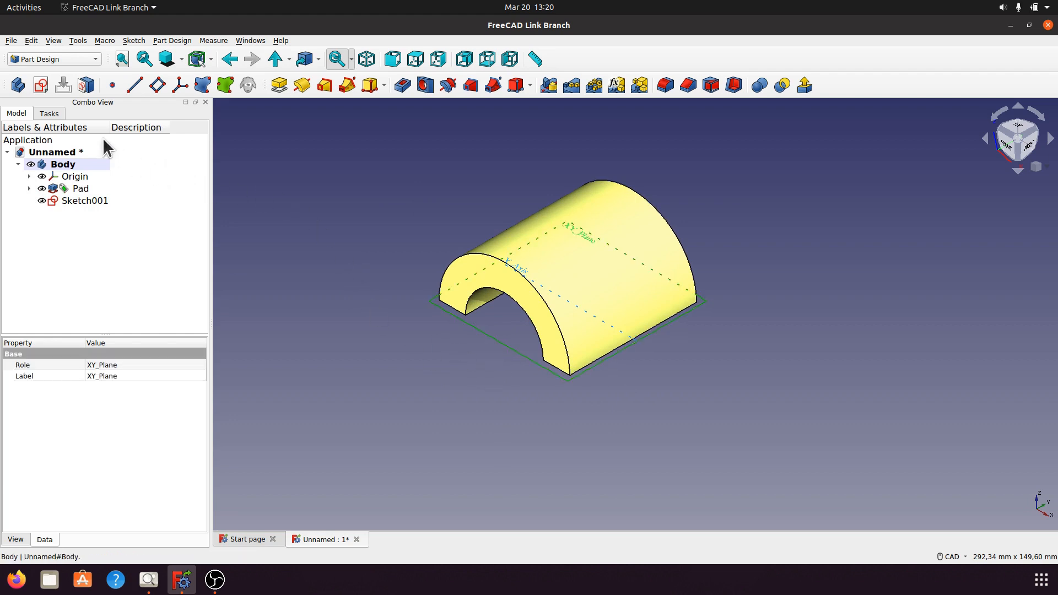
pyautogui.click(41, 85)
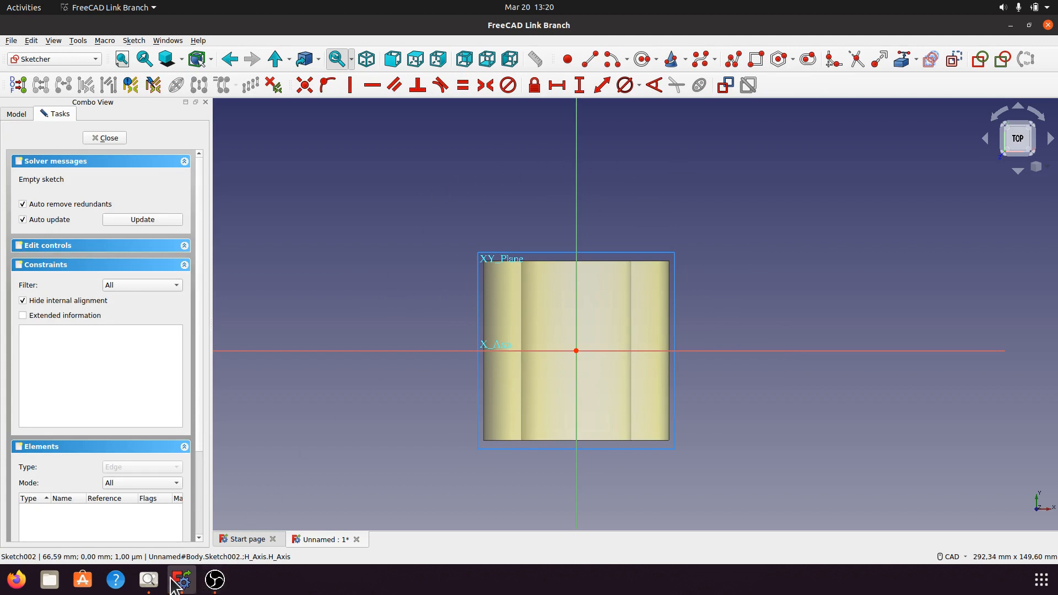
# Consult the a004.png drawing and sketch a horizontal slot along the X axis, about 92 mm between centers with a radius of about 14.5 mm.
pyautogui.click(148, 580)
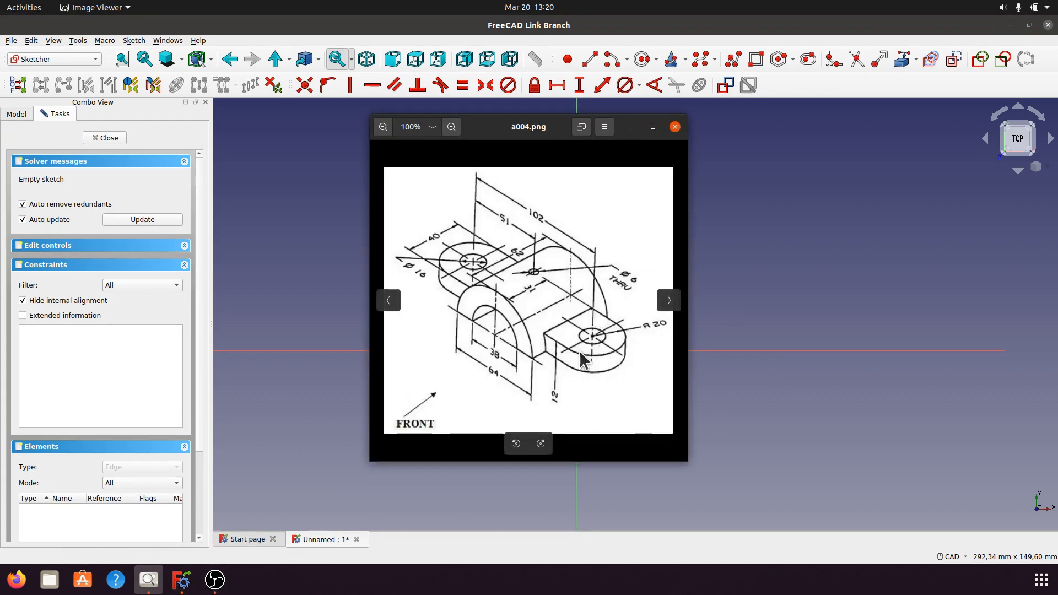
pyautogui.click(632, 127)
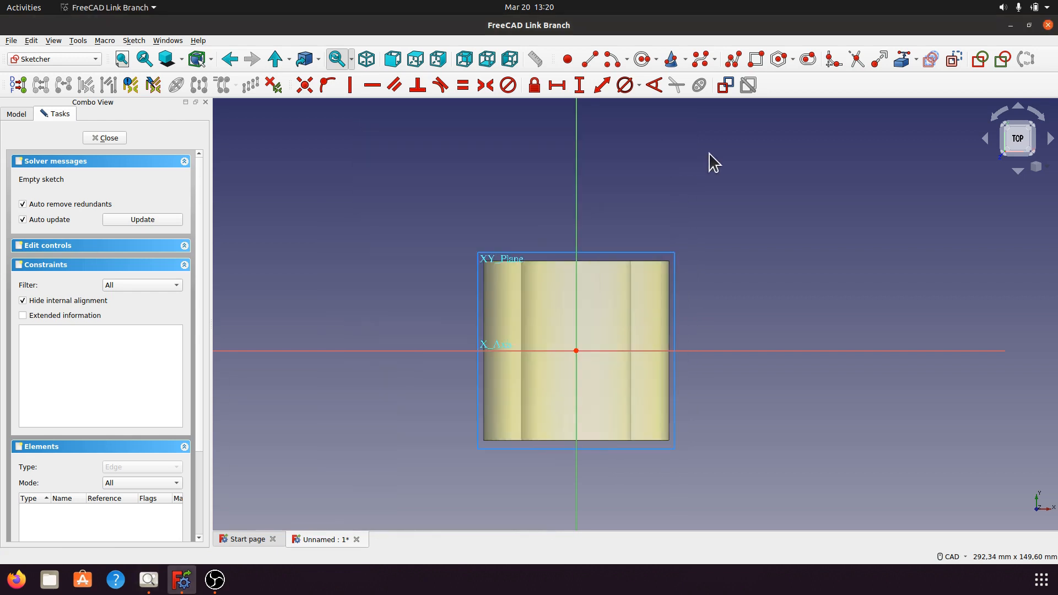
pyautogui.click(809, 59)
pyautogui.click(443, 350)
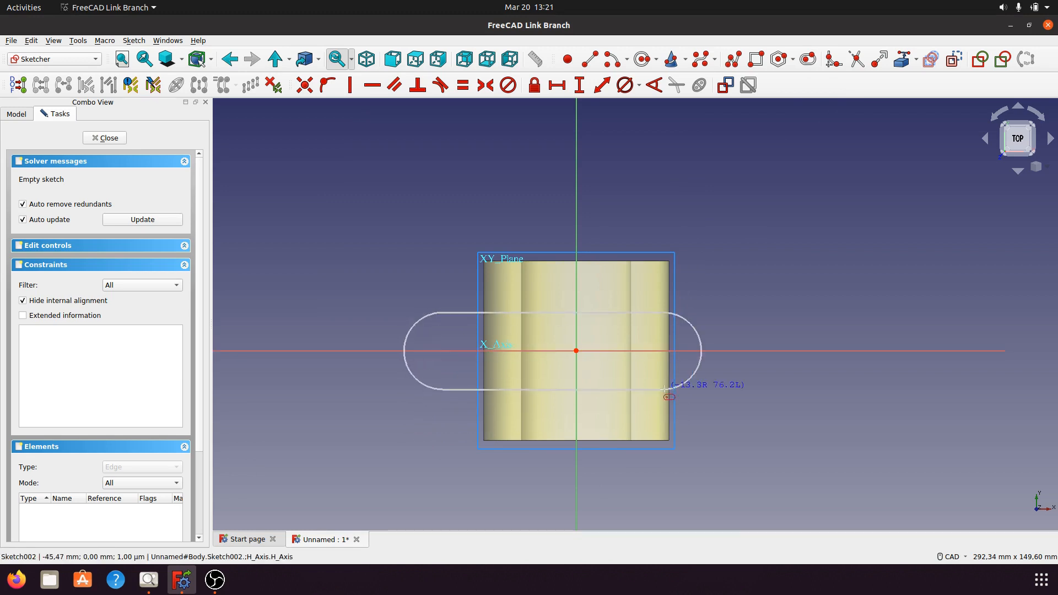
pyautogui.click(712, 394)
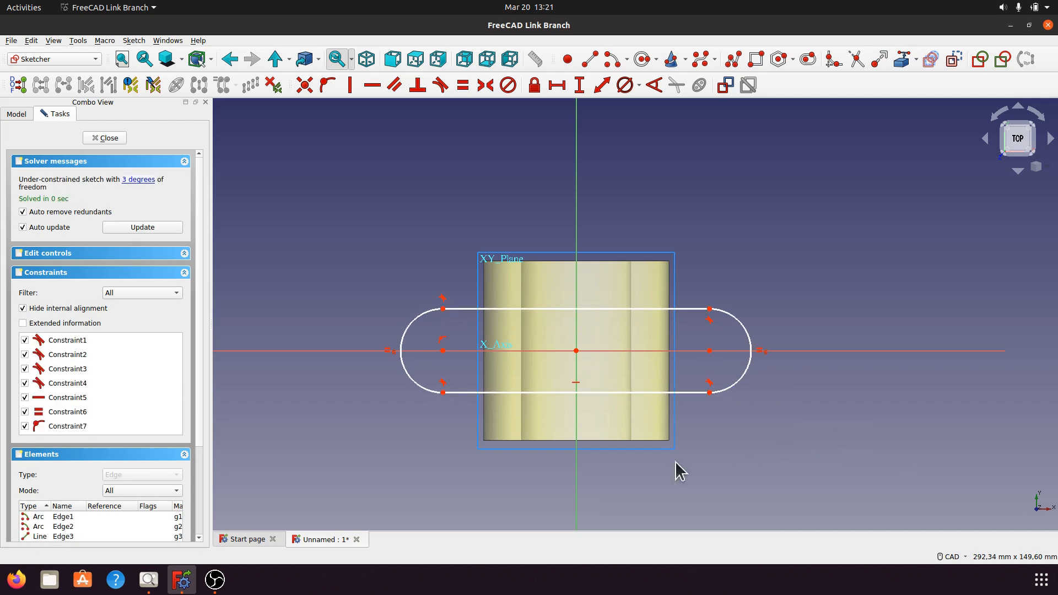
# Constrain two diagonally opposite arc endpoints of the slot to be symmetric about the sketch origin.
pyautogui.click(444, 311)
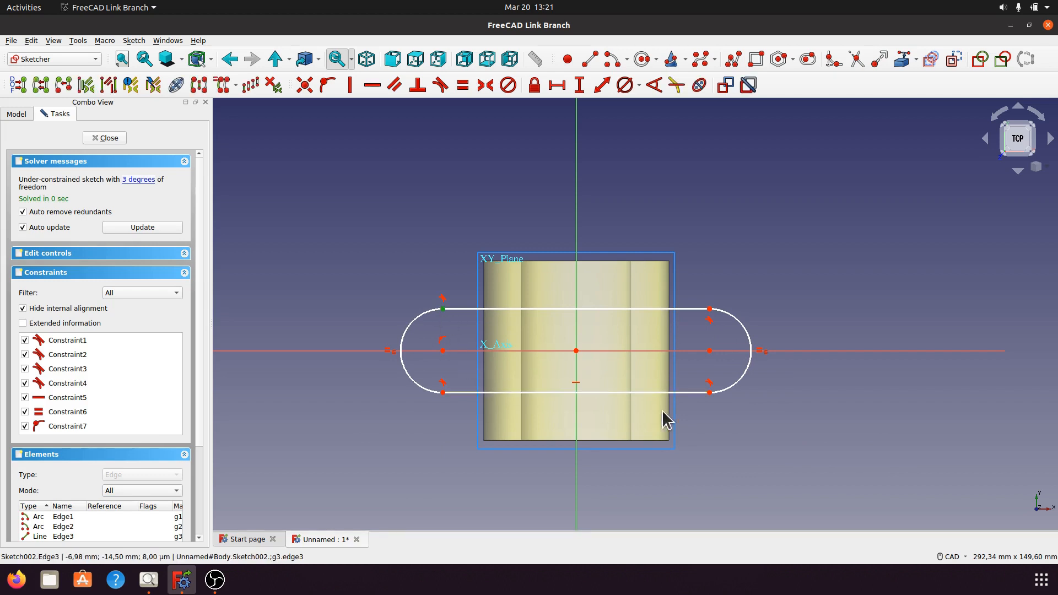
pyautogui.click(710, 393)
pyautogui.click(576, 350)
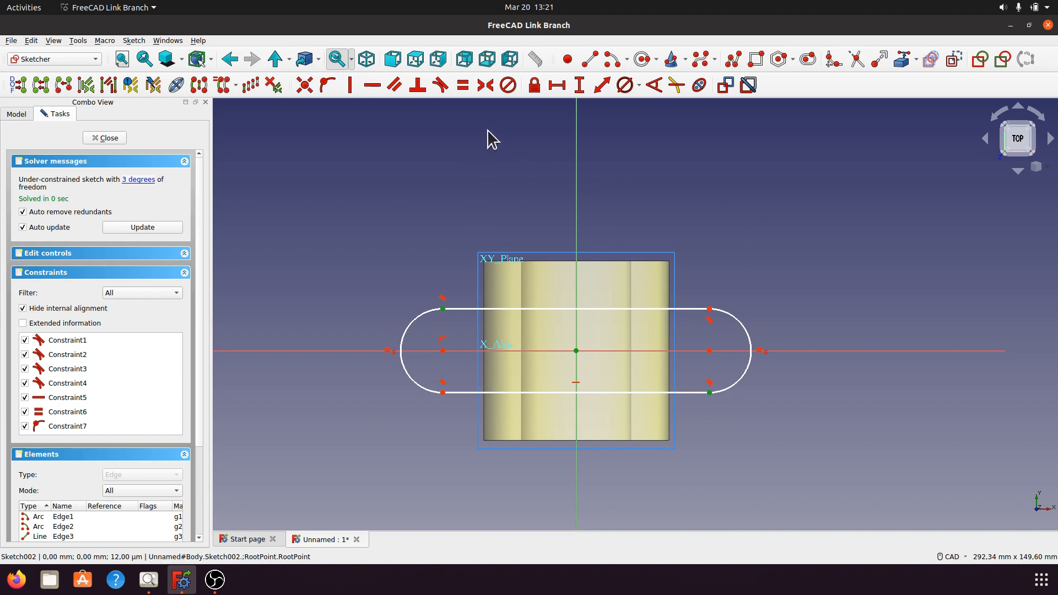
pyautogui.click(486, 84)
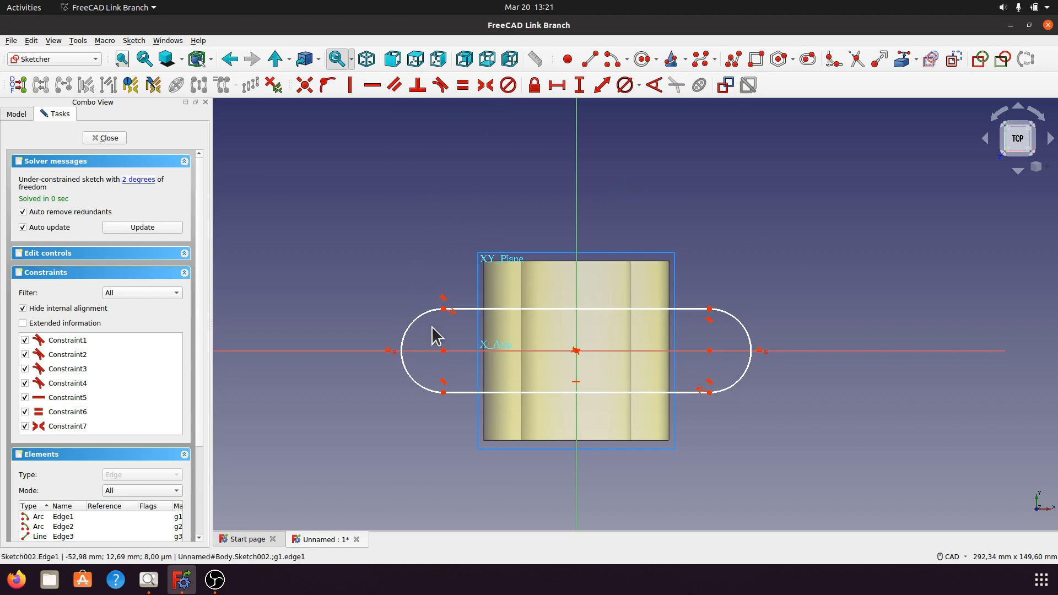
# Constrain the slot's vertical width to 40 mm and place the dimension outside the slot.
pyautogui.click(444, 310)
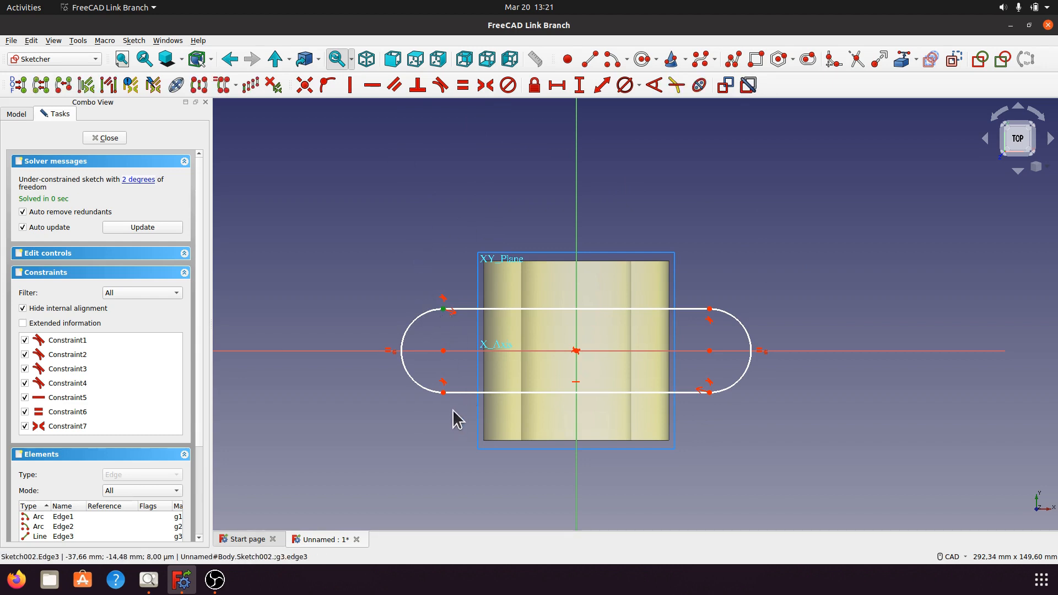
pyautogui.click(445, 393)
pyautogui.click(580, 86)
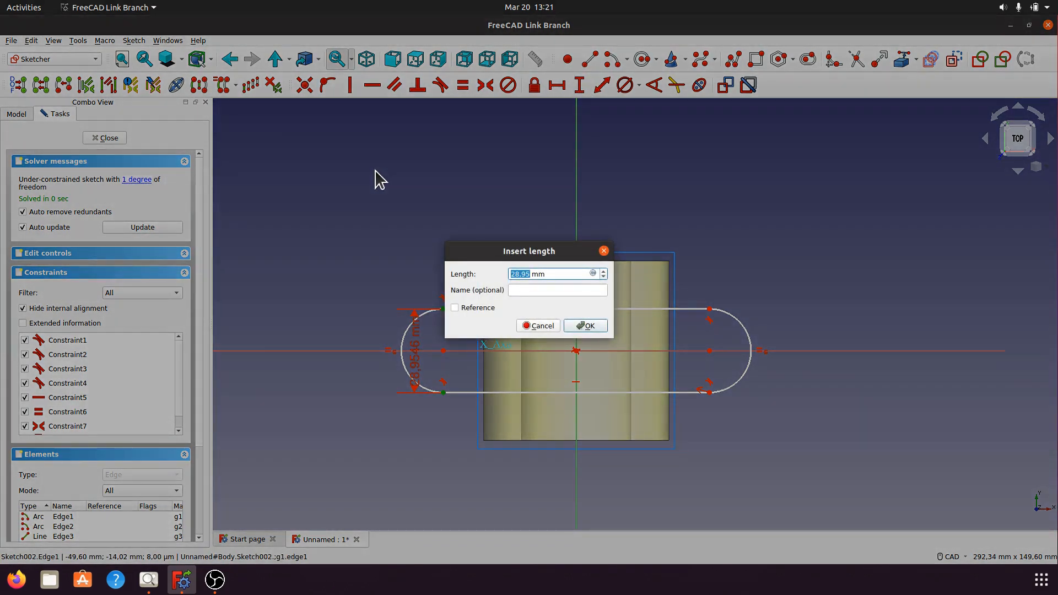
pyautogui.write('40')
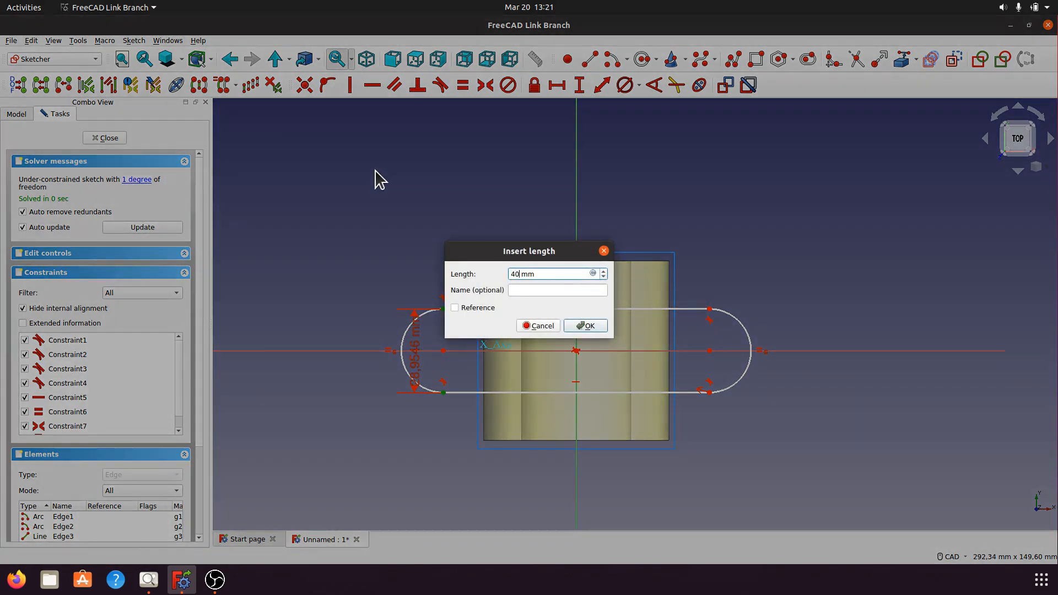
pyautogui.click(598, 328)
pyautogui.moveTo(421, 366); pyautogui.dragTo(333, 362)
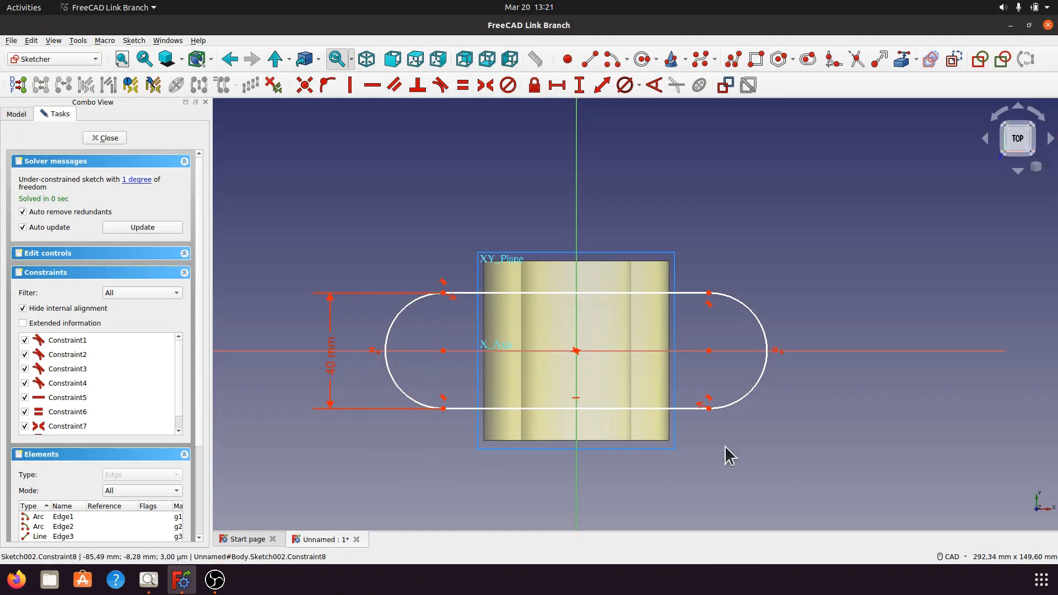
# Constrain the horizontal distance between the slot's arc centers to 102 mm and close the sketch.
pyautogui.click(444, 351)
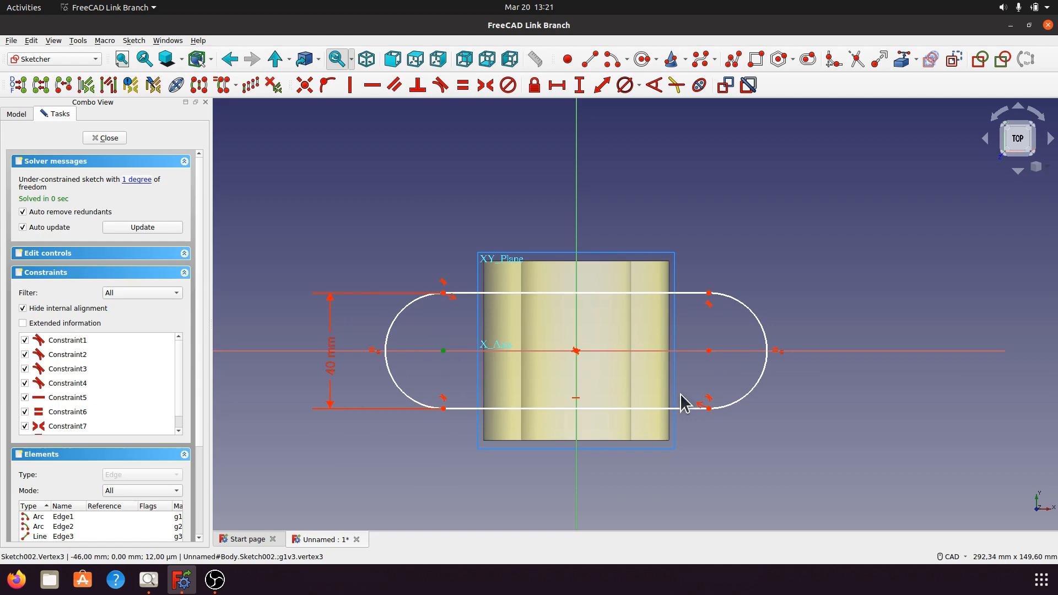
pyautogui.click(709, 351)
pyautogui.click(557, 85)
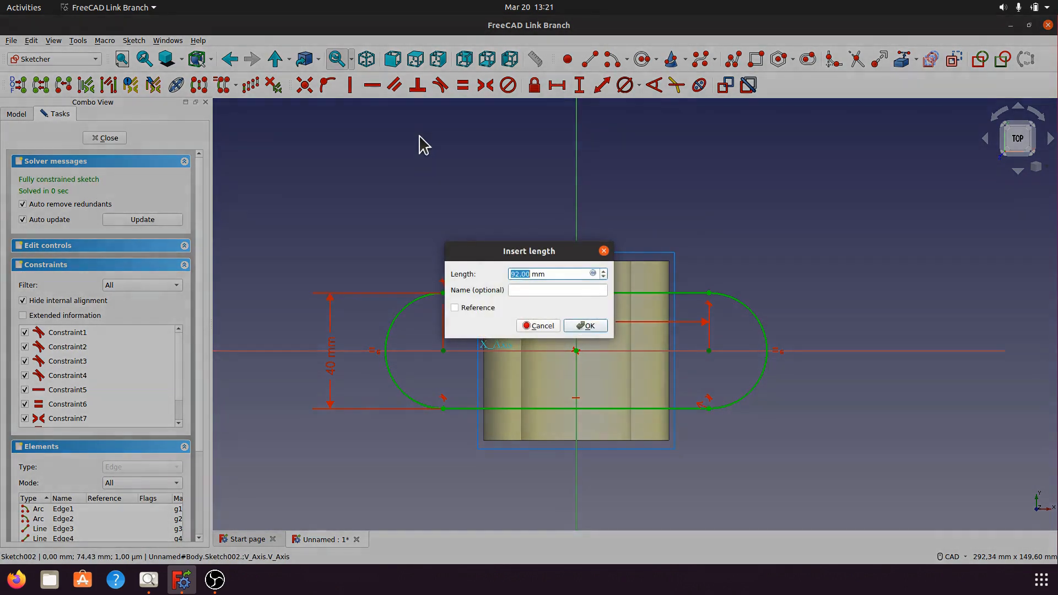
pyautogui.write('10')
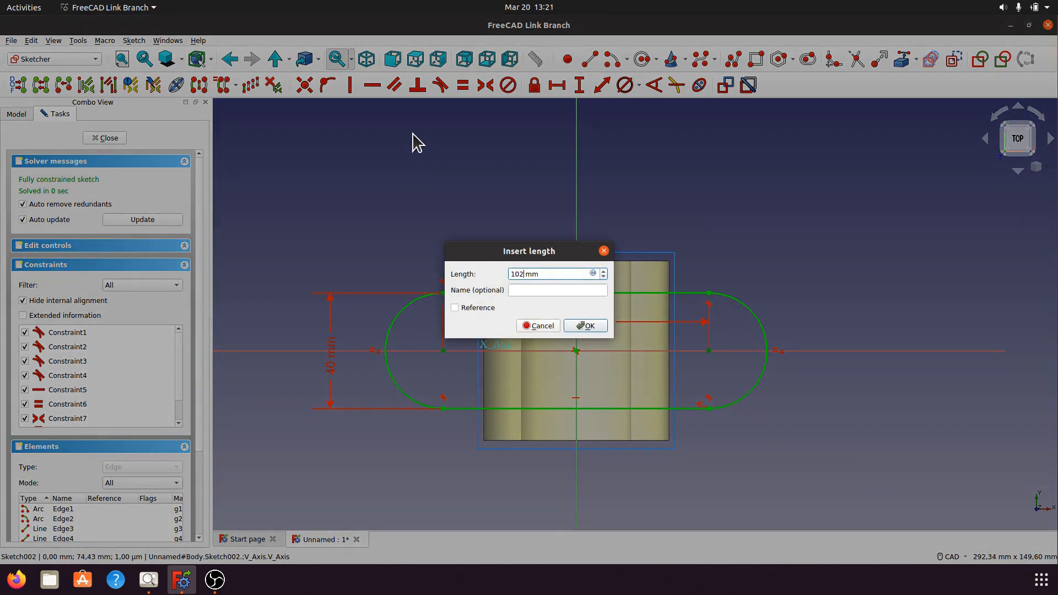
pyautogui.click(589, 326)
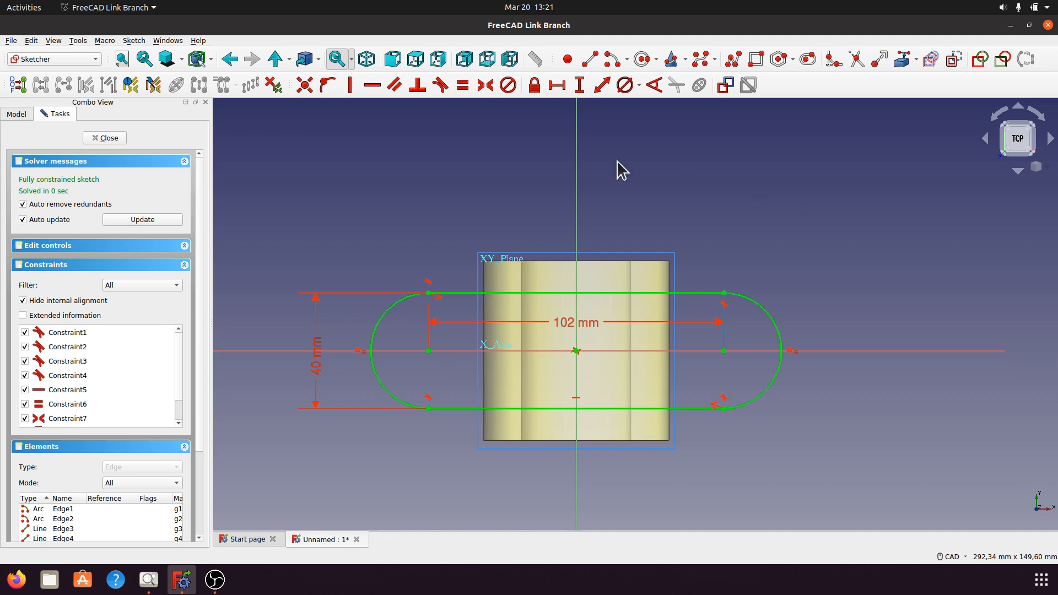
pyautogui.click(117, 138)
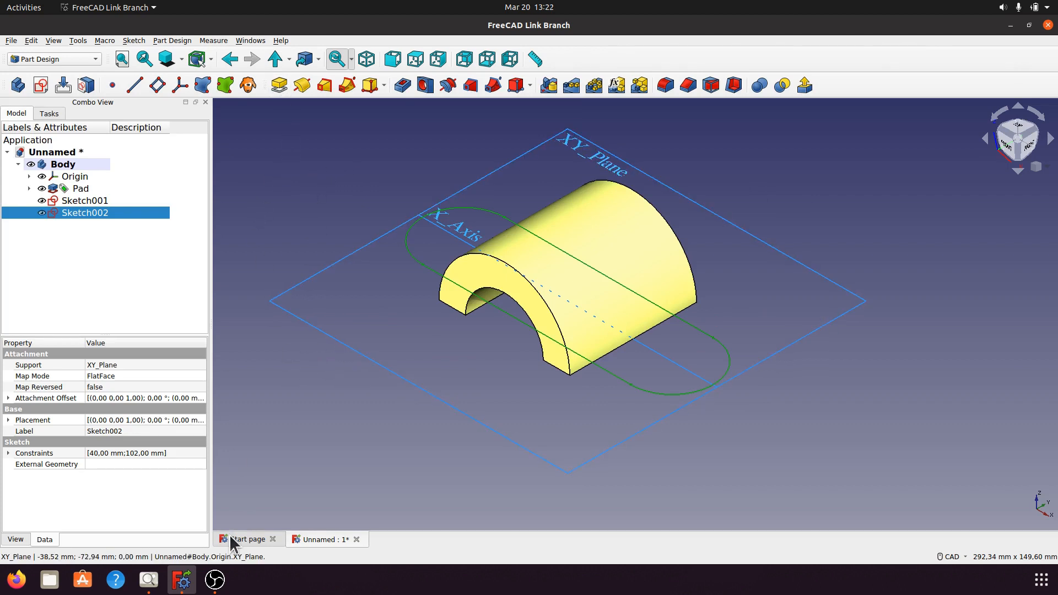
# Consult the a004.png drawing for the flange thickness and pad the slot sketch to a length of 12 mm.
pyautogui.click(148, 580)
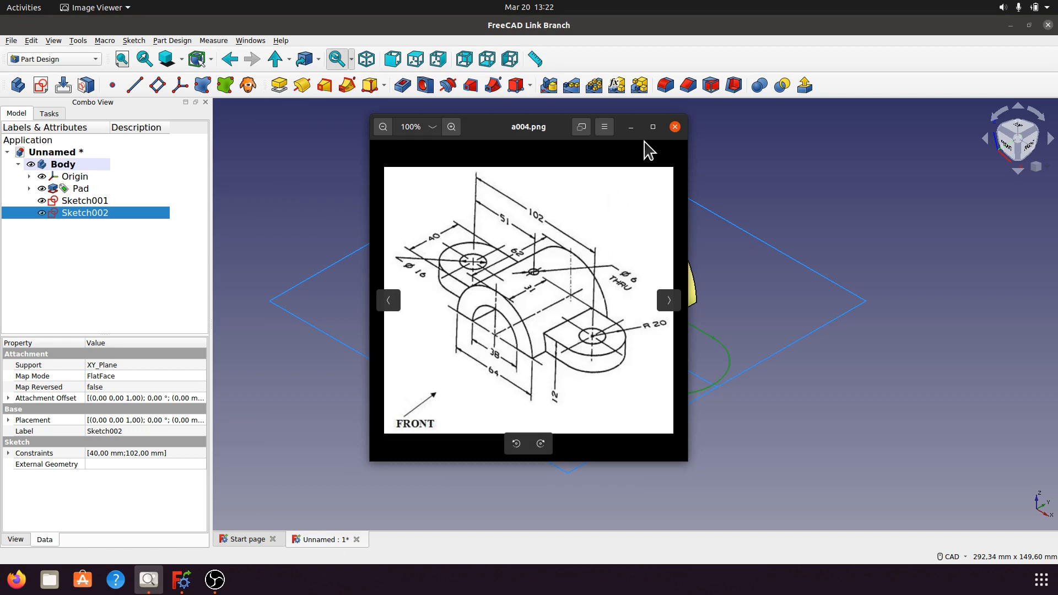
pyautogui.click(631, 127)
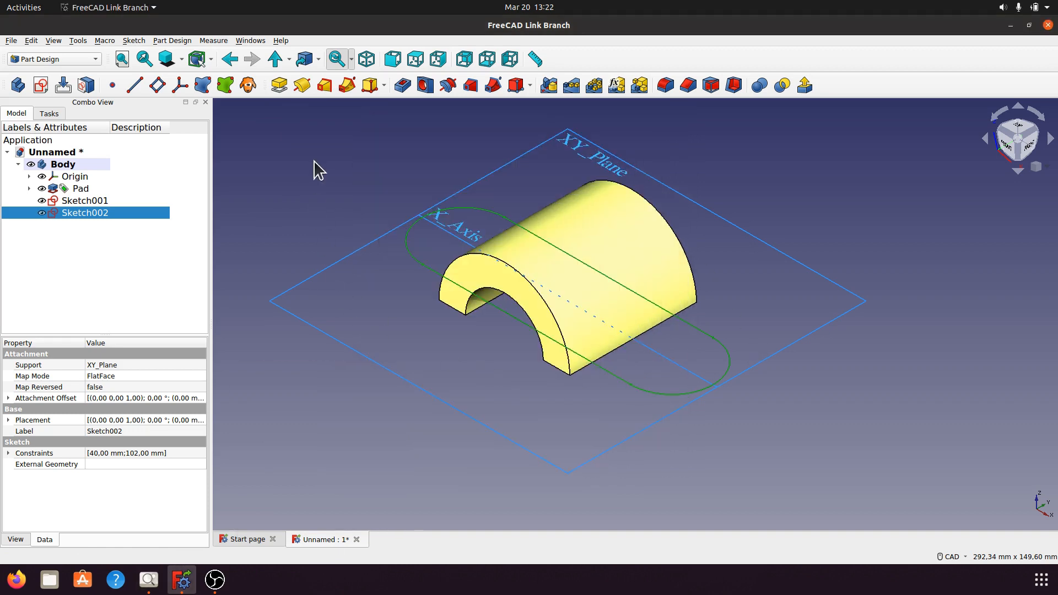
pyautogui.click(280, 86)
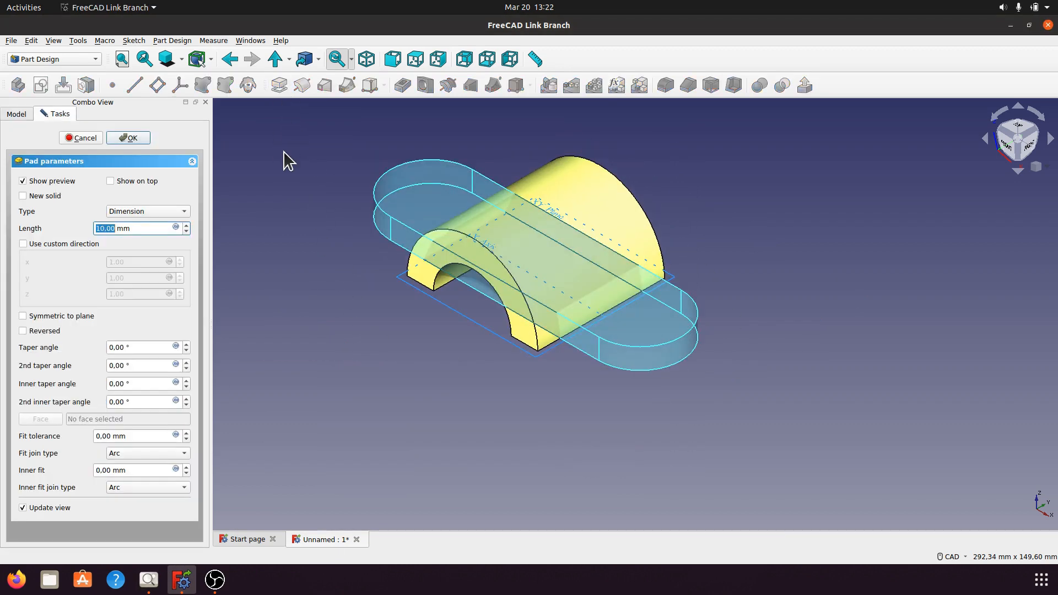
pyautogui.moveTo(135, 228); pyautogui.dragTo(89, 234)
pyautogui.write('12')
pyautogui.click(130, 138)
# Show the XZ plane of the body's origin and start a new sketch on it.
pyautogui.moveTo(551, 382); pyautogui.dragTo(716, 354, button='middle')
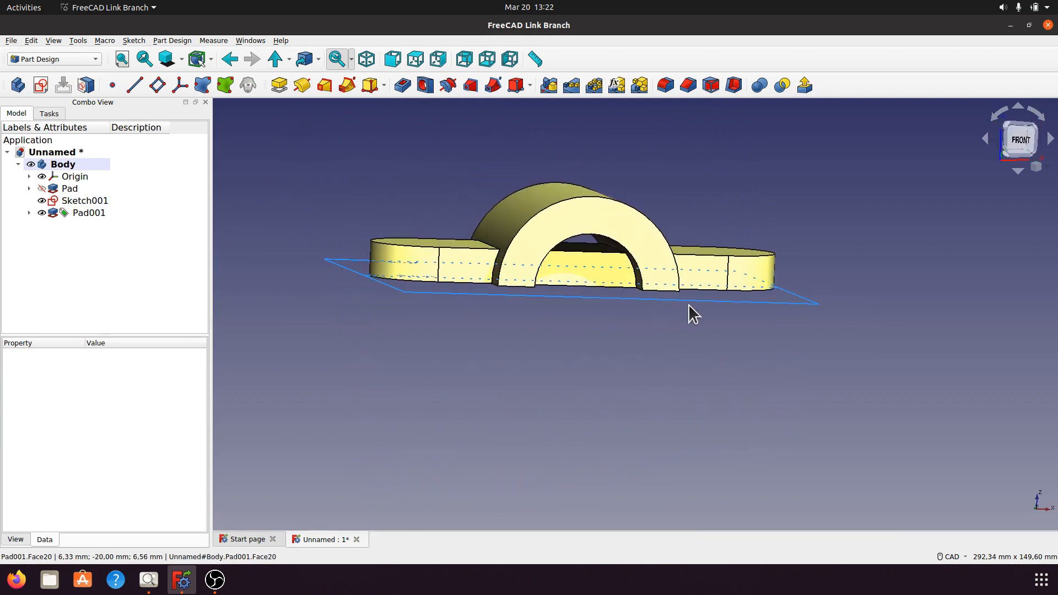
pyautogui.moveTo(693, 314); pyautogui.dragTo(640, 331, button='middle')
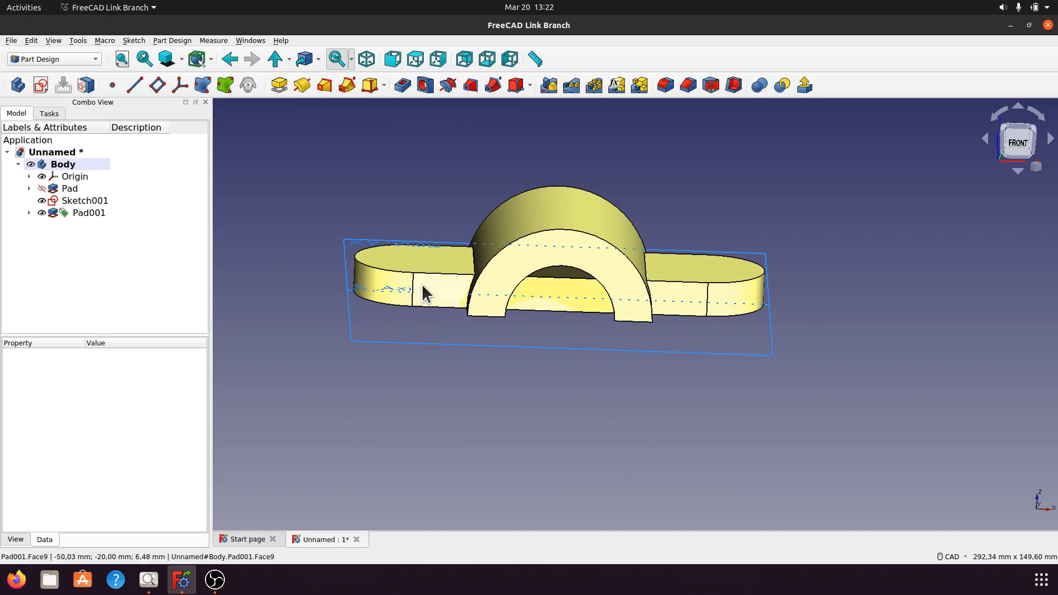
pyautogui.moveTo(423, 286); pyautogui.dragTo(610, 366, button='middle')
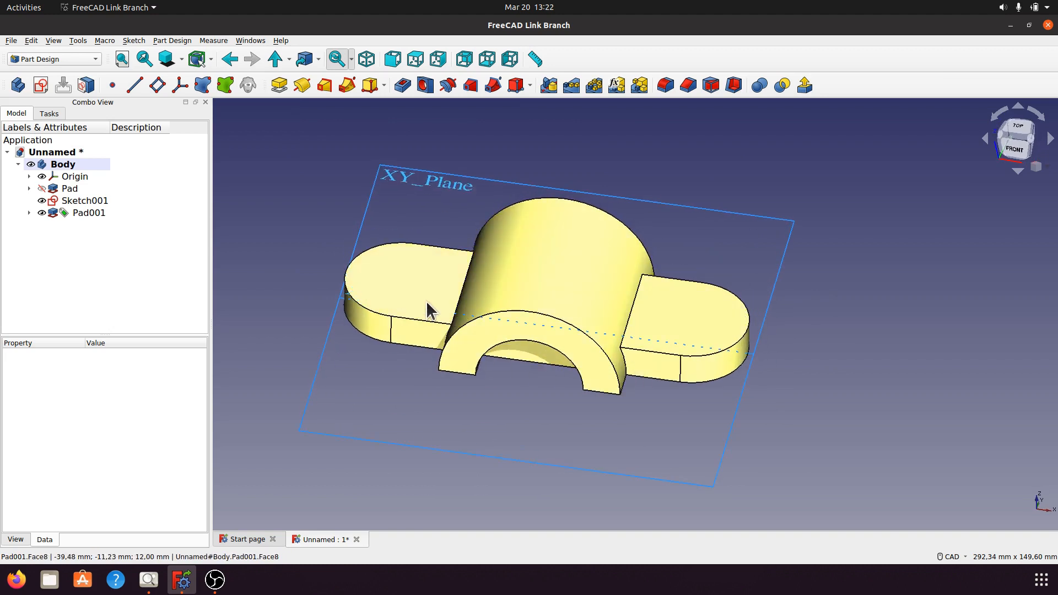
pyautogui.moveTo(605, 420); pyautogui.dragTo(619, 363, button='middle')
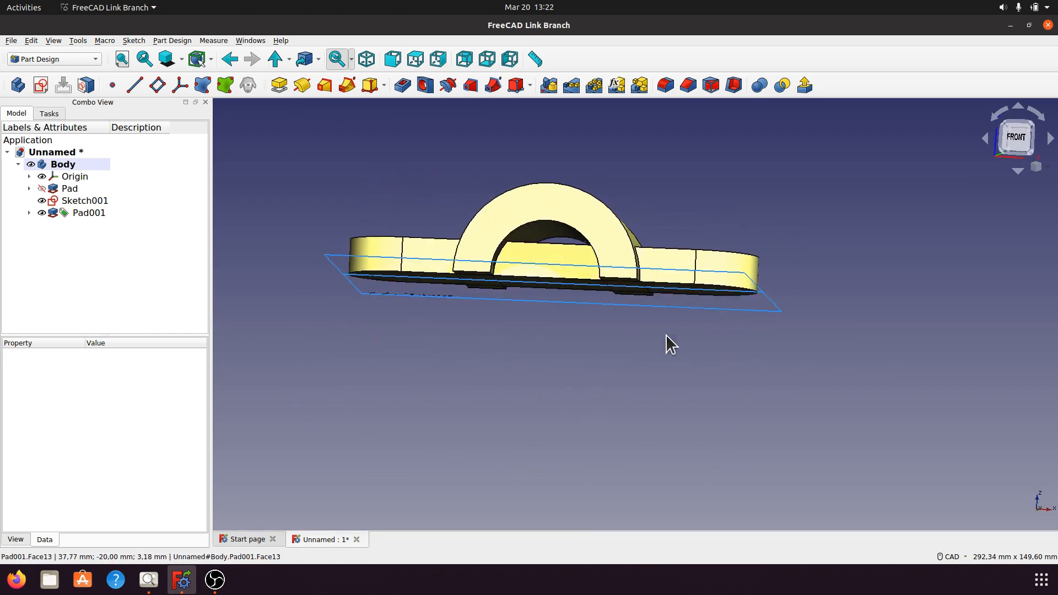
pyautogui.press('0')
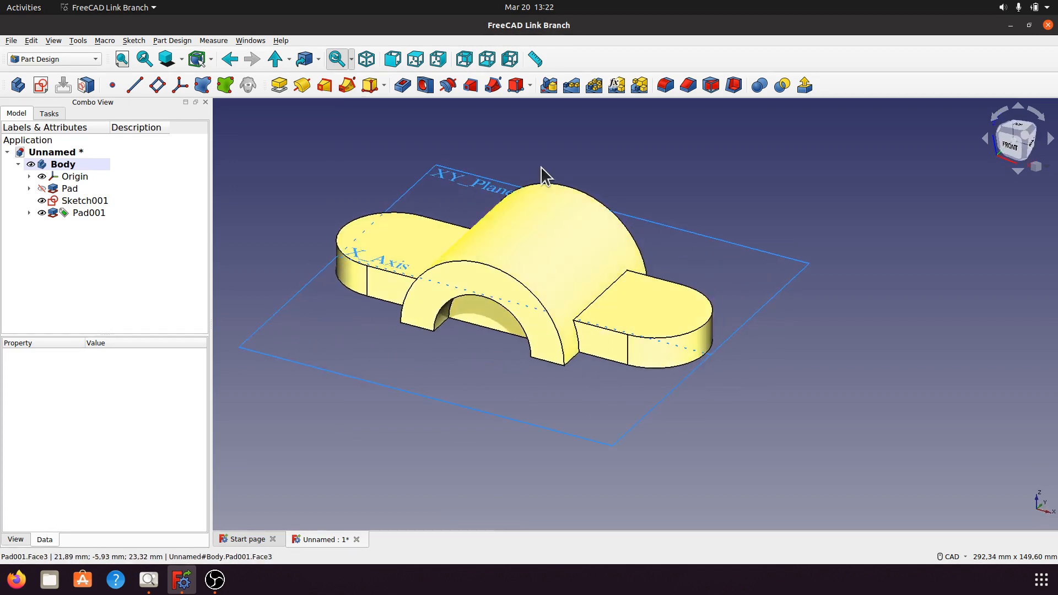
pyautogui.click(366, 59)
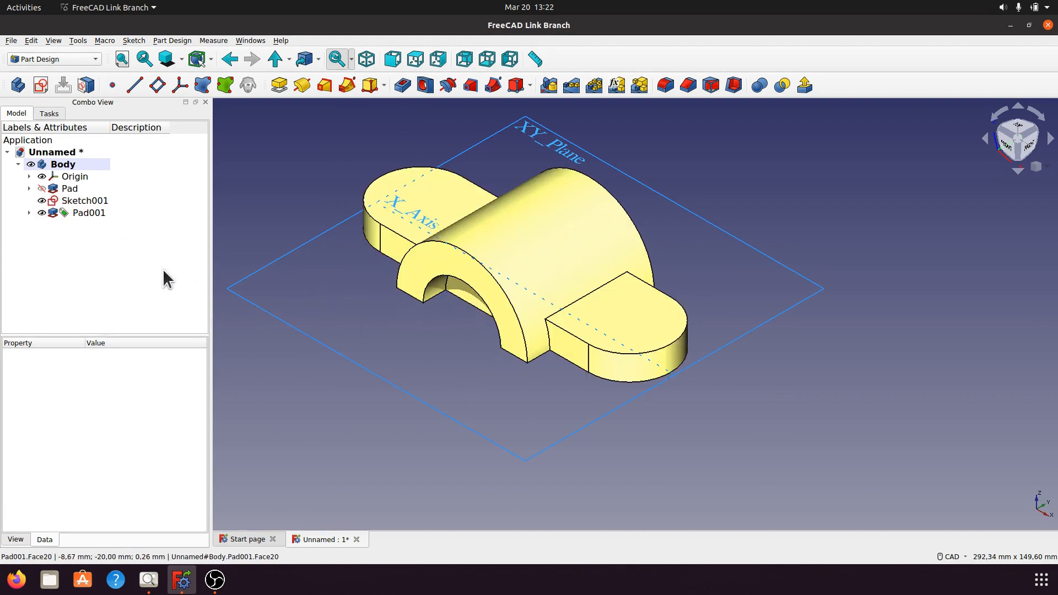
pyautogui.click(30, 177)
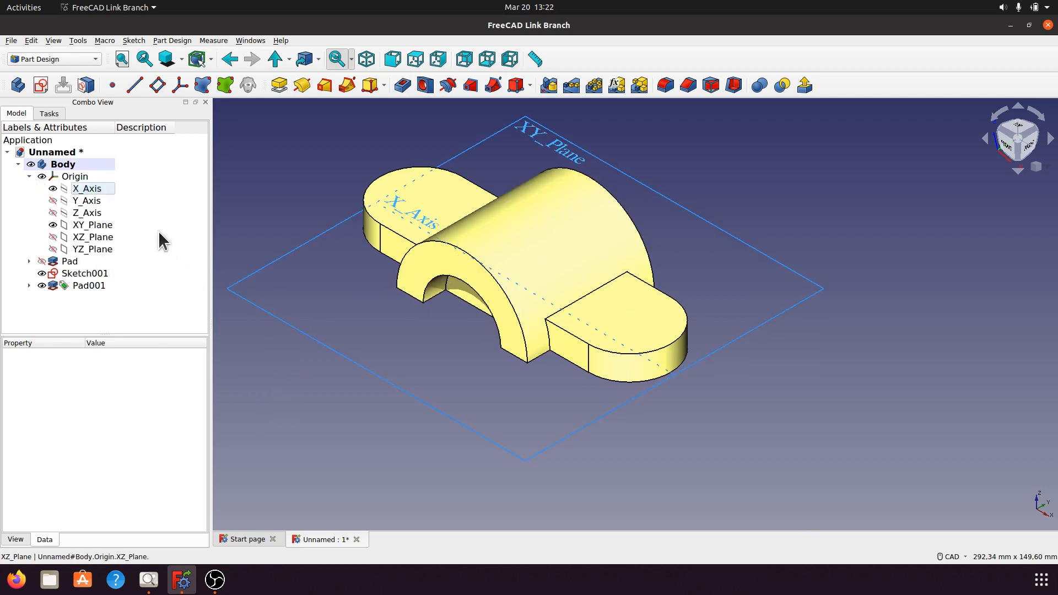
pyautogui.click(104, 226)
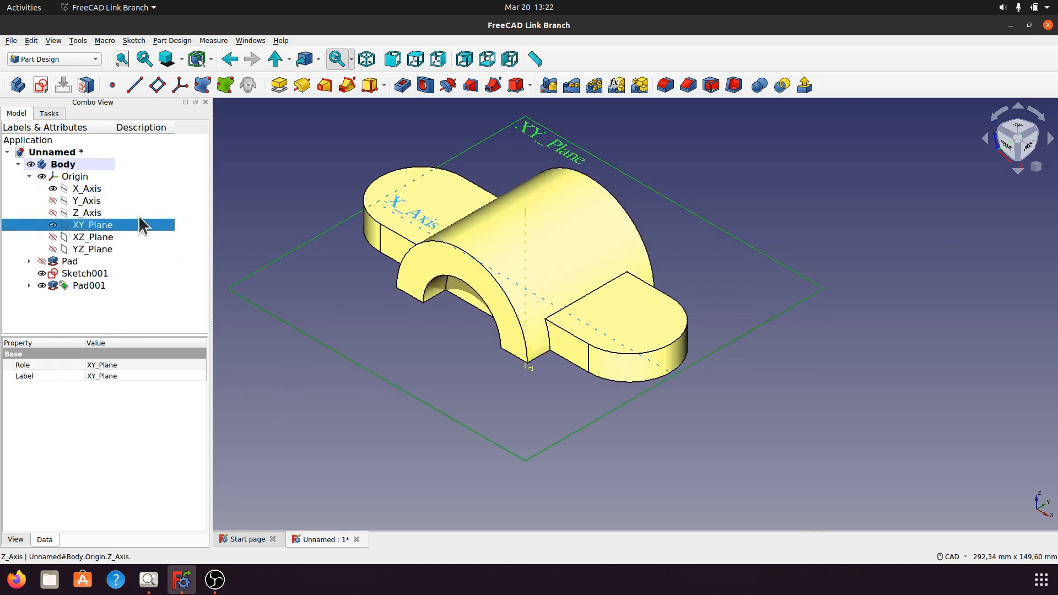
pyautogui.click(104, 237)
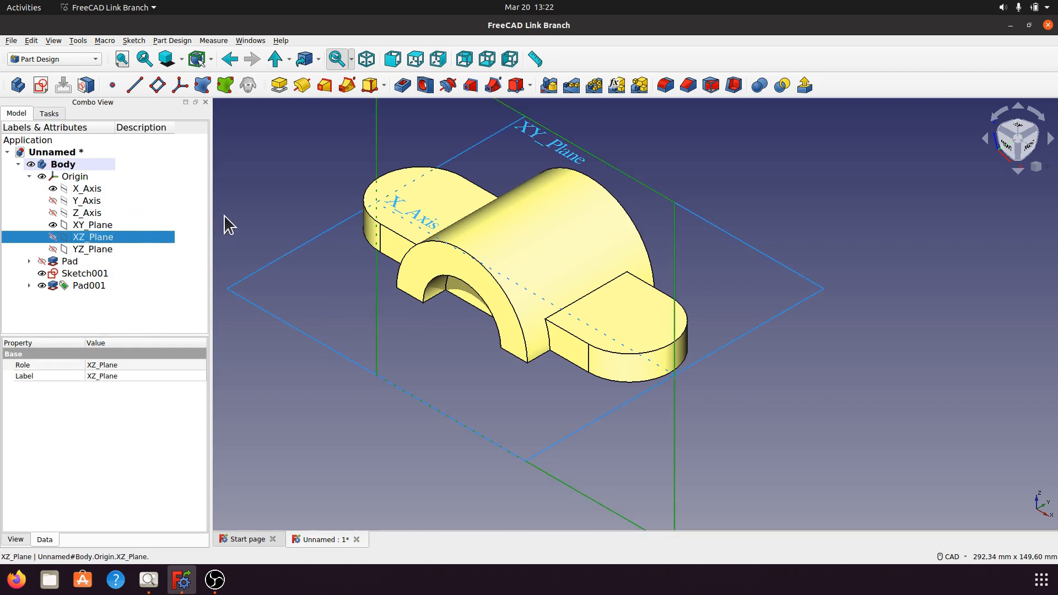
pyautogui.click(813, 429)
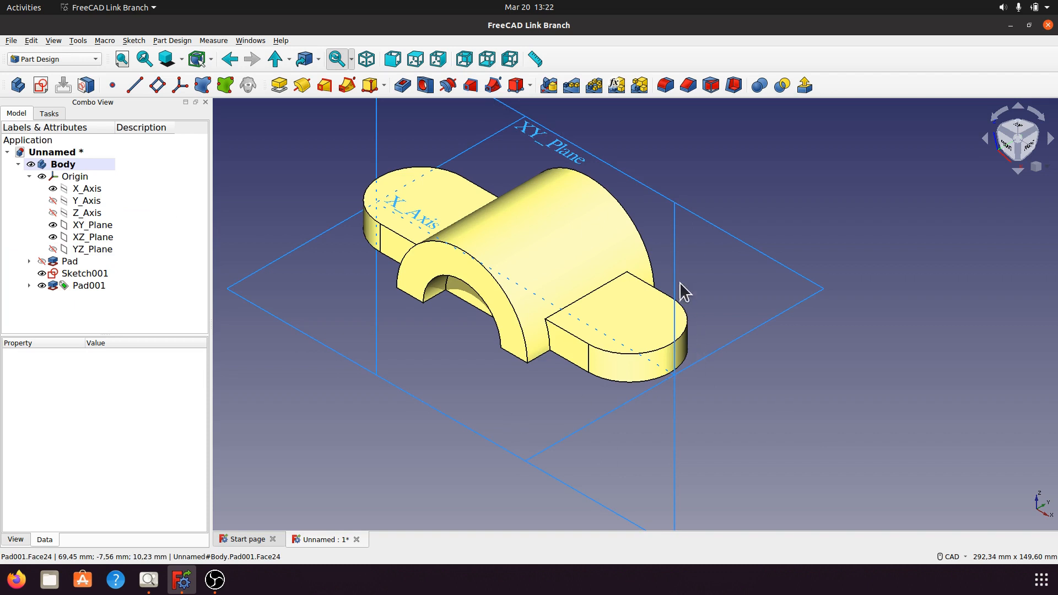
pyautogui.click(674, 265)
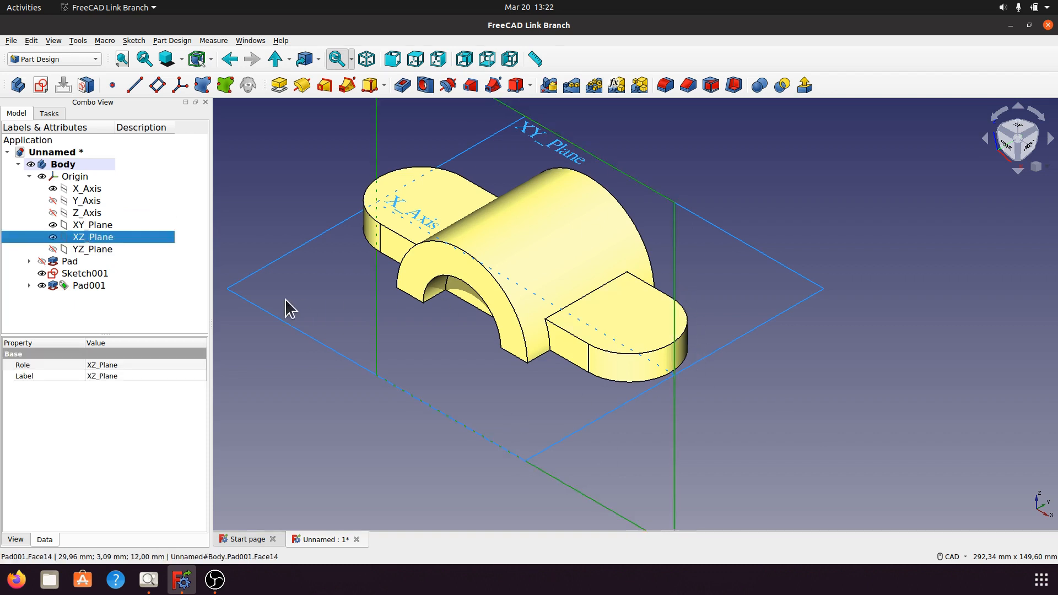
pyautogui.click(40, 85)
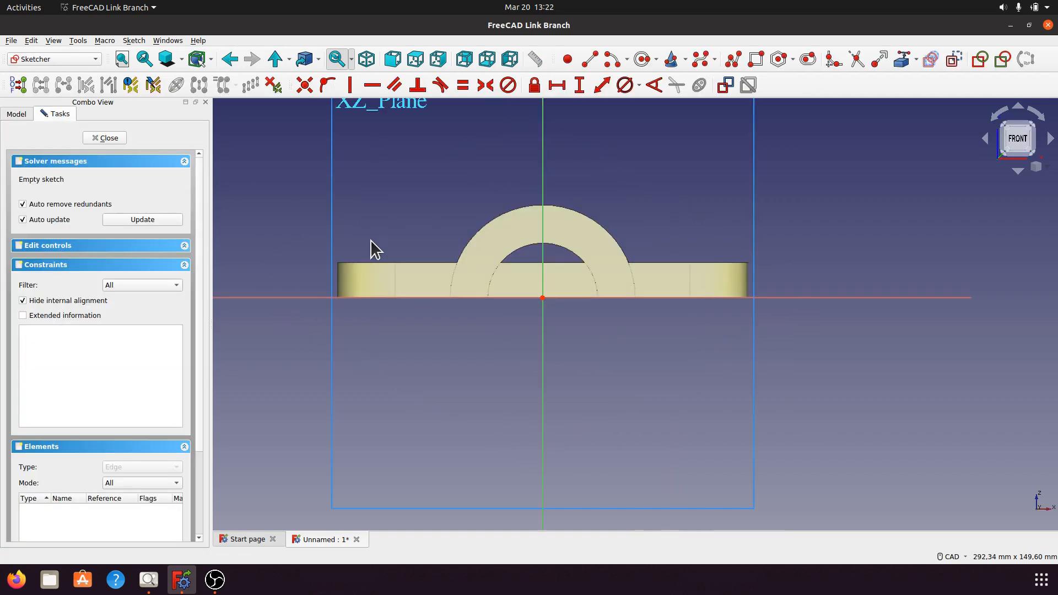
# Sketch a circle centered on the origin, about 37 mm in diameter, just inside the arch opening.
pyautogui.scroll(5, 574, 371)
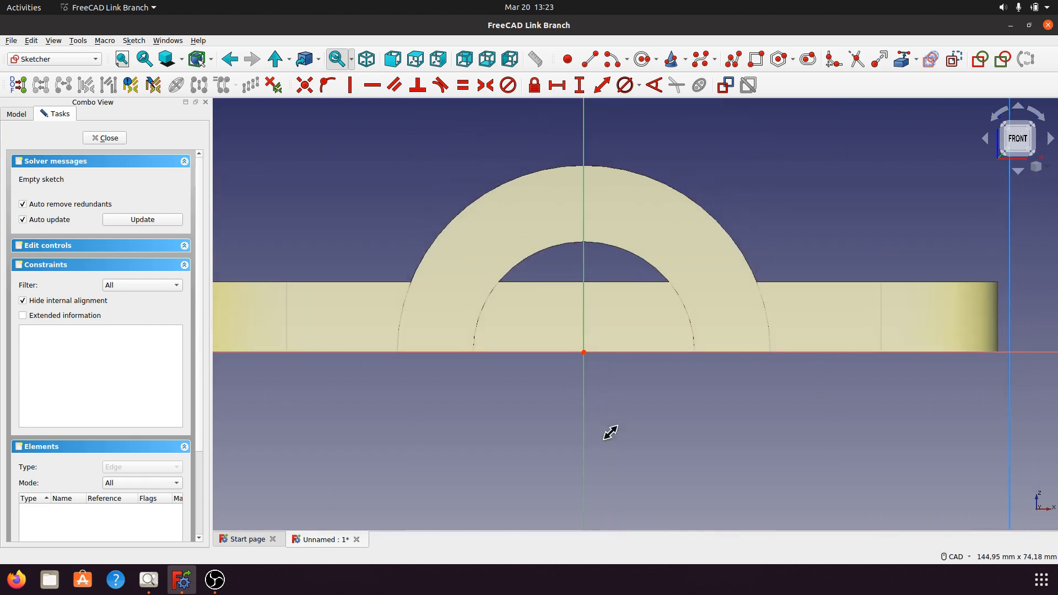
pyautogui.scroll(2, 610, 432)
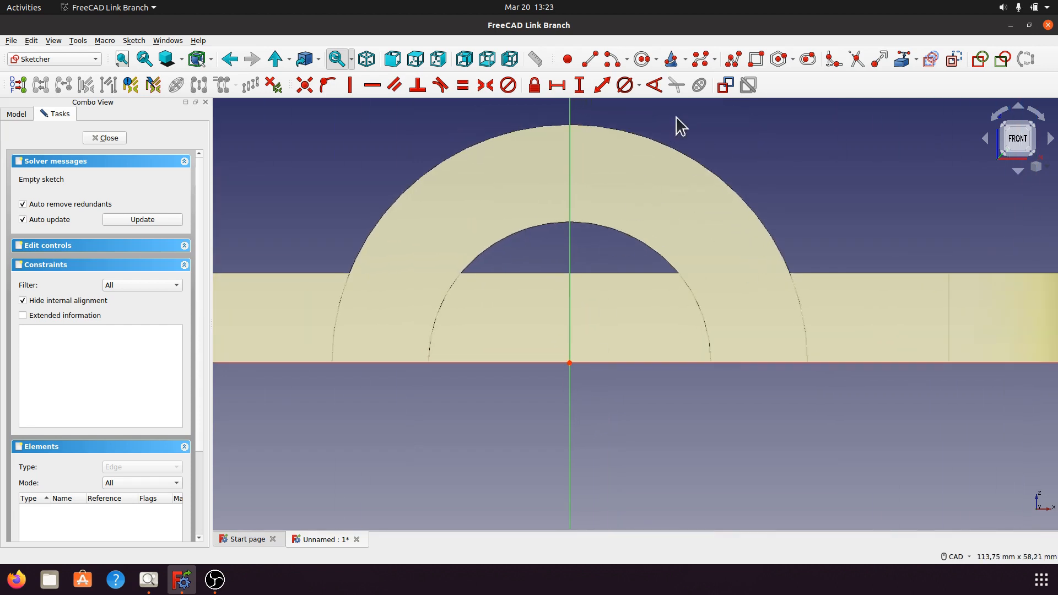
pyautogui.click(642, 58)
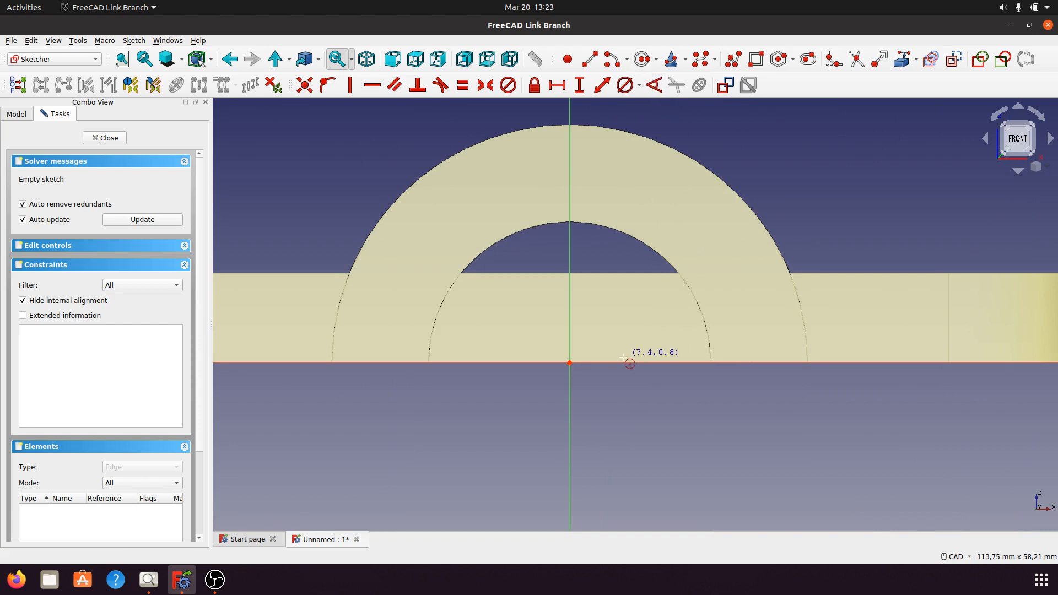
pyautogui.click(569, 362)
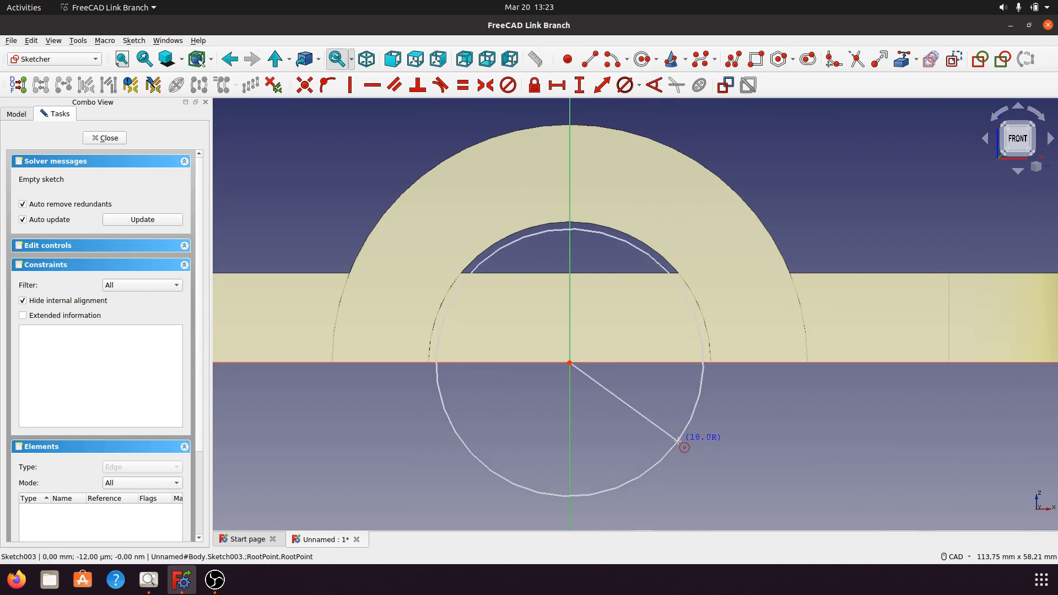
pyautogui.click(690, 436)
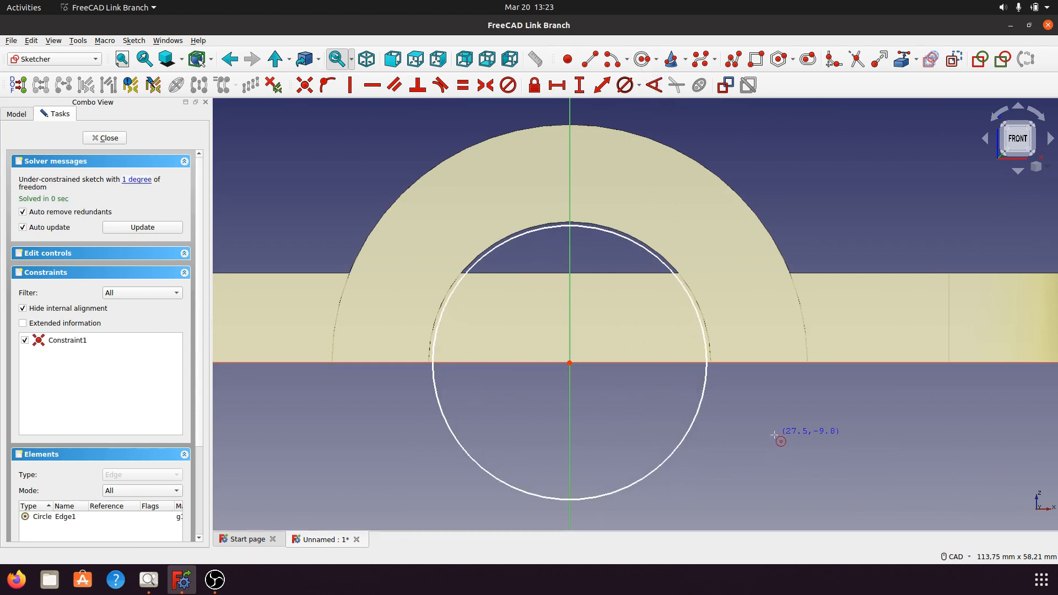
# Consult the a004.png drawing, constrain the circle's diameter to 38 mm and close the sketch.
pyautogui.click(700, 409)
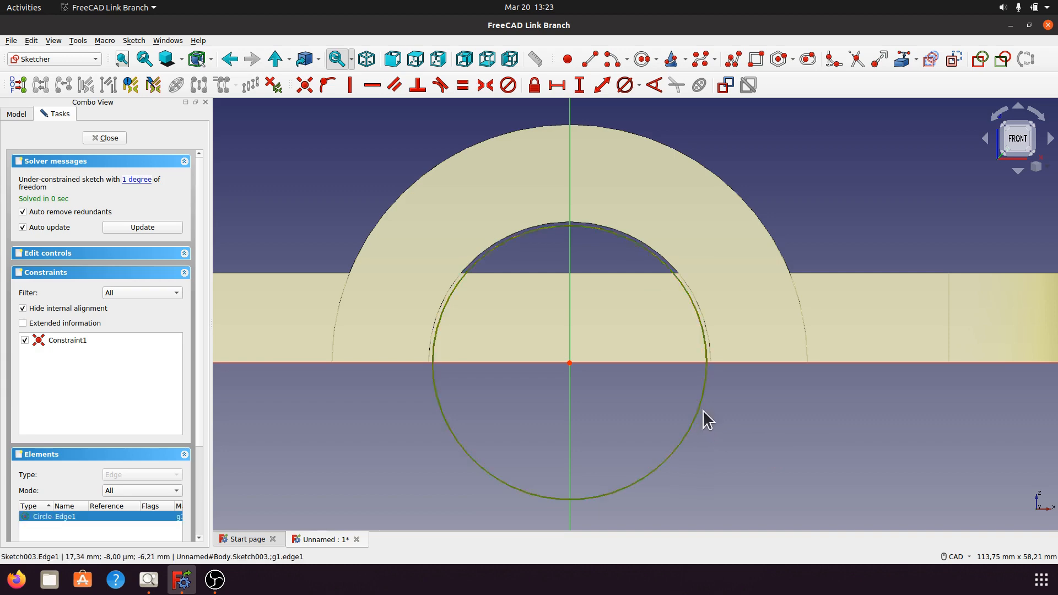
pyautogui.click(639, 87)
pyautogui.click(650, 113)
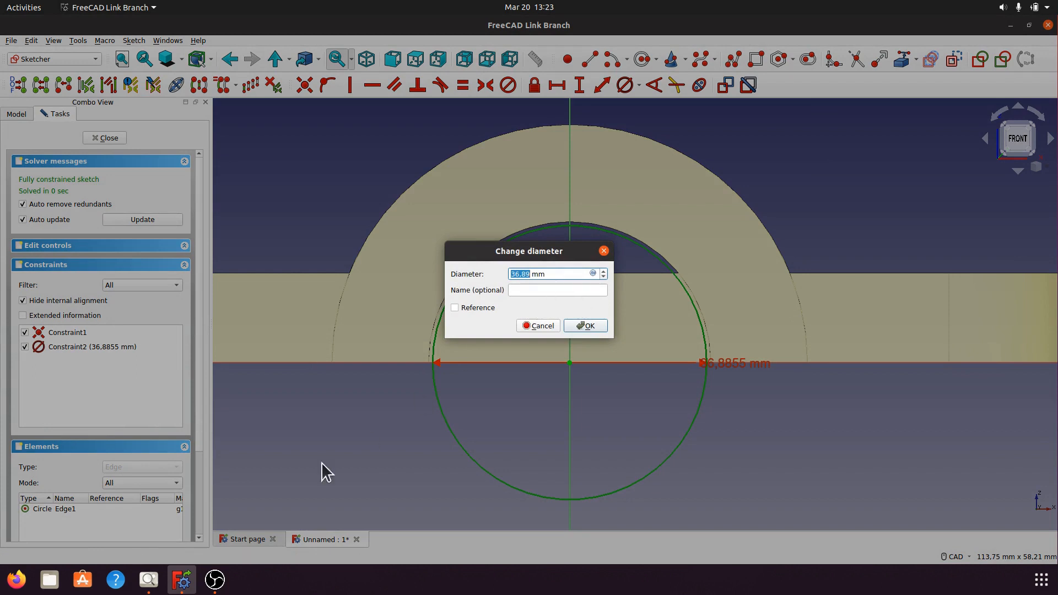
pyautogui.click(147, 580)
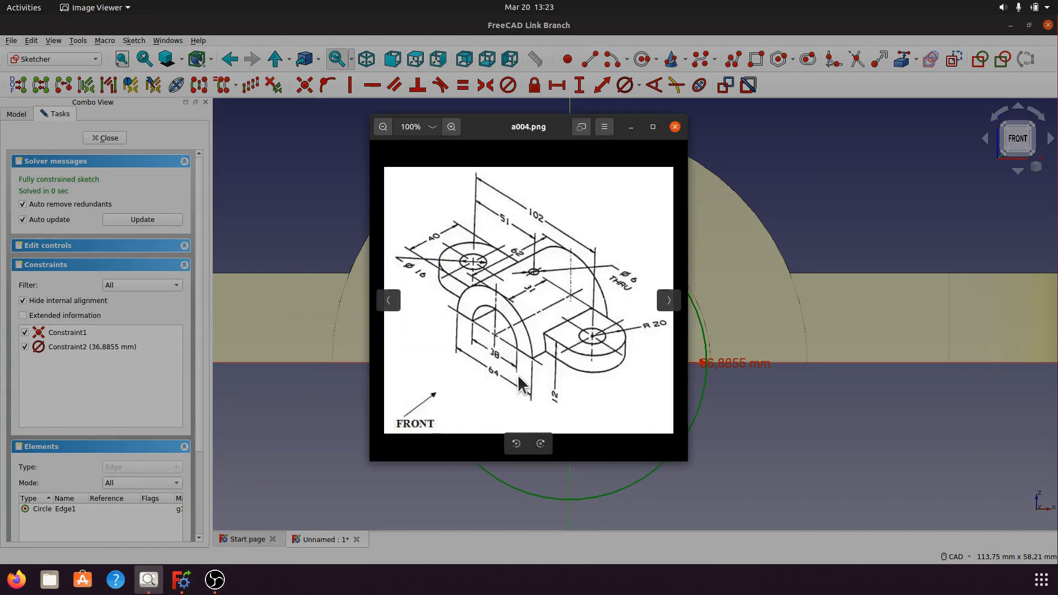
pyautogui.click(631, 126)
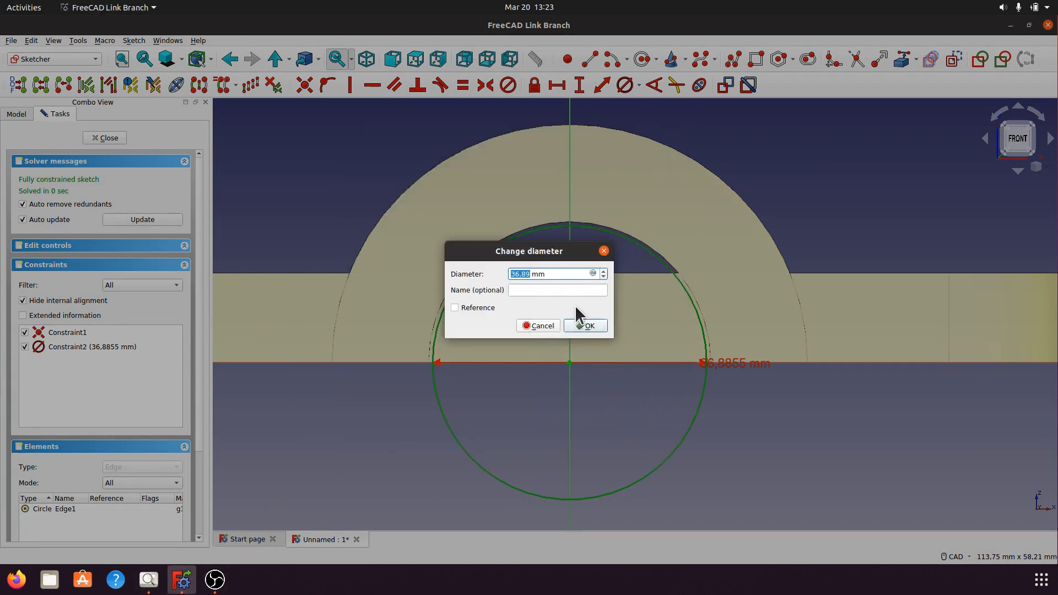
pyautogui.moveTo(532, 275); pyautogui.dragTo(512, 275)
pyautogui.write('38')
pyautogui.click(587, 327)
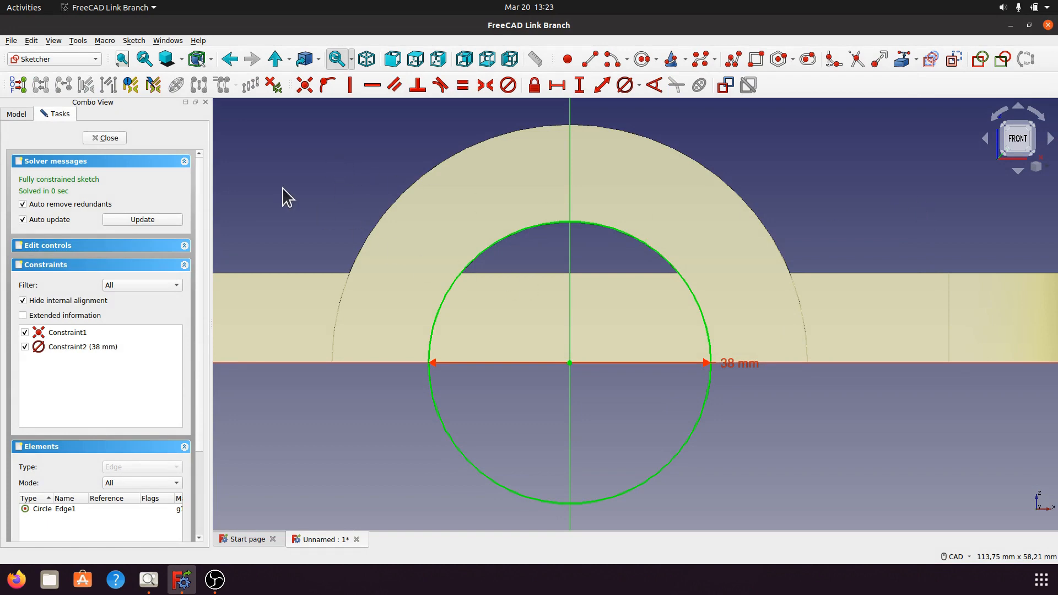
pyautogui.click(115, 138)
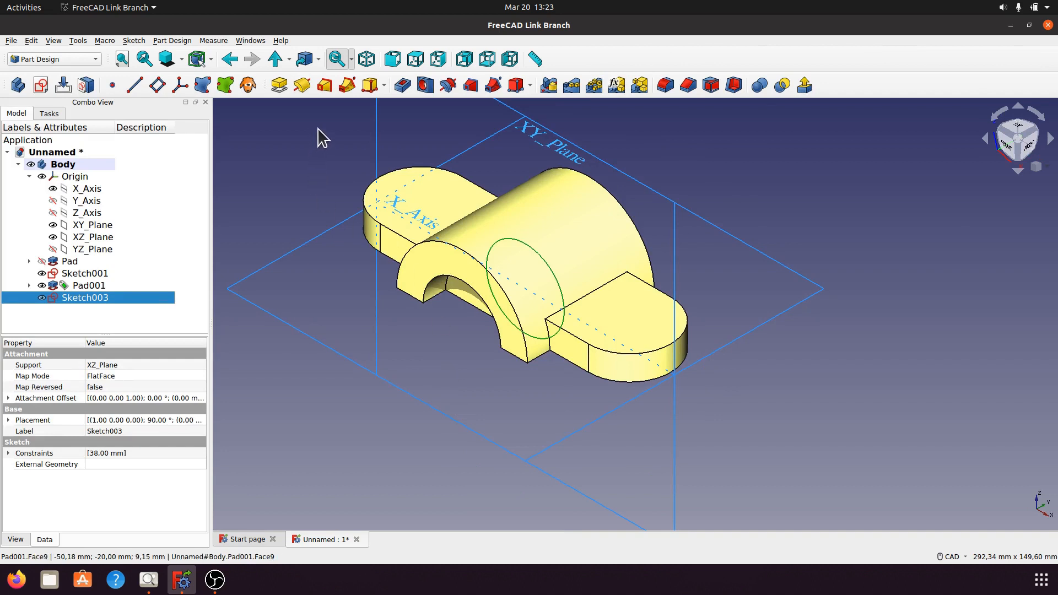
# Pocket the circle sketch 40 mm, symmetric to its plane, to clear the flange material from the arch opening.
pyautogui.click(406, 87)
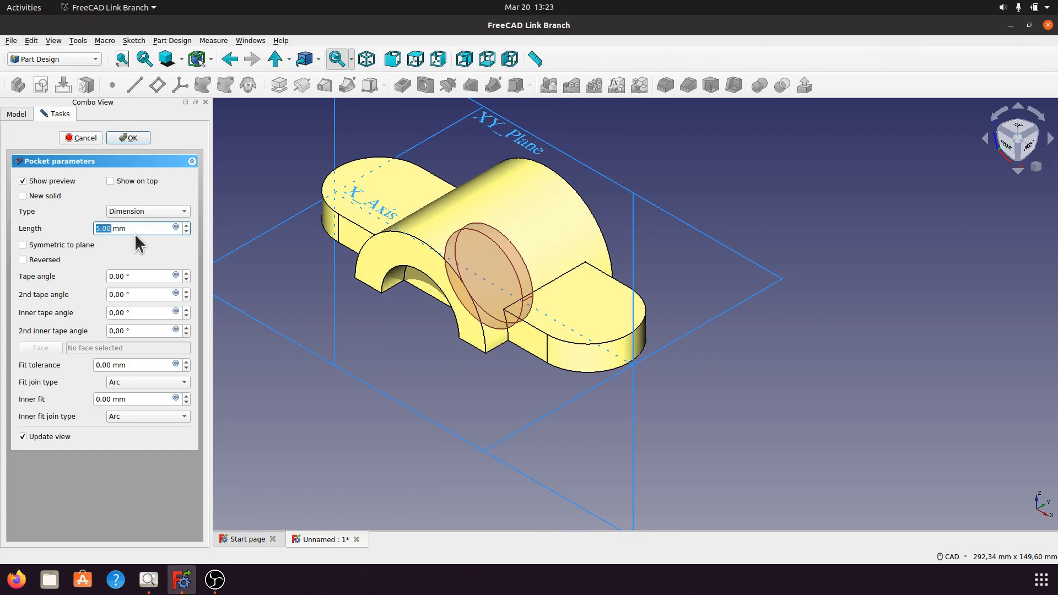
pyautogui.moveTo(128, 228); pyautogui.dragTo(91, 230)
pyautogui.click(22, 245)
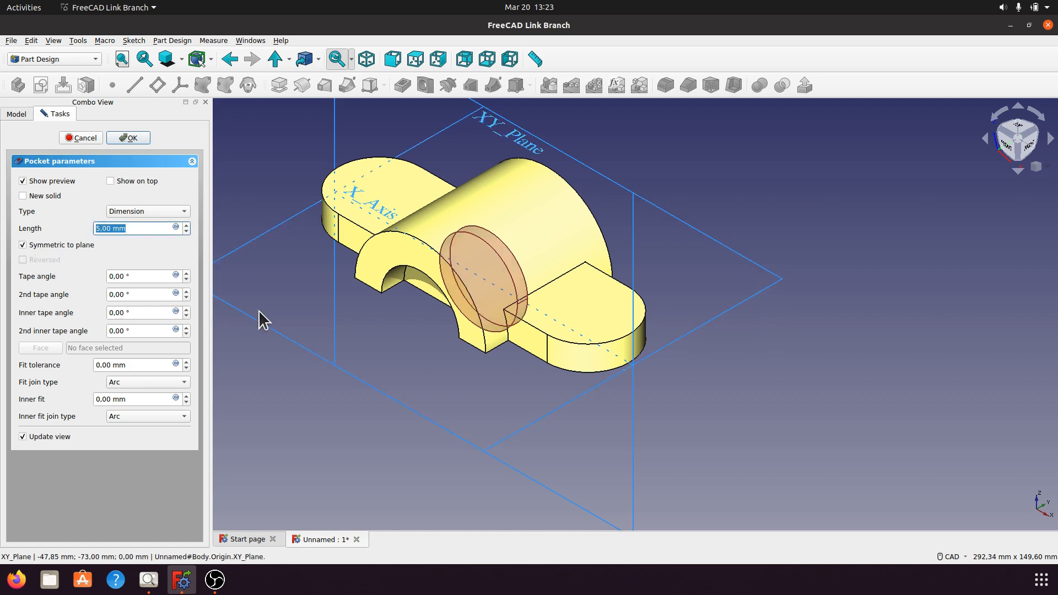
pyautogui.write('40')
pyautogui.click(676, 392)
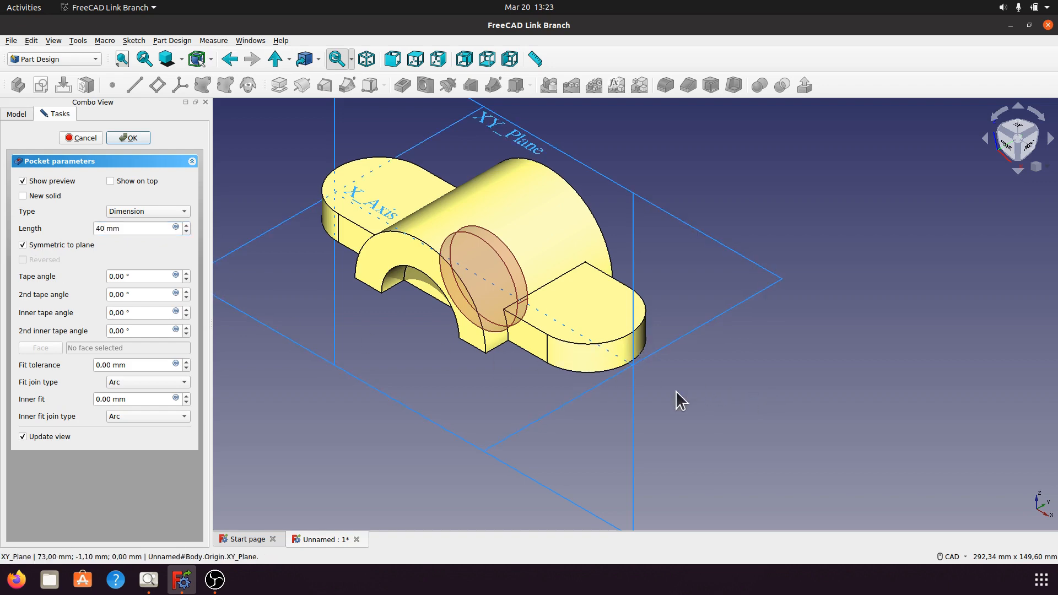
pyautogui.moveTo(759, 367); pyautogui.dragTo(747, 377, button='middle')
pyautogui.moveTo(684, 278); pyautogui.dragTo(750, 358, button='middle')
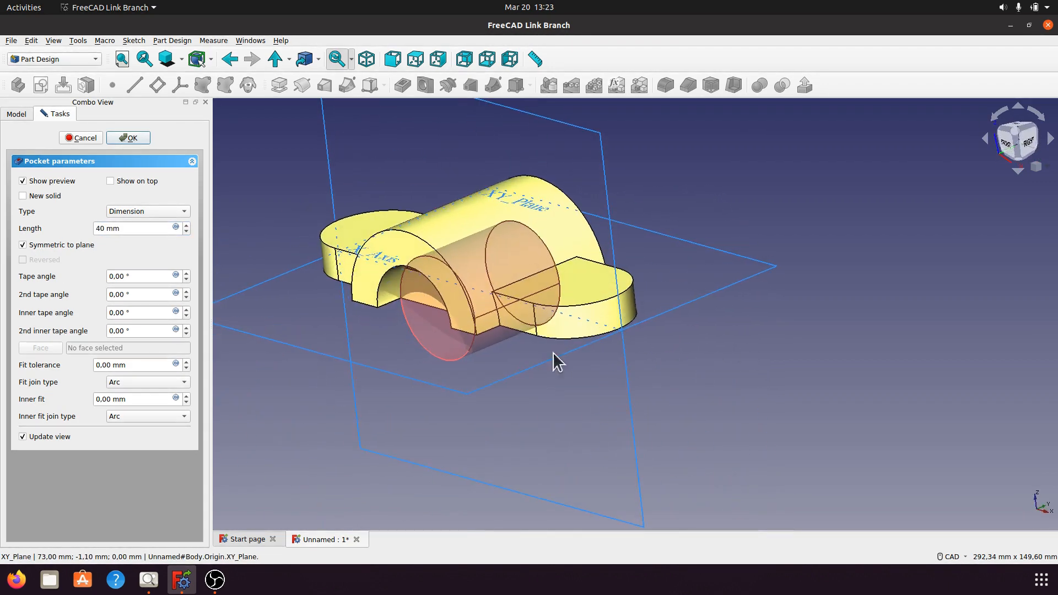
pyautogui.click(140, 140)
pyautogui.moveTo(440, 371); pyautogui.dragTo(548, 233, button='middle')
pyautogui.moveTo(529, 276); pyautogui.dragTo(633, 274, button='middle')
pyautogui.moveTo(685, 168); pyautogui.dragTo(595, 247, button='middle')
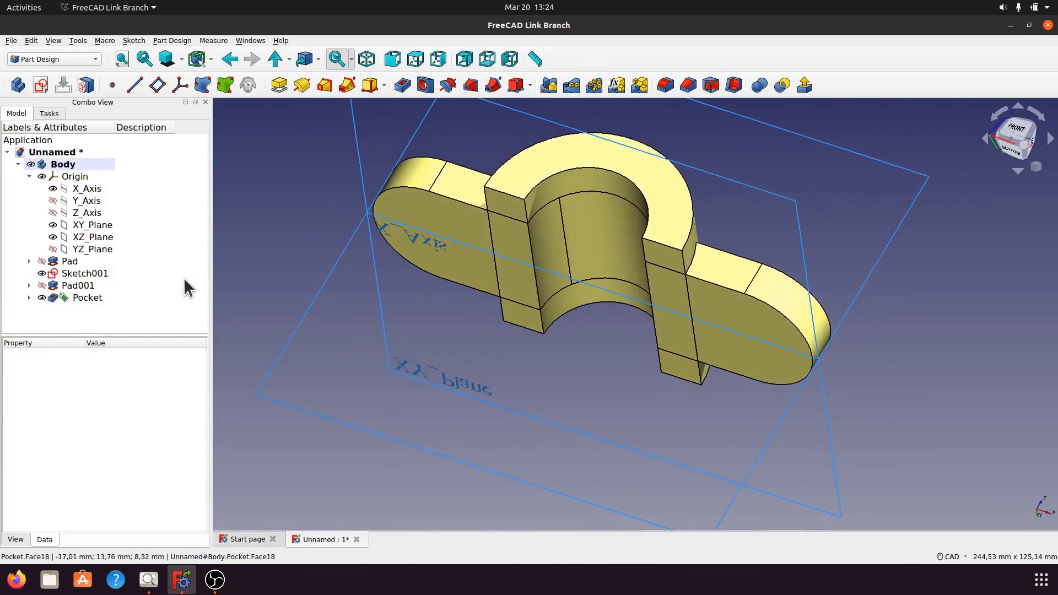
# Set the Refine property of the arch pocket to true and collapse the body's origin in the tree.
pyautogui.click(92, 297)
pyautogui.scroll(-3, 207, 411)
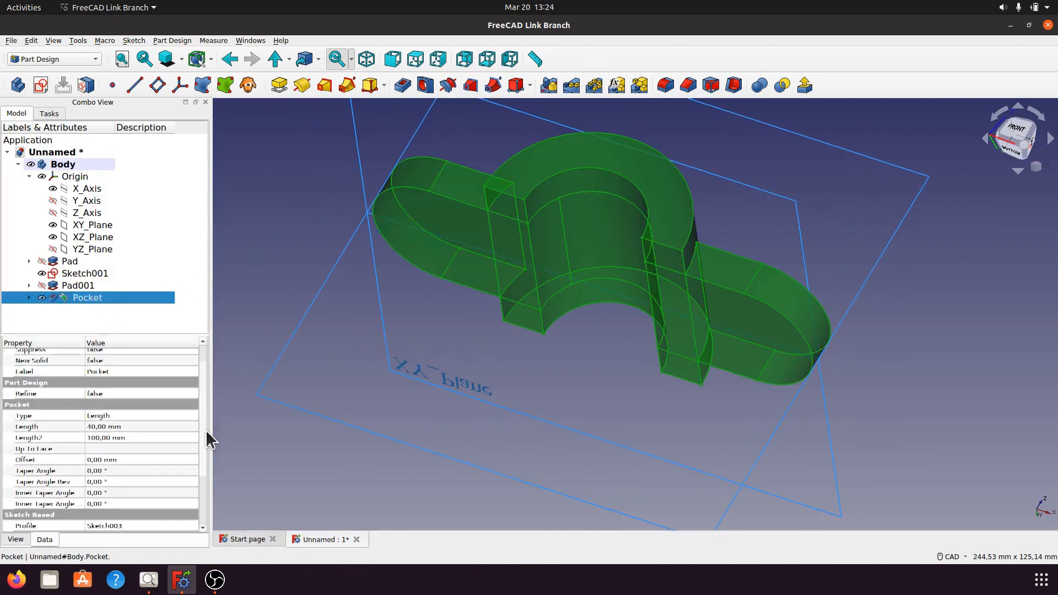
pyautogui.scroll(1, 209, 467)
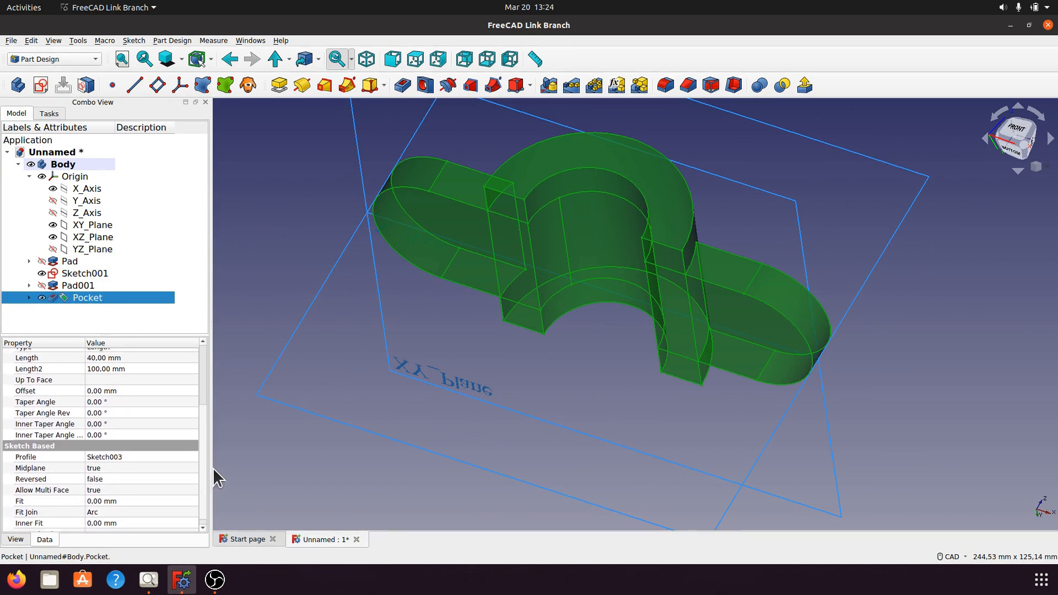
pyautogui.scroll(-1, 210, 463)
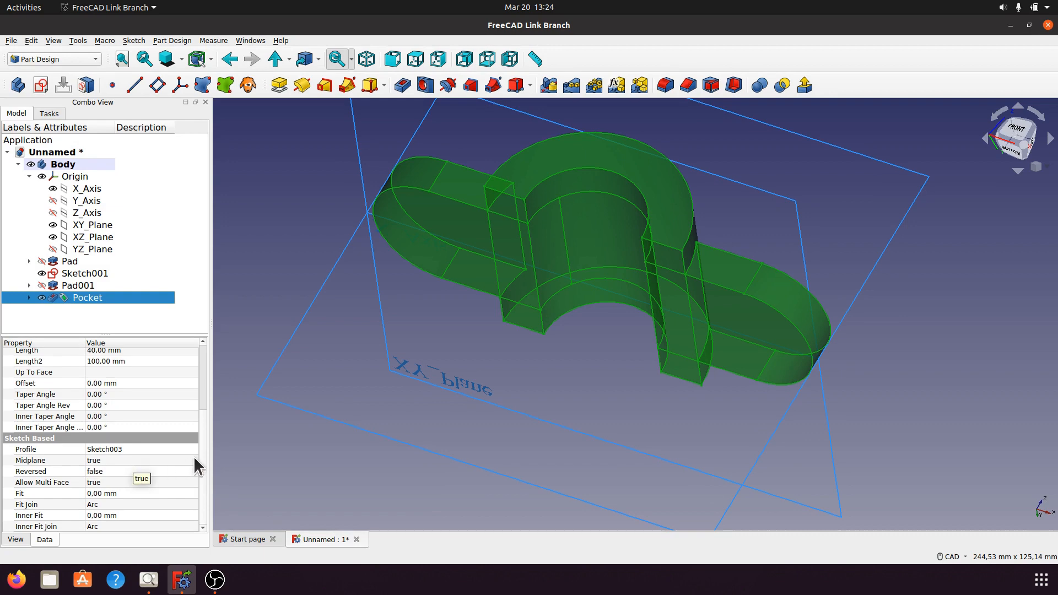
pyautogui.scroll(3, 203, 397)
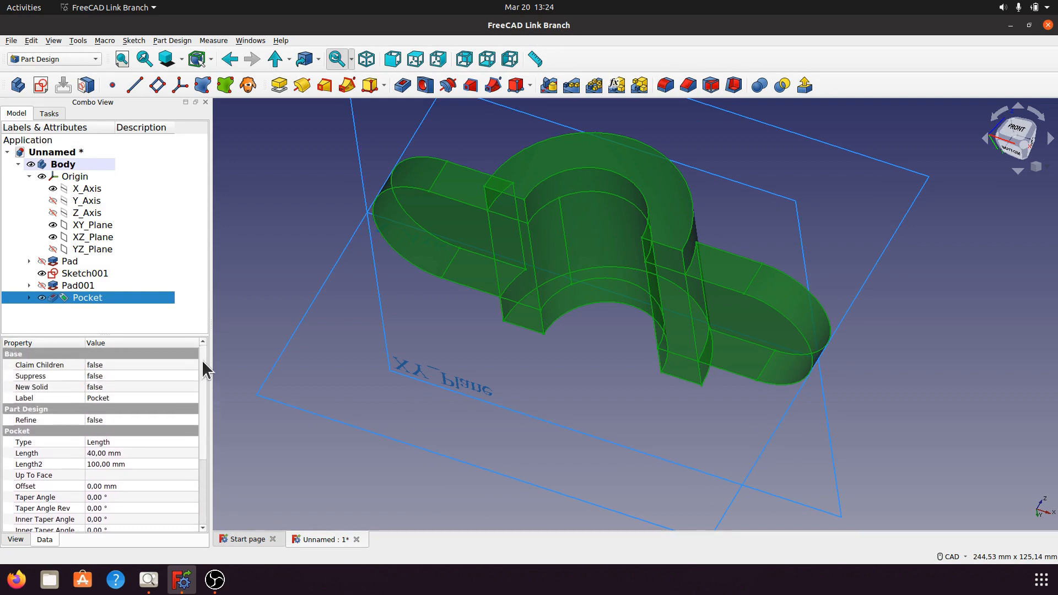
pyautogui.click(190, 422)
pyautogui.click(191, 420)
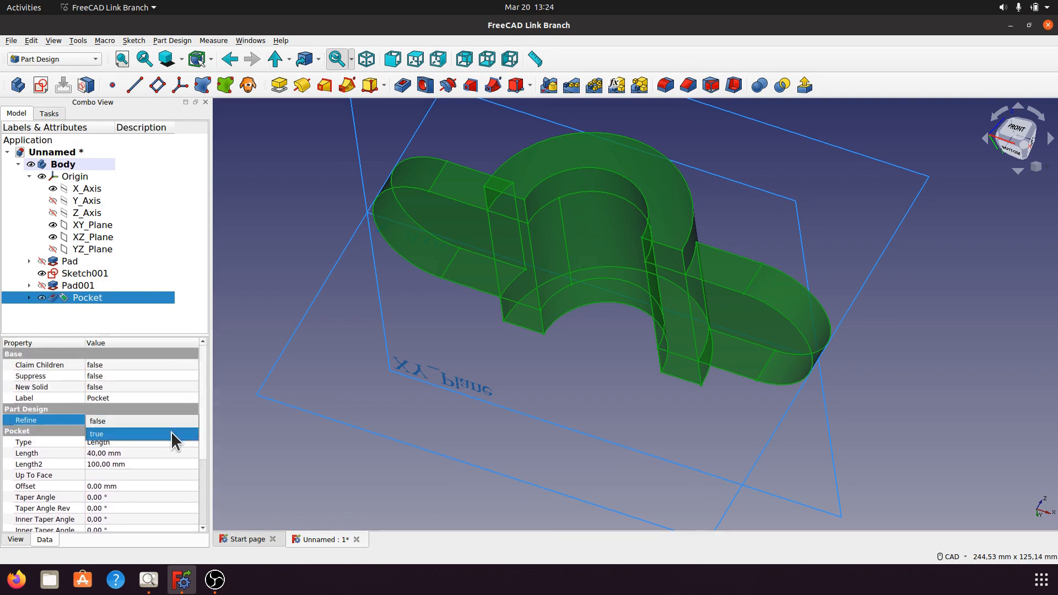
pyautogui.click(171, 431)
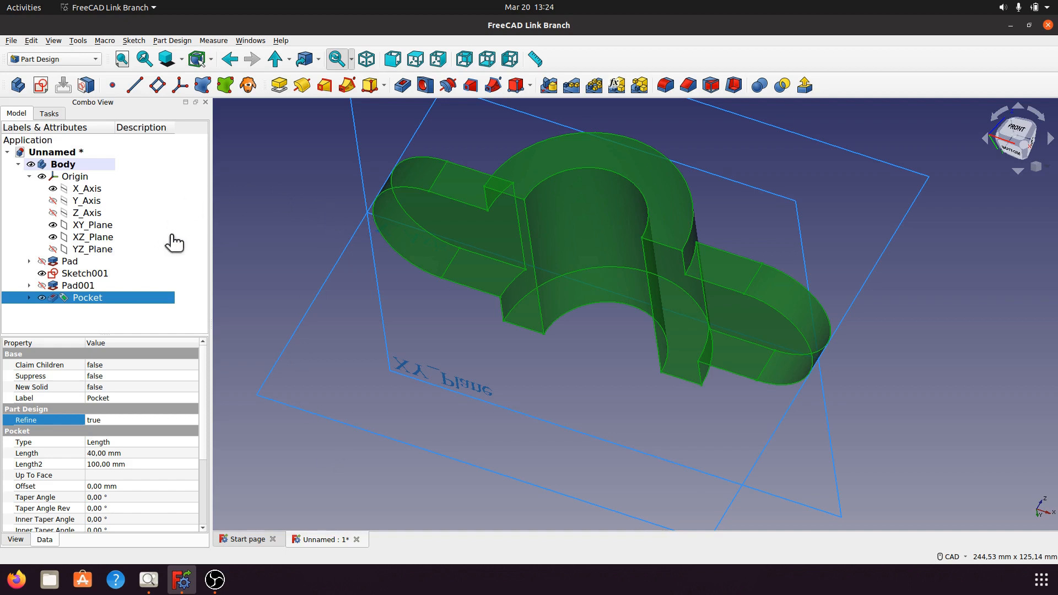
pyautogui.click(29, 177)
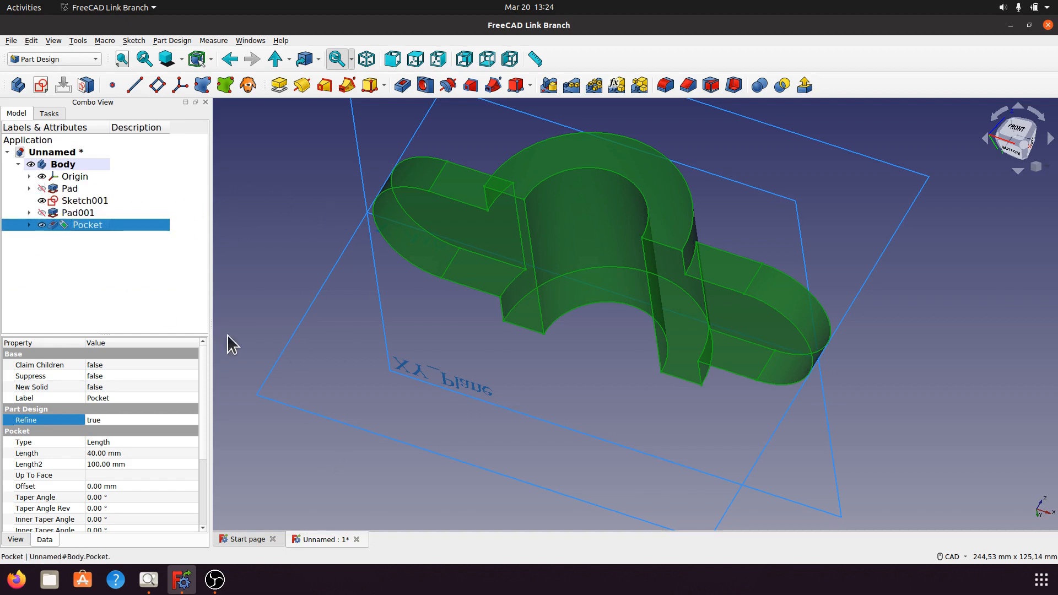
pyautogui.click(611, 382)
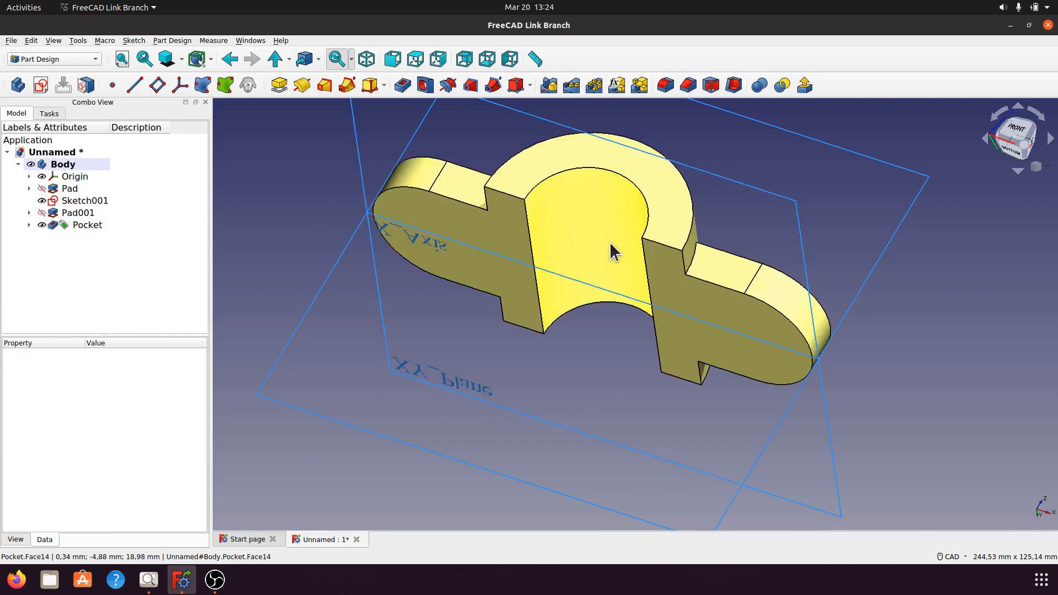
# Examine the refined bracket from below, the side and above, and return to the isometric view.
pyautogui.moveTo(593, 306); pyautogui.dragTo(452, 352, button='middle')
pyautogui.moveTo(594, 318); pyautogui.dragTo(629, 373, button='middle')
pyautogui.moveTo(540, 325); pyautogui.dragTo(646, 385, button='middle')
pyautogui.scroll(3, 629, 369)
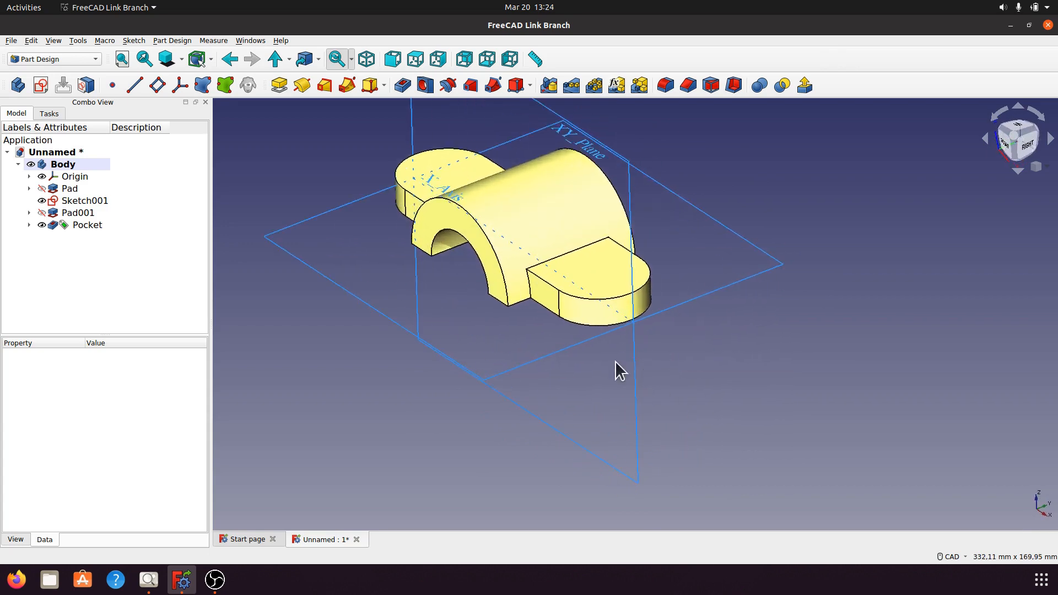
pyautogui.moveTo(559, 354); pyautogui.dragTo(548, 272, button='middle')
pyautogui.click(365, 66)
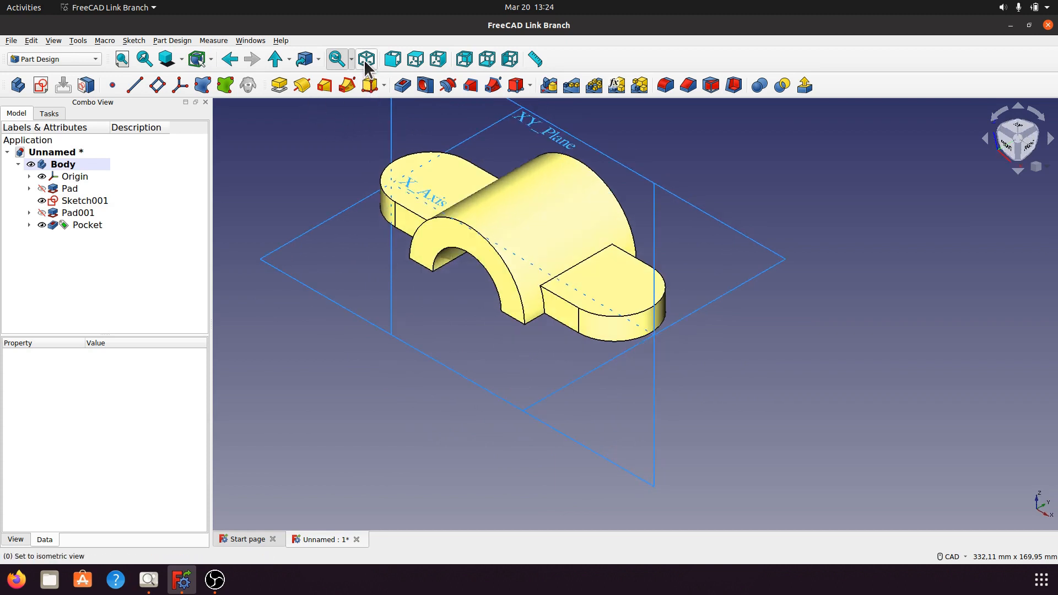
pyautogui.scroll(-3, 789, 330)
pyautogui.scroll(2, 789, 331)
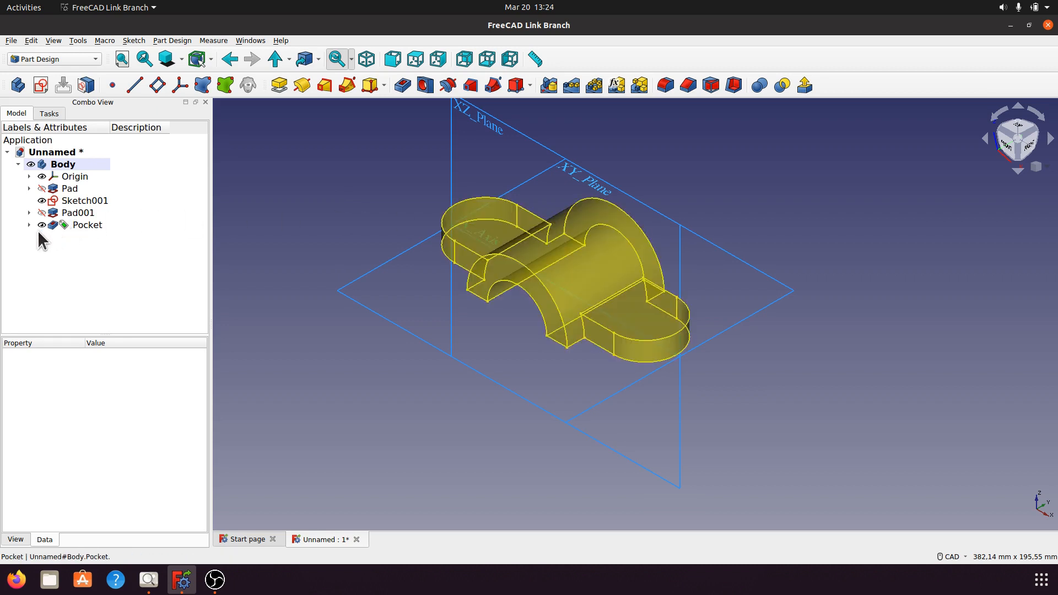
# Open the slot-shaped flange sketch under Pad001 for editing and consult the a004.png drawing for the end-hole diameter.
pyautogui.click(30, 214)
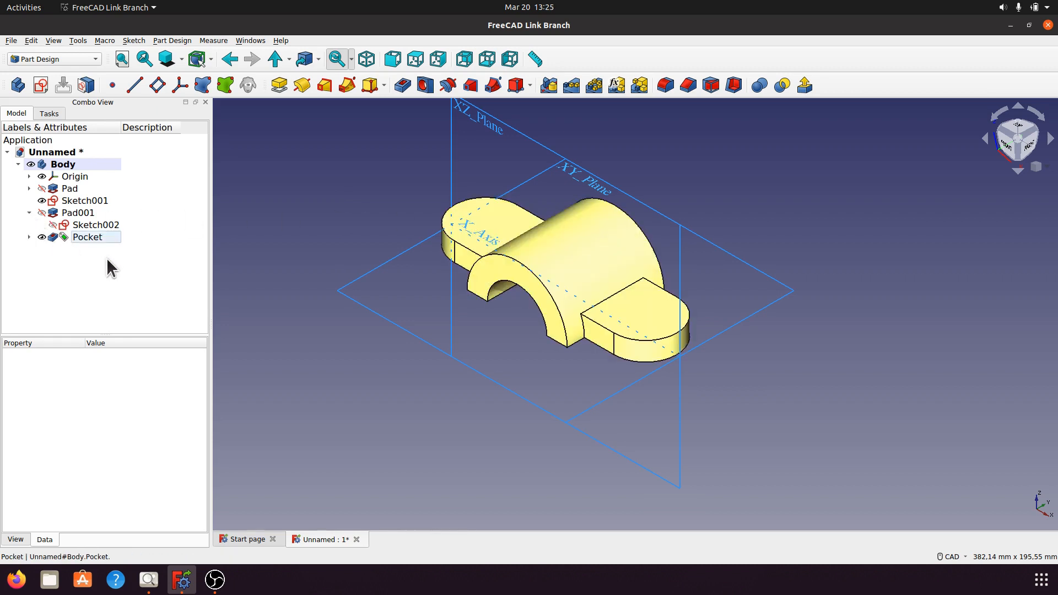
pyautogui.doubleClick(104, 225)
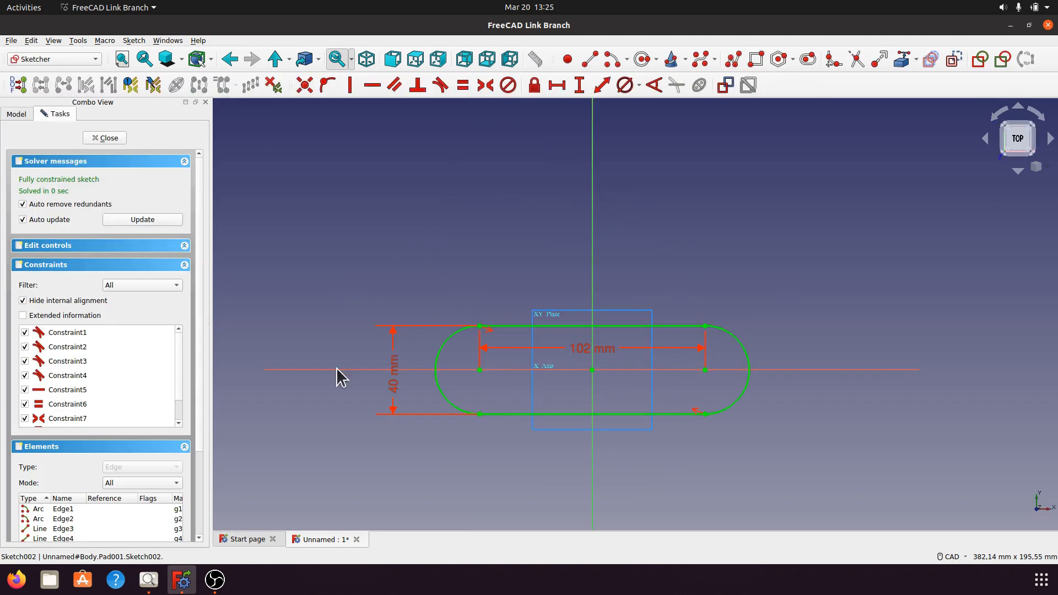
pyautogui.click(148, 579)
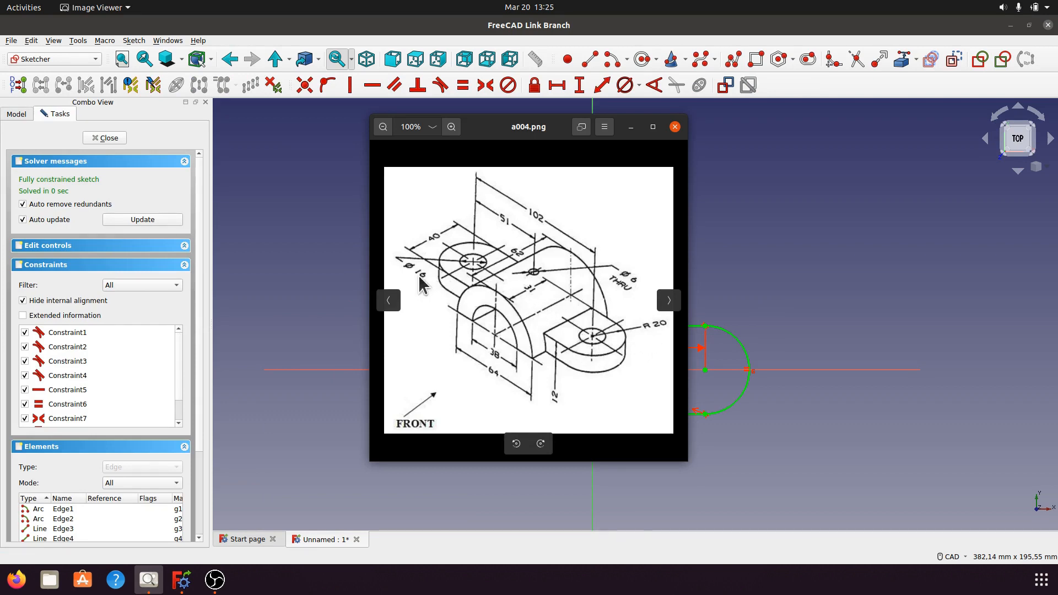
pyautogui.click(631, 128)
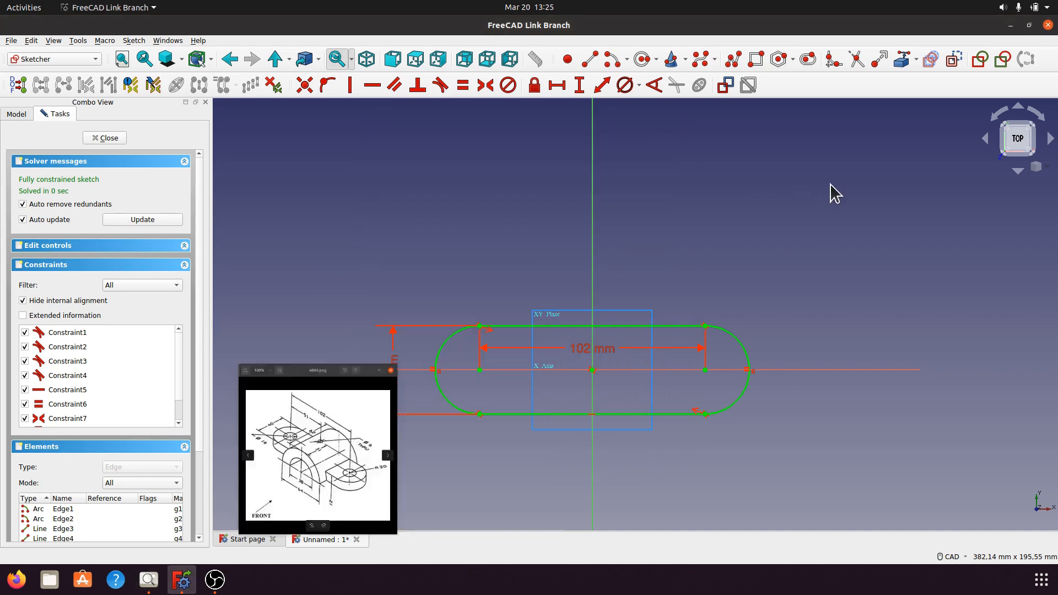
# Sketch a circle about 17 mm in diameter at the arc center of each end of the slot.
pyautogui.click(641, 59)
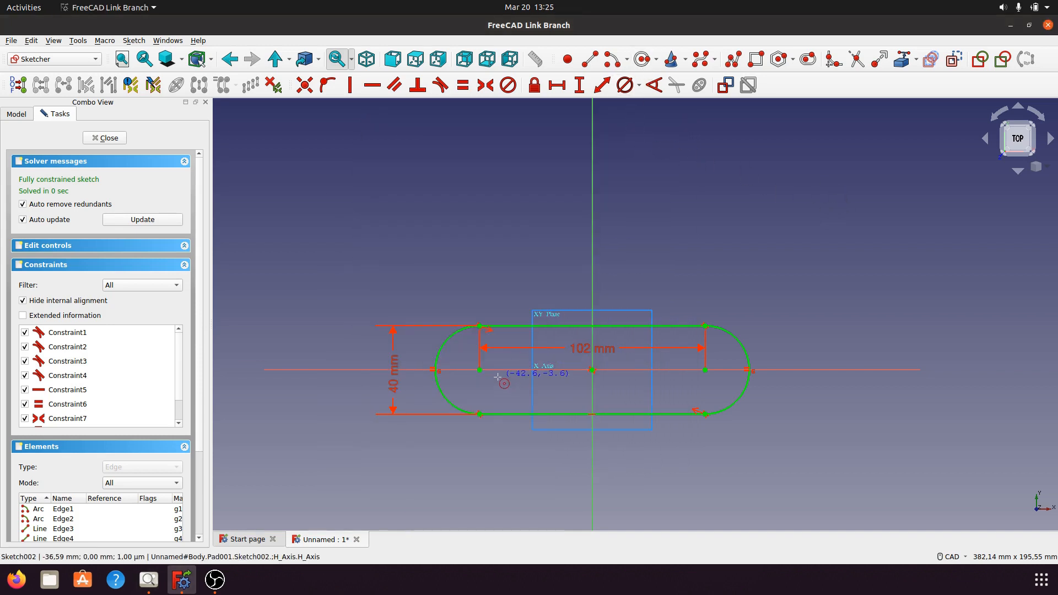
pyautogui.click(480, 369)
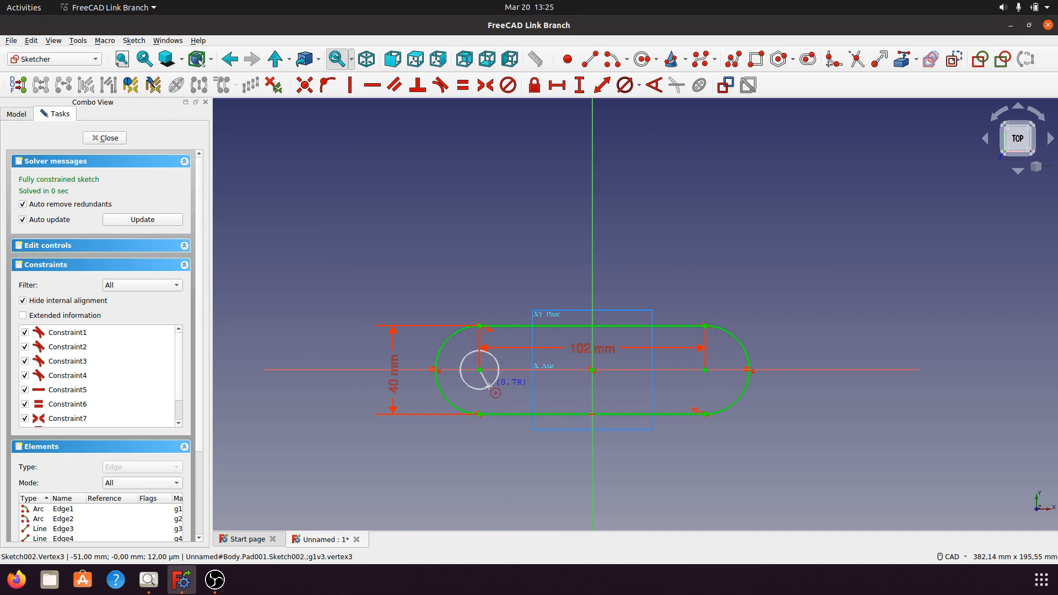
pyautogui.click(486, 388)
pyautogui.click(821, 304)
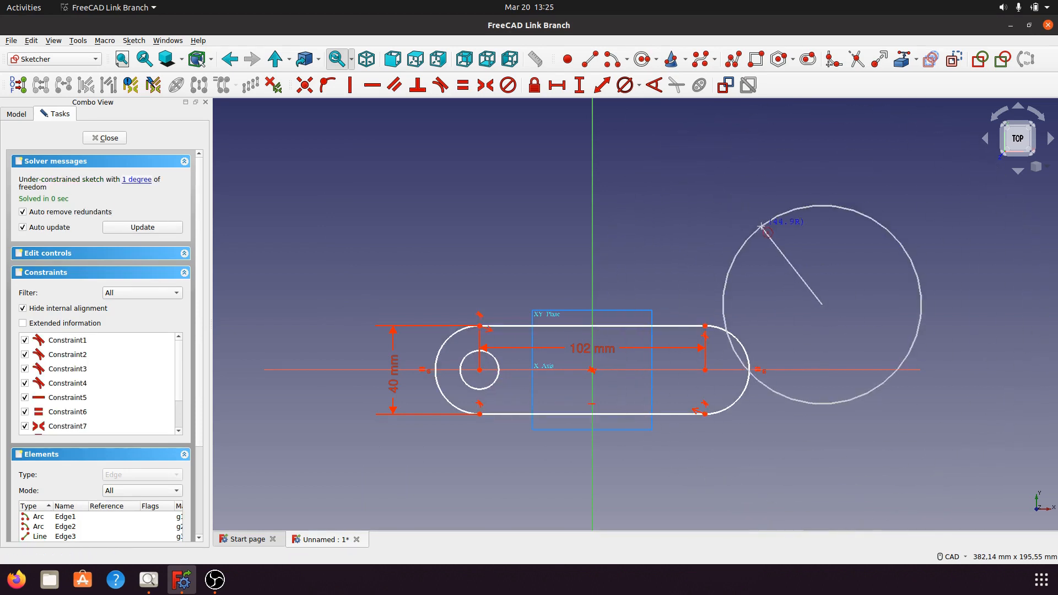
pyautogui.press('Escape')
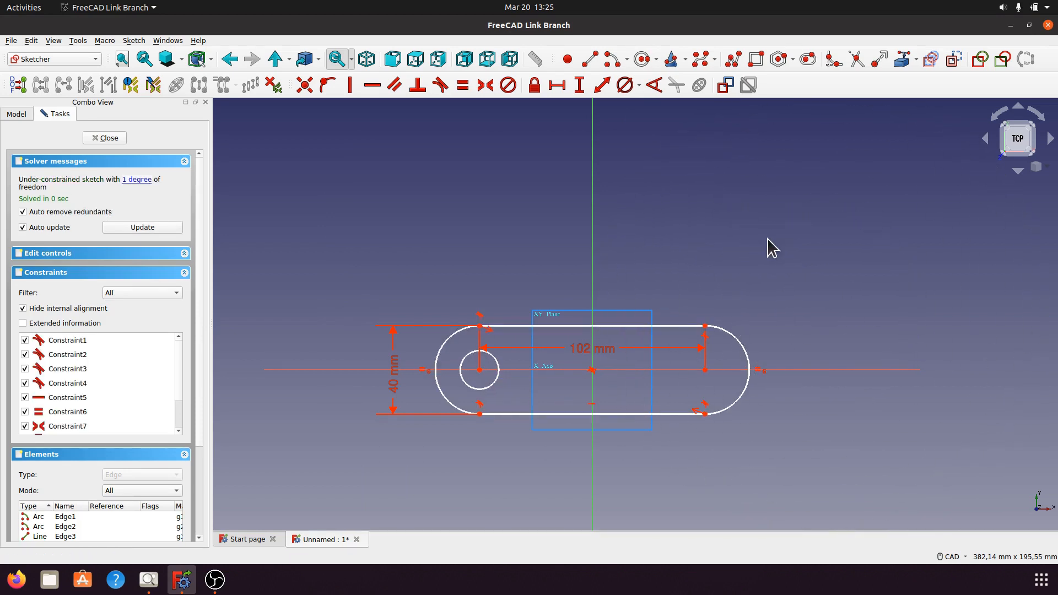
pyautogui.click(642, 59)
pyautogui.click(706, 370)
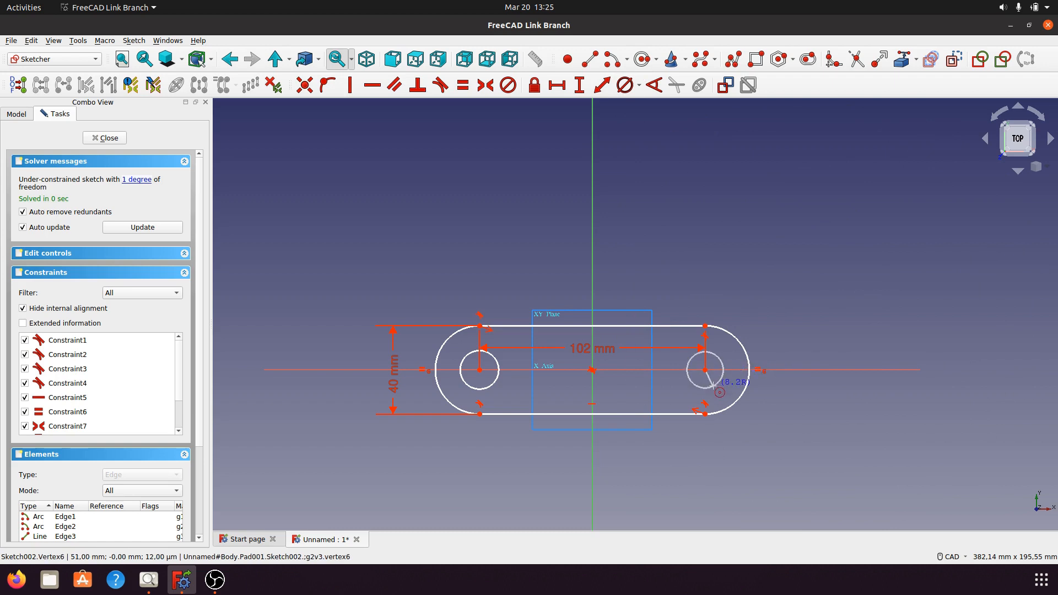
pyautogui.click(715, 387)
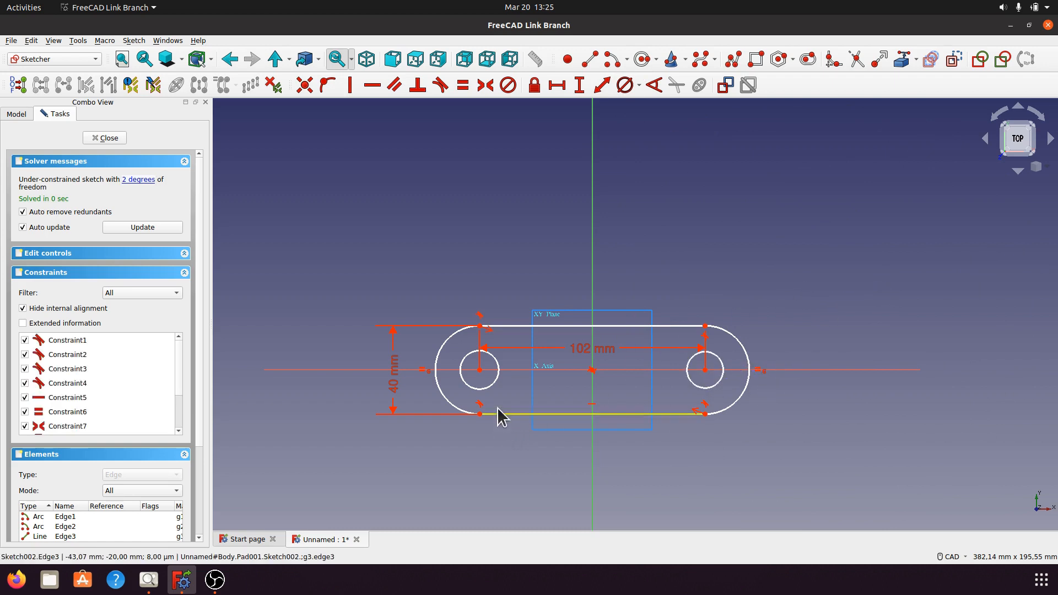
# Constrain both end circles to a shared diameter of 16 mm and close the sketch.
pyautogui.click(493, 384)
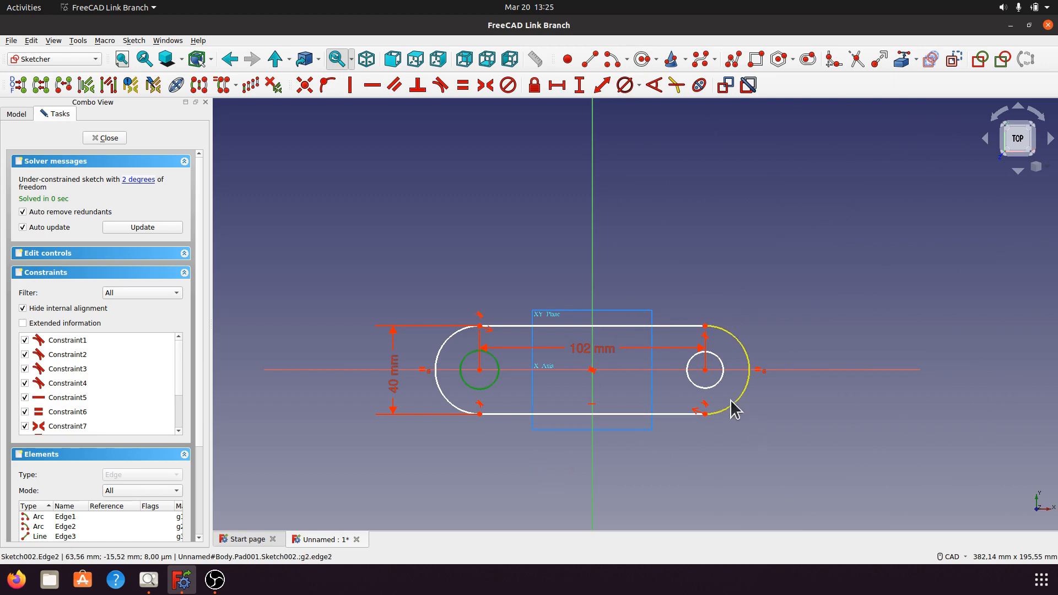
pyautogui.click(717, 384)
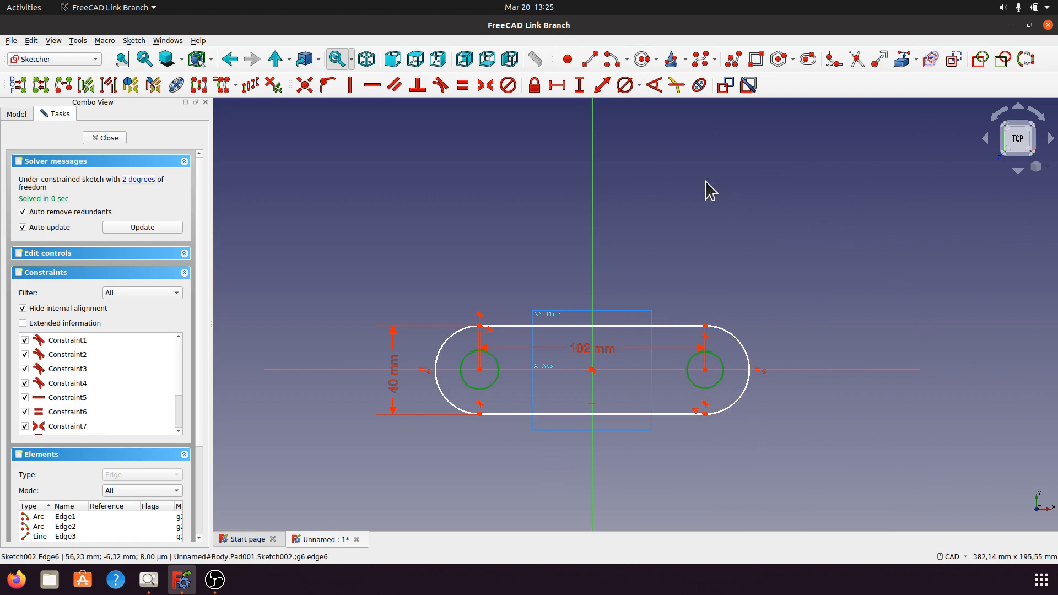
pyautogui.click(639, 86)
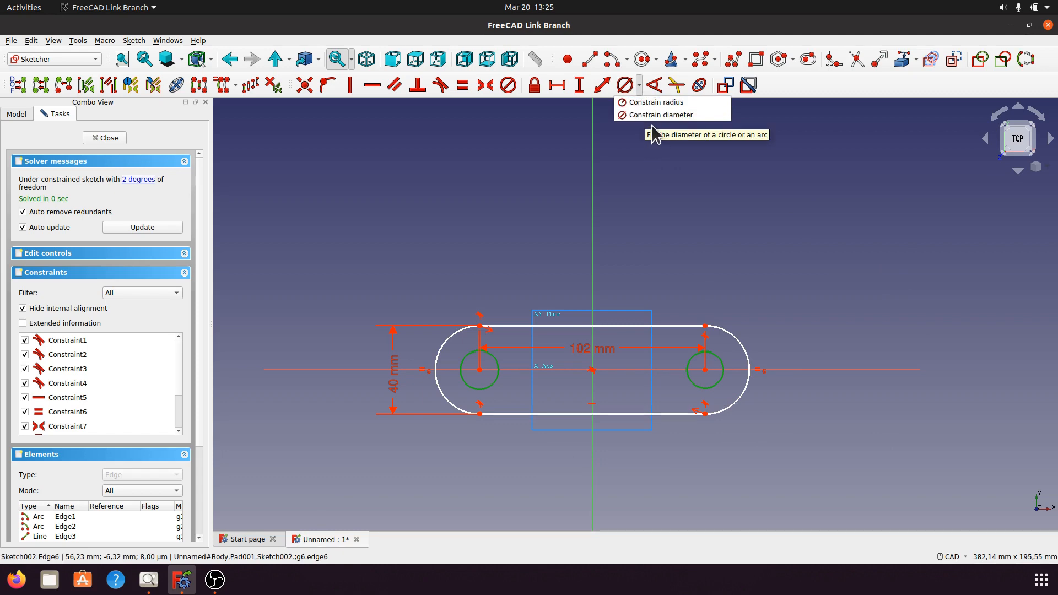
pyautogui.click(656, 115)
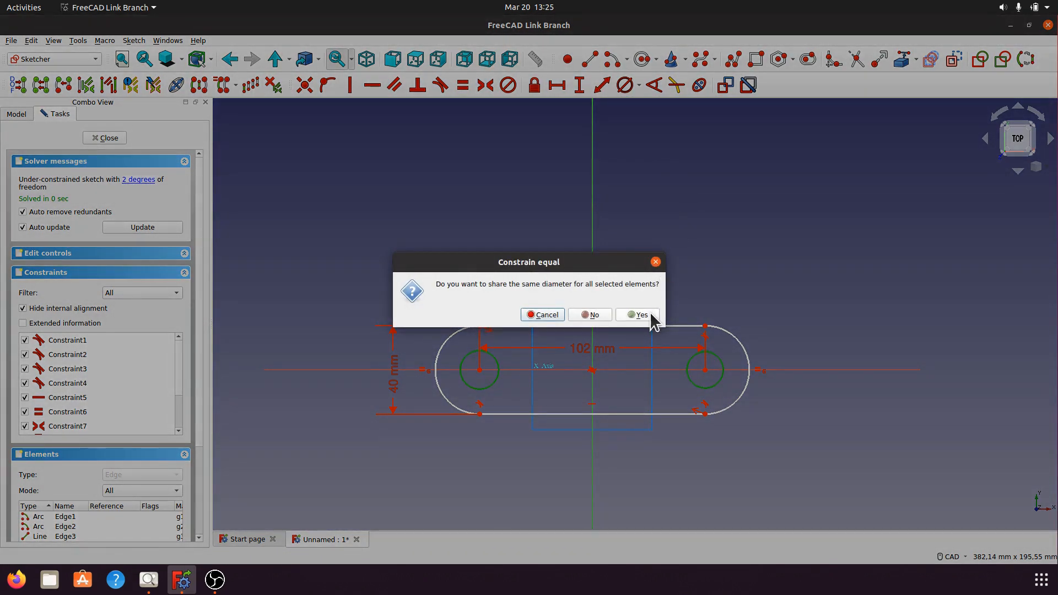
pyautogui.click(640, 315)
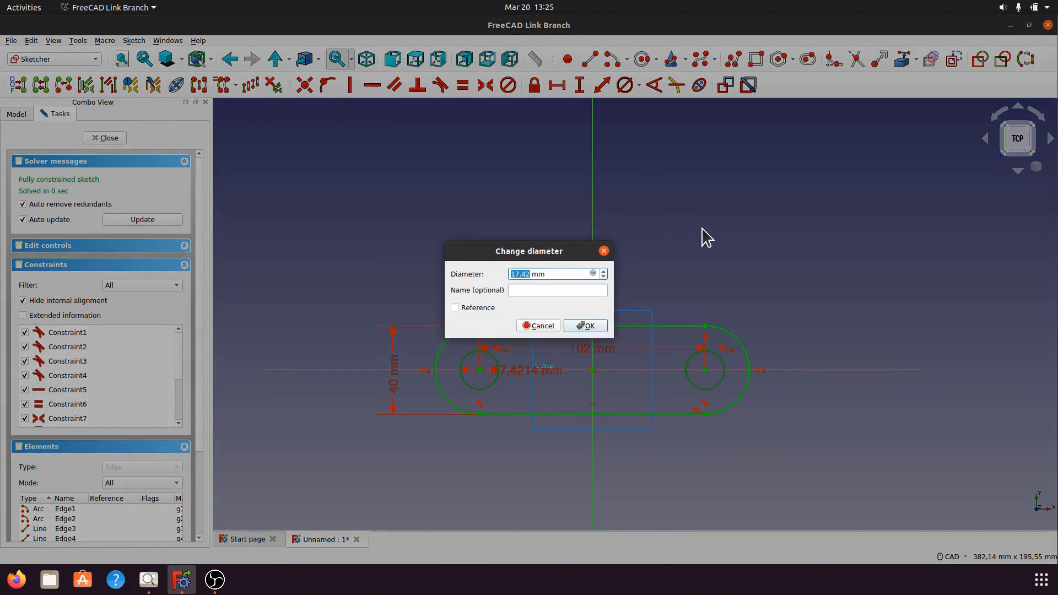
pyautogui.press('Return')
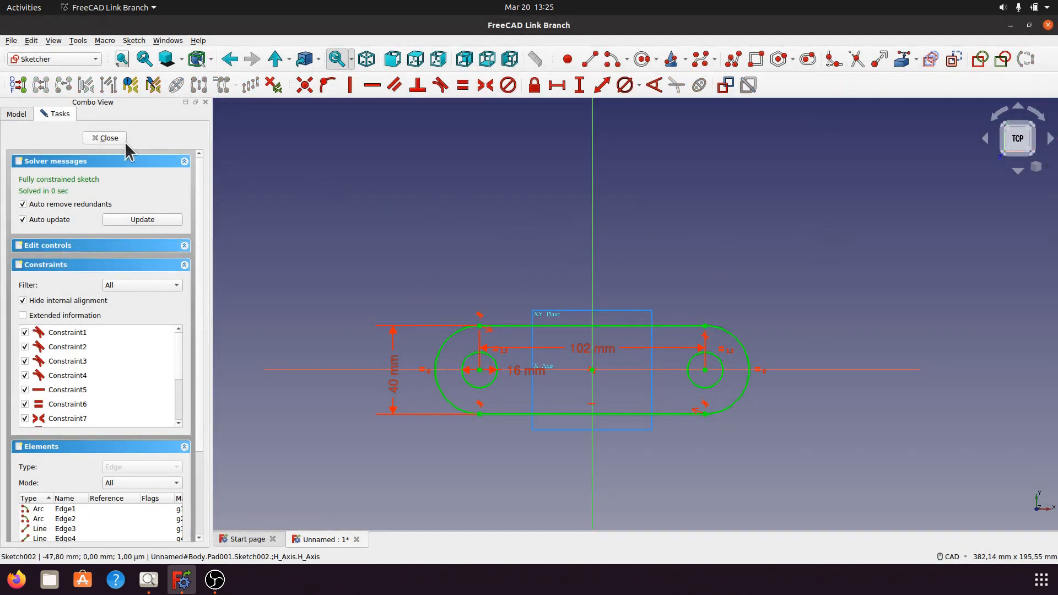
pyautogui.click(108, 138)
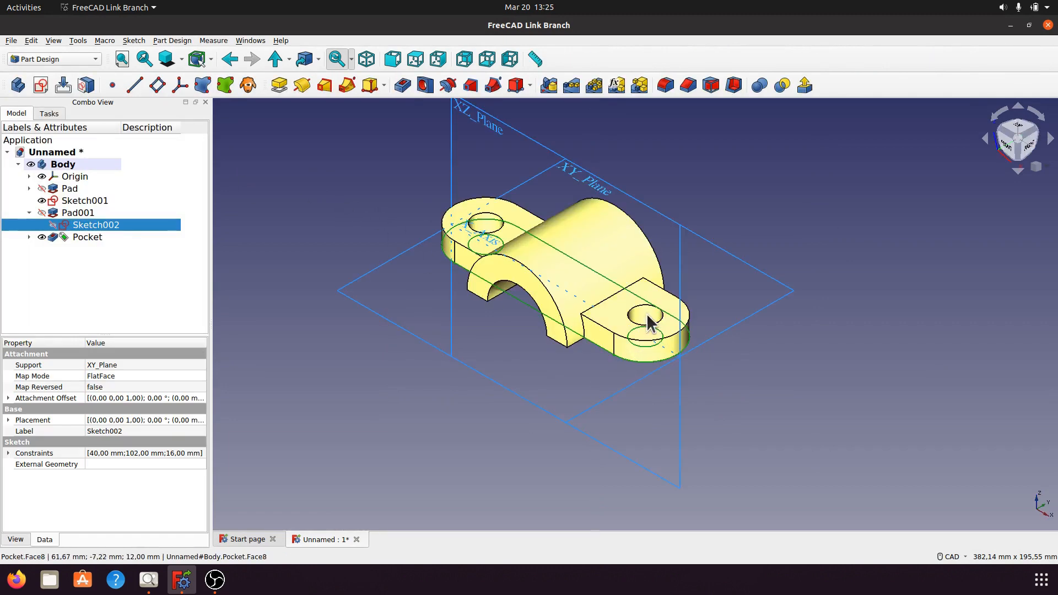
# Consult the a004.png drawing for the diameter and type of the hole in the top of the arch.
pyautogui.click(296, 187)
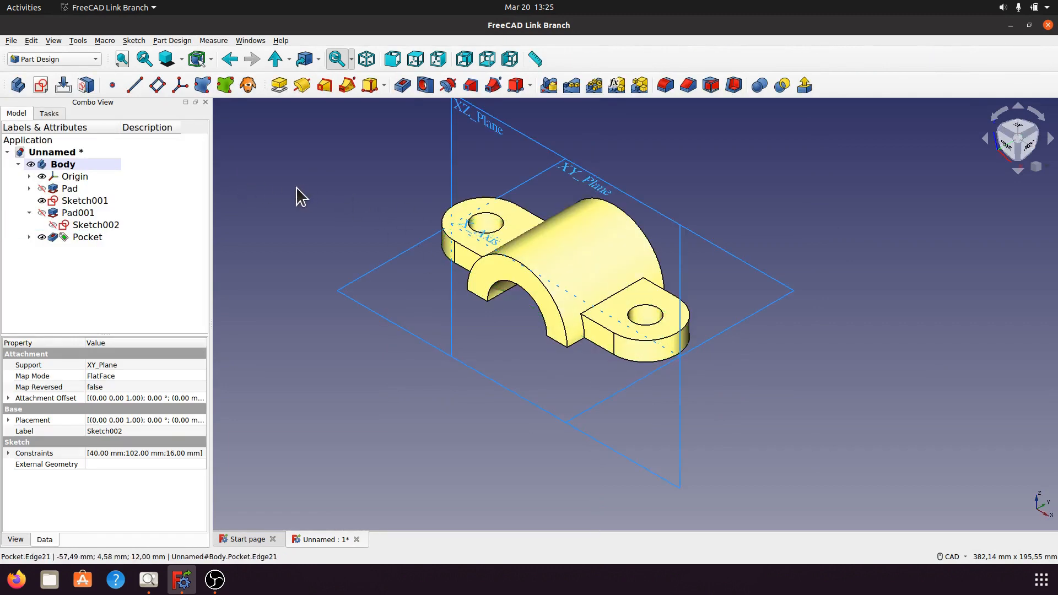
pyautogui.moveTo(551, 366)
pyautogui.mouseDown(button='middle')
pyautogui.moveTo(592, 374)
pyautogui.moveTo(561, 286)
pyautogui.moveTo(600, 220)
pyautogui.moveTo(515, 315)
pyautogui.moveTo(597, 402)
pyautogui.moveTo(561, 380)
pyautogui.moveTo(560, 354)
pyautogui.mouseUp(button='middle')
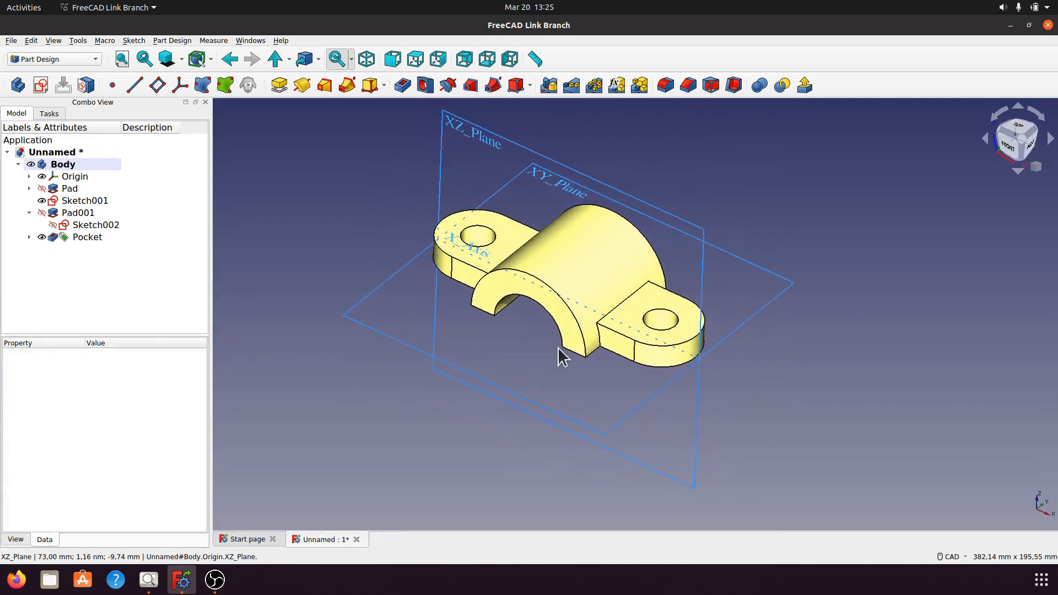
pyautogui.click(365, 59)
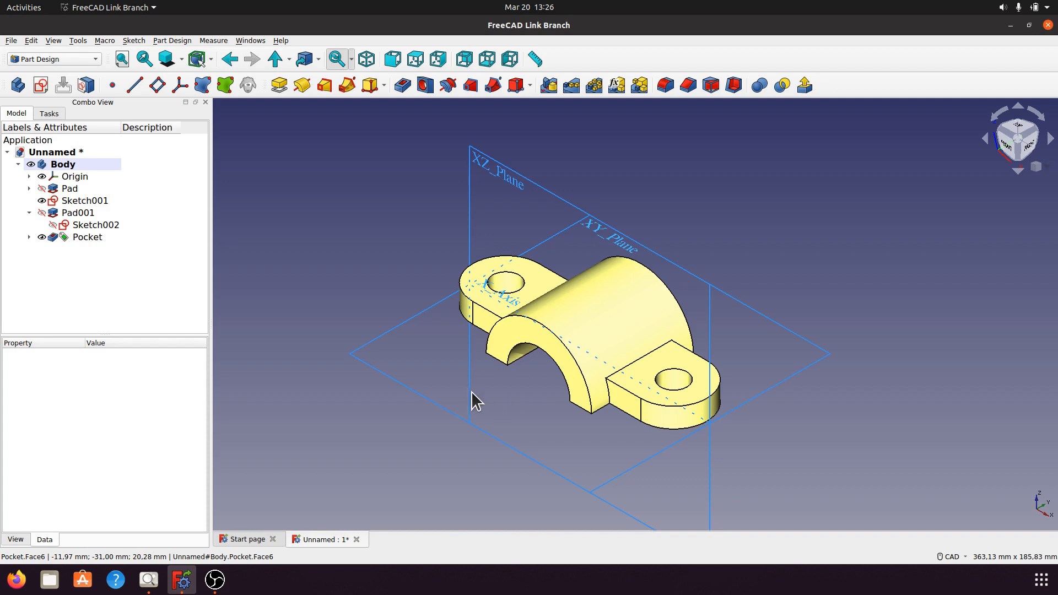
pyautogui.moveTo(422, 427); pyautogui.dragTo(418, 400, button='middle')
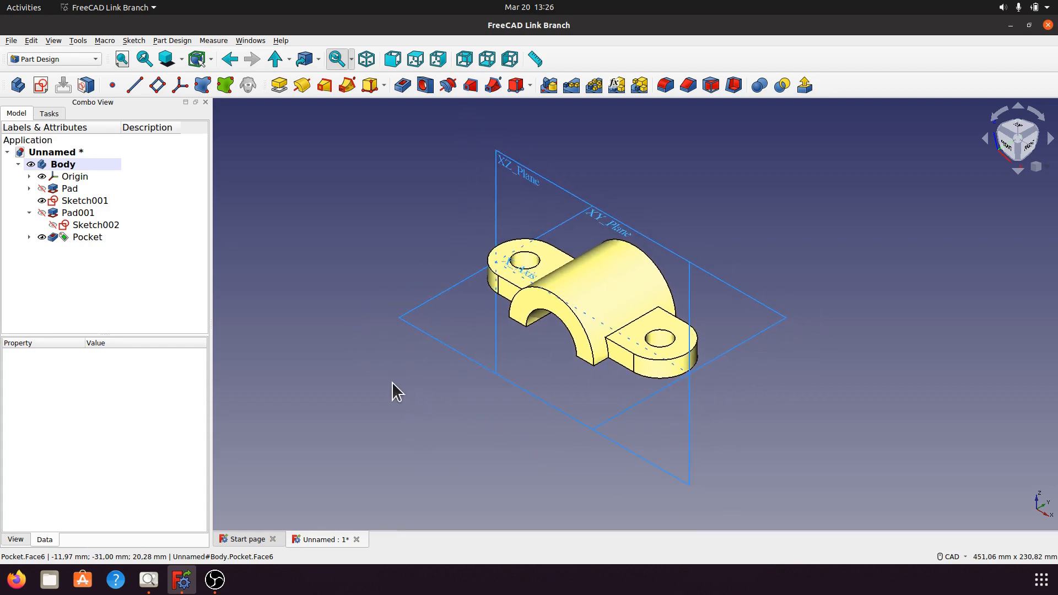
pyautogui.click(149, 579)
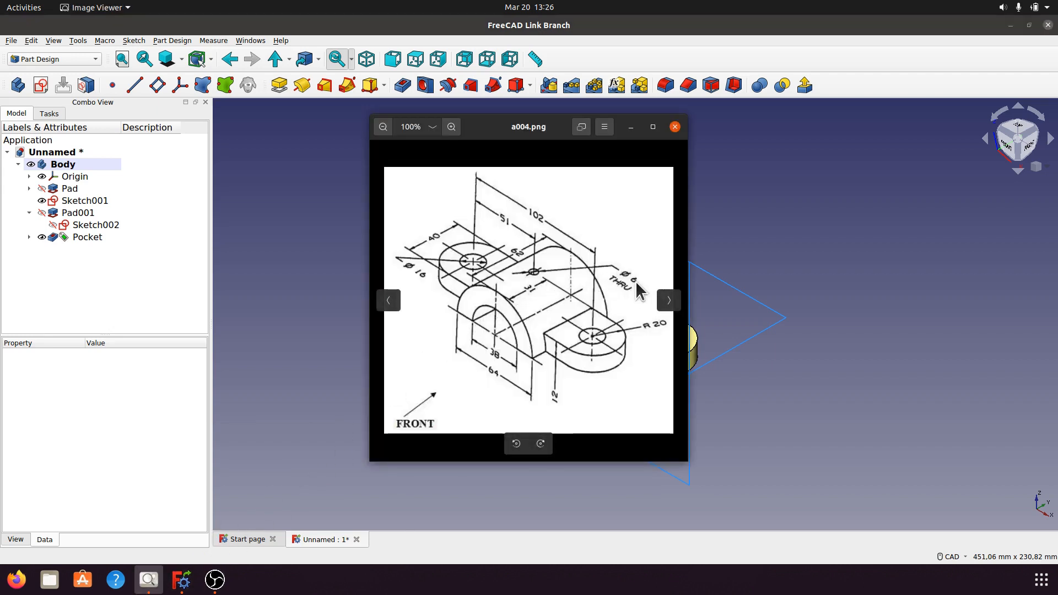
pyautogui.click(631, 127)
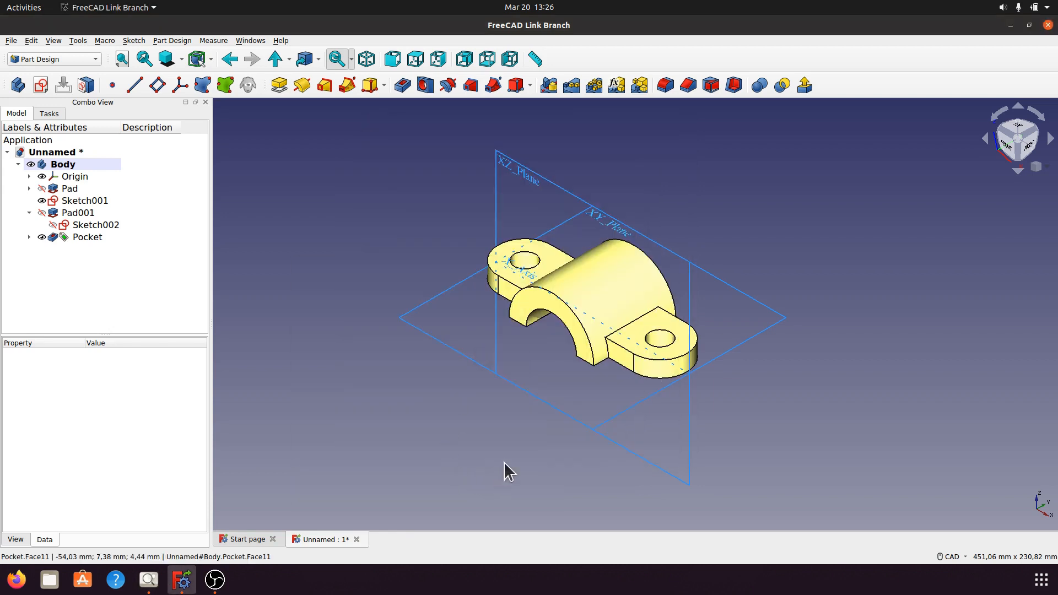
# Start a new sketch on the XY plane and draw a circle about 14 mm in diameter centered on the origin.
pyautogui.click(444, 343)
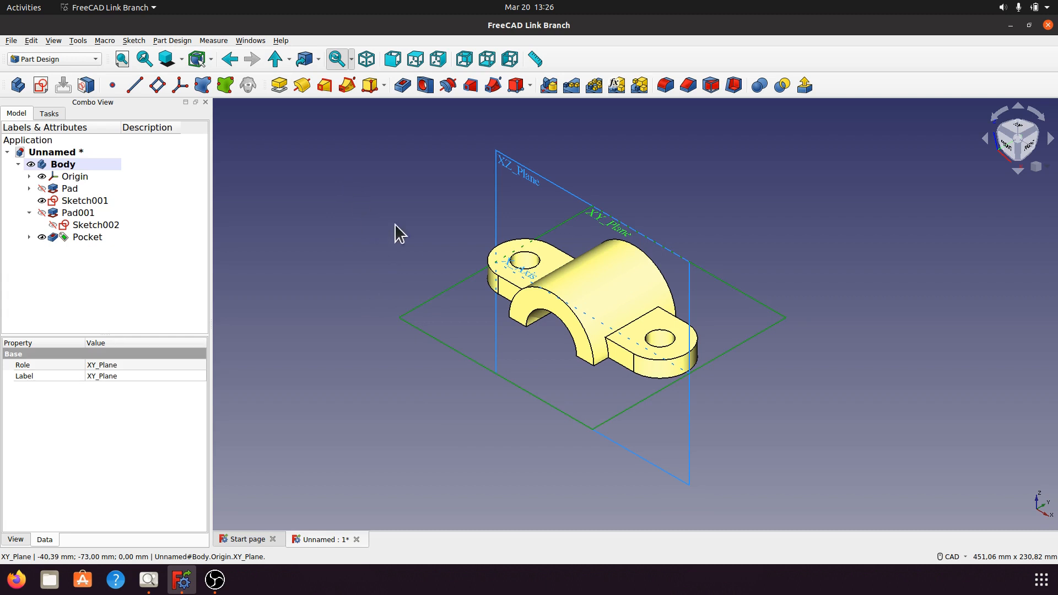
pyautogui.click(41, 84)
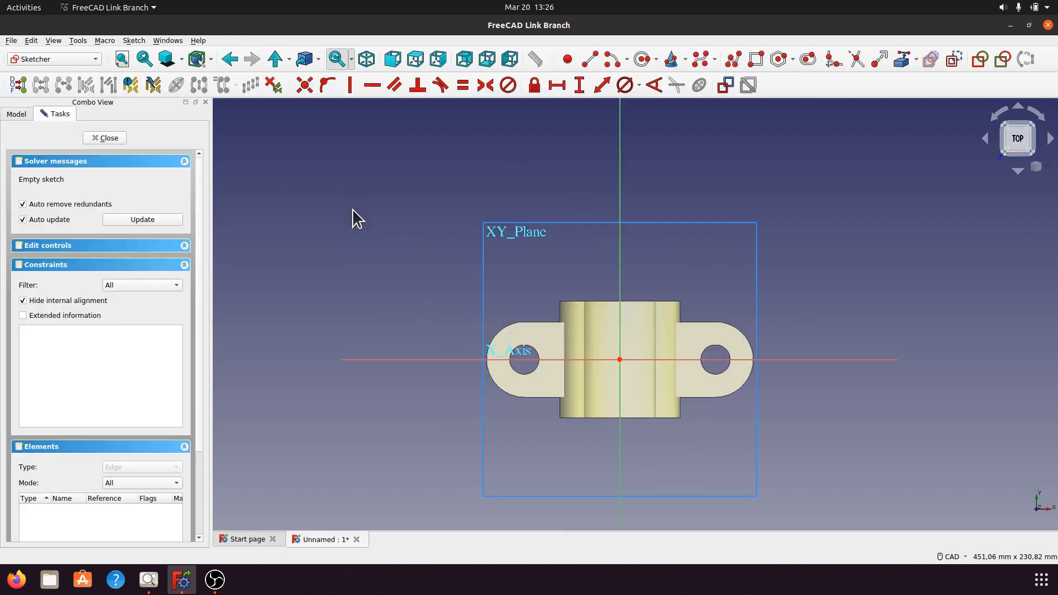
pyautogui.click(644, 61)
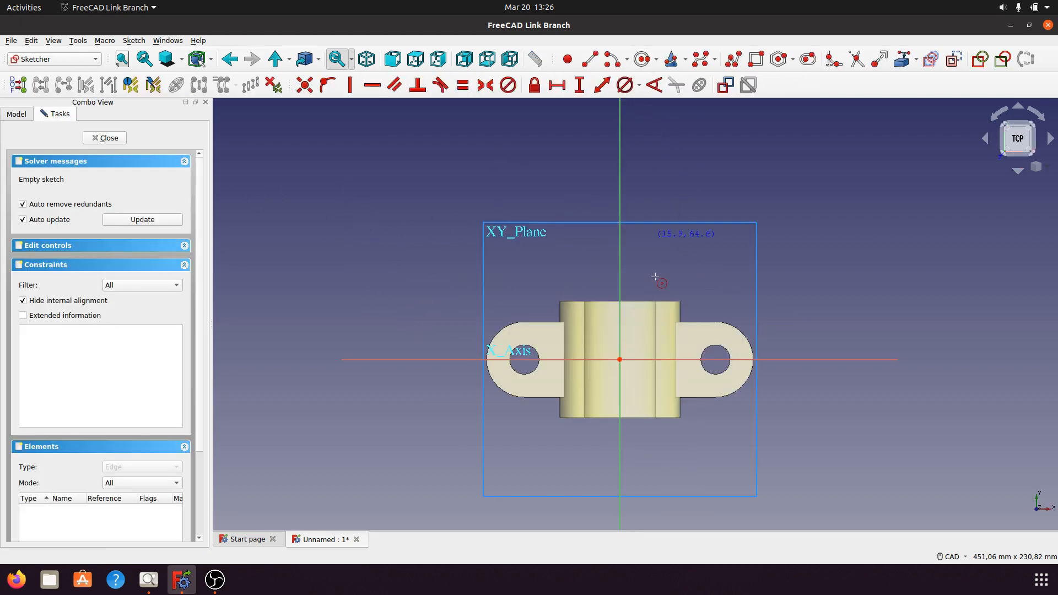
pyautogui.click(630, 369)
pyautogui.click(634, 360)
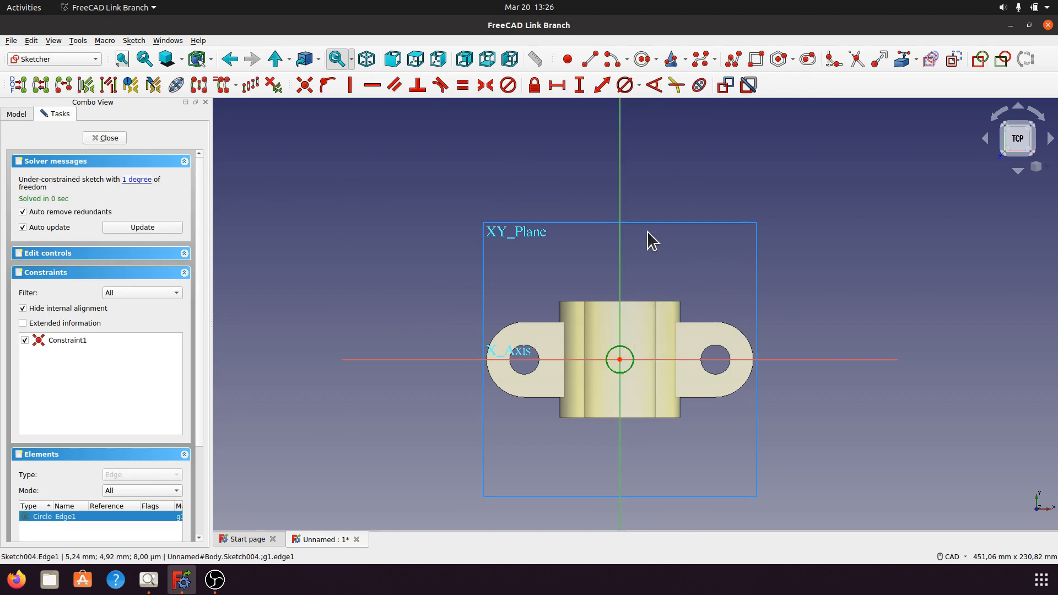
# Constrain the center circle's diameter to 6 mm.
pyautogui.click(639, 85)
pyautogui.click(656, 114)
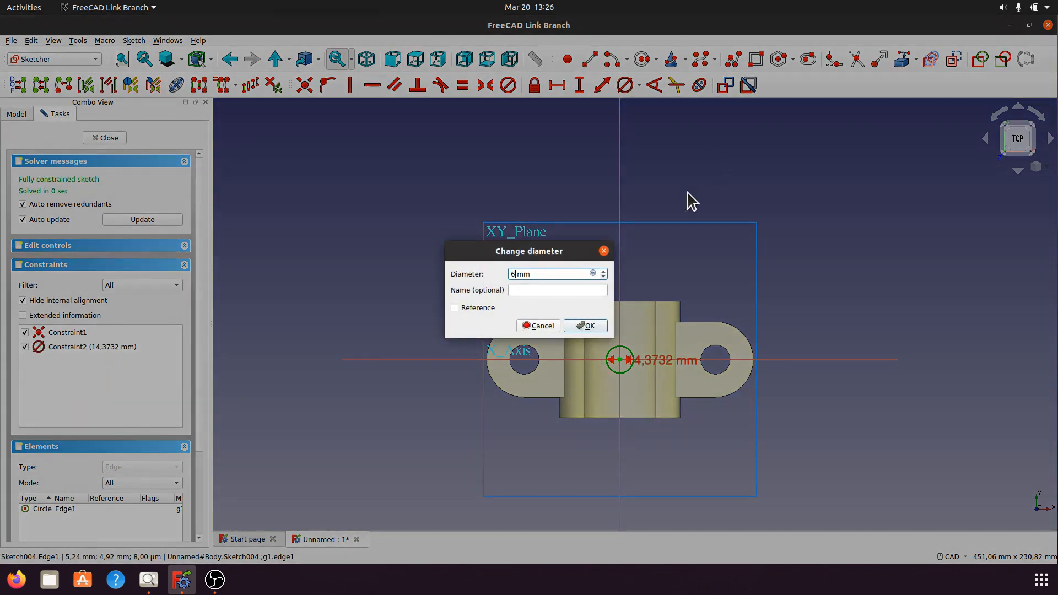
pyautogui.click(603, 331)
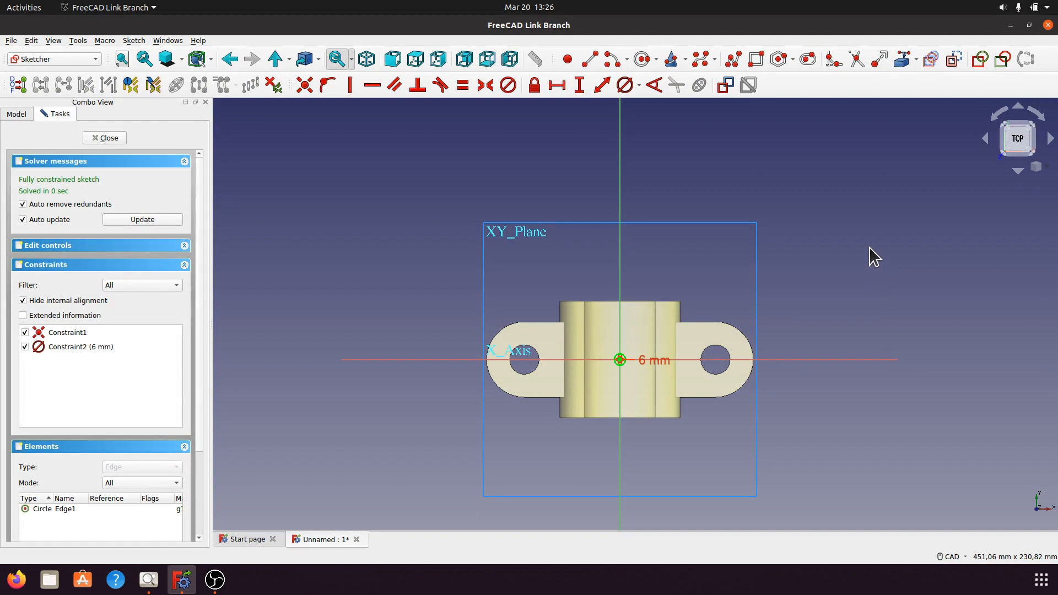
# Reposition the diameter dimension label diagonally beside the small circle and close the sketch.
pyautogui.moveTo(705, 422); pyautogui.dragTo(707, 409, button='middle')
pyautogui.scroll(6, 707, 408)
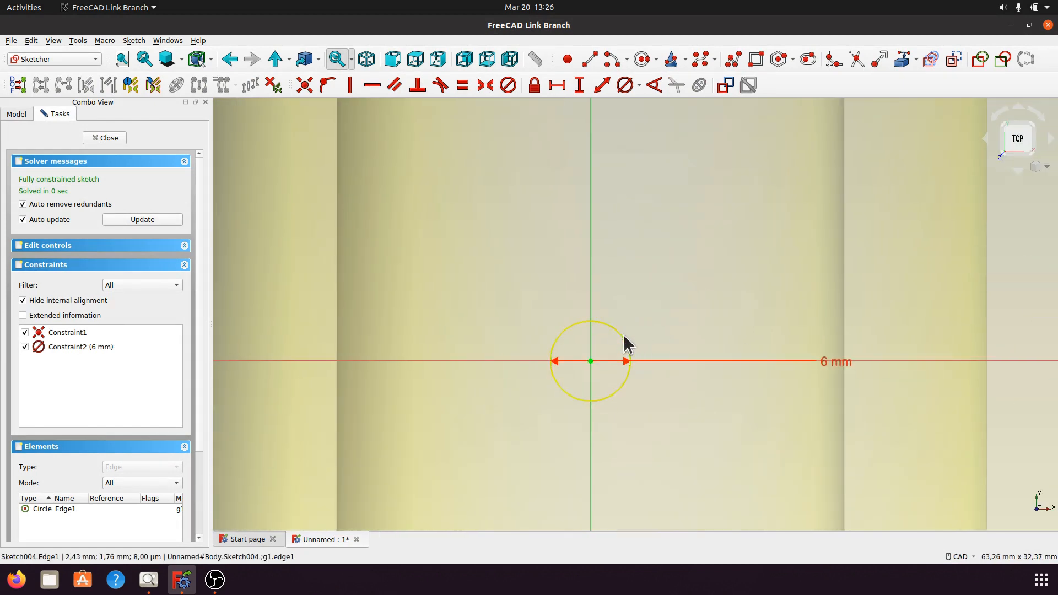
pyautogui.moveTo(679, 325); pyautogui.dragTo(709, 248, button='middle')
pyautogui.scroll(-2, 753, 322)
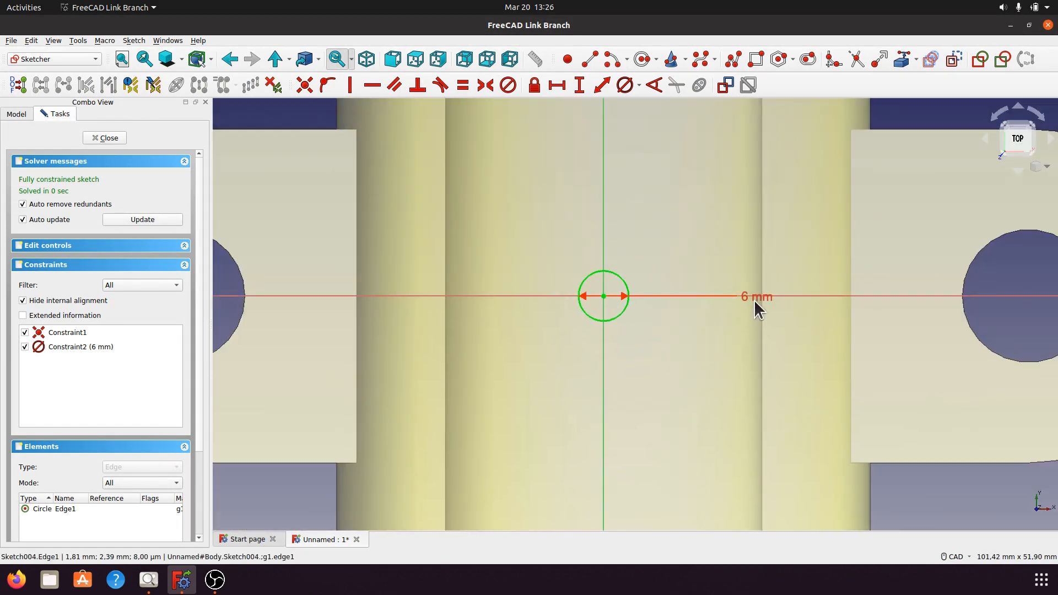
pyautogui.moveTo(754, 300); pyautogui.dragTo(689, 366)
pyautogui.scroll(-5, 686, 325)
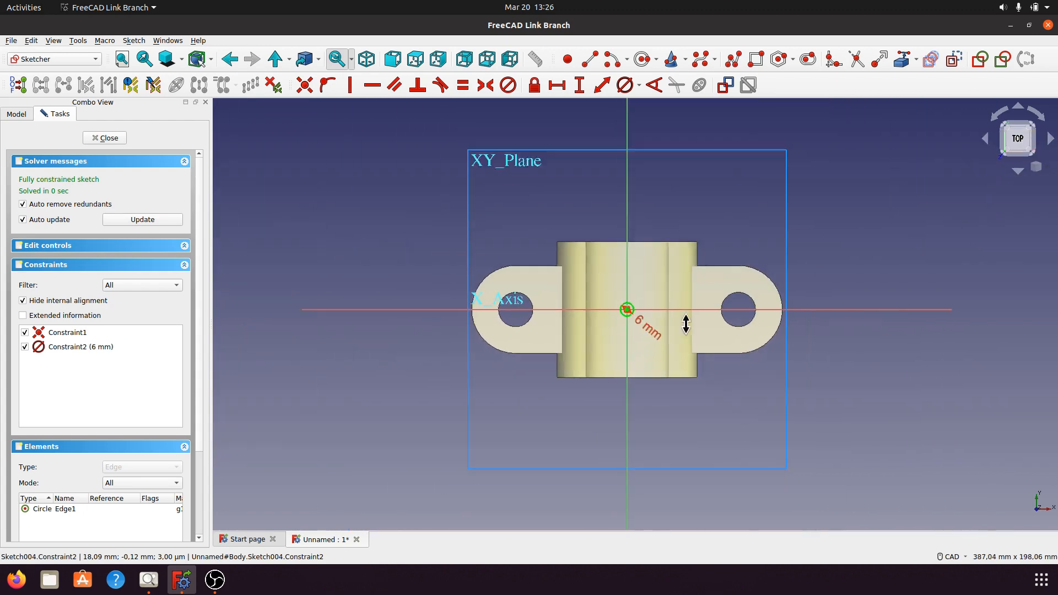
pyautogui.scroll(-1, 686, 324)
pyautogui.click(107, 138)
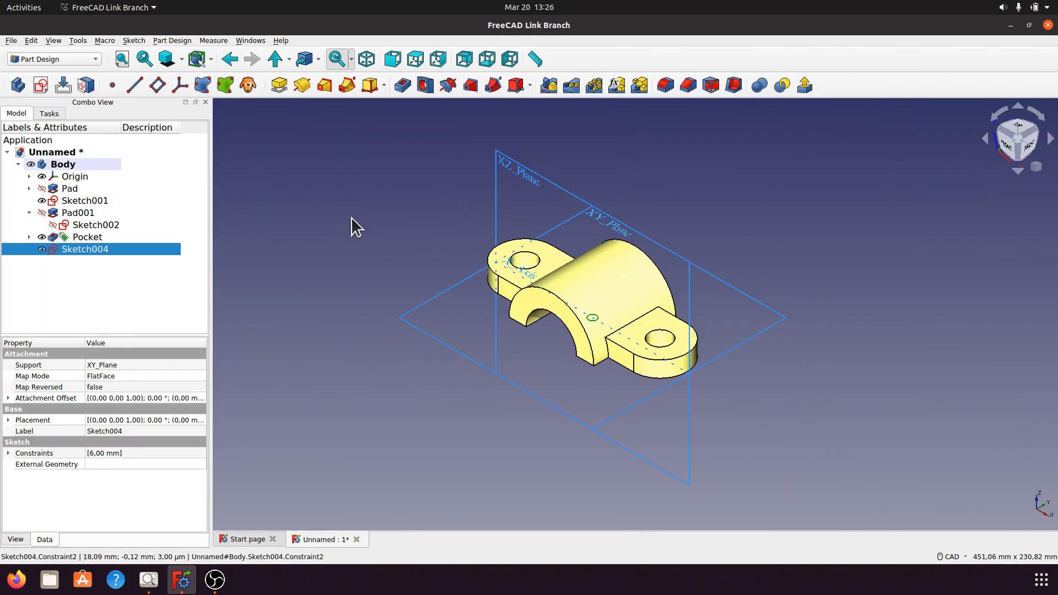
# Pocket the 6 mm circle upward through the arch, using the Through all type with the direction reversed.
pyautogui.click(403, 86)
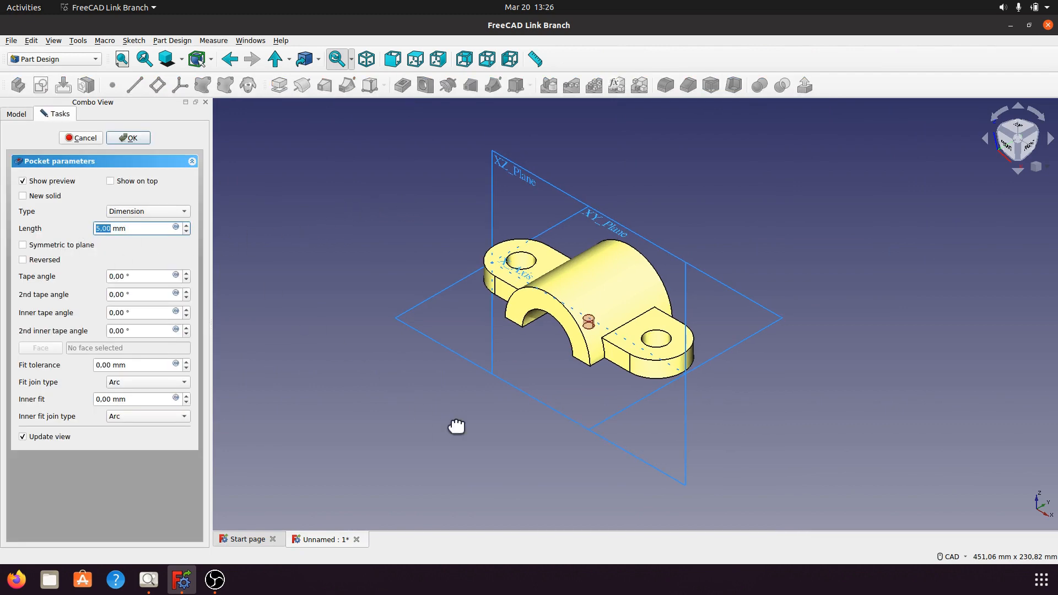
pyautogui.moveTo(457, 427)
pyautogui.mouseDown(button='middle')
pyautogui.moveTo(505, 390)
pyautogui.moveTo(566, 367)
pyautogui.moveTo(473, 427)
pyautogui.mouseUp(button='middle')
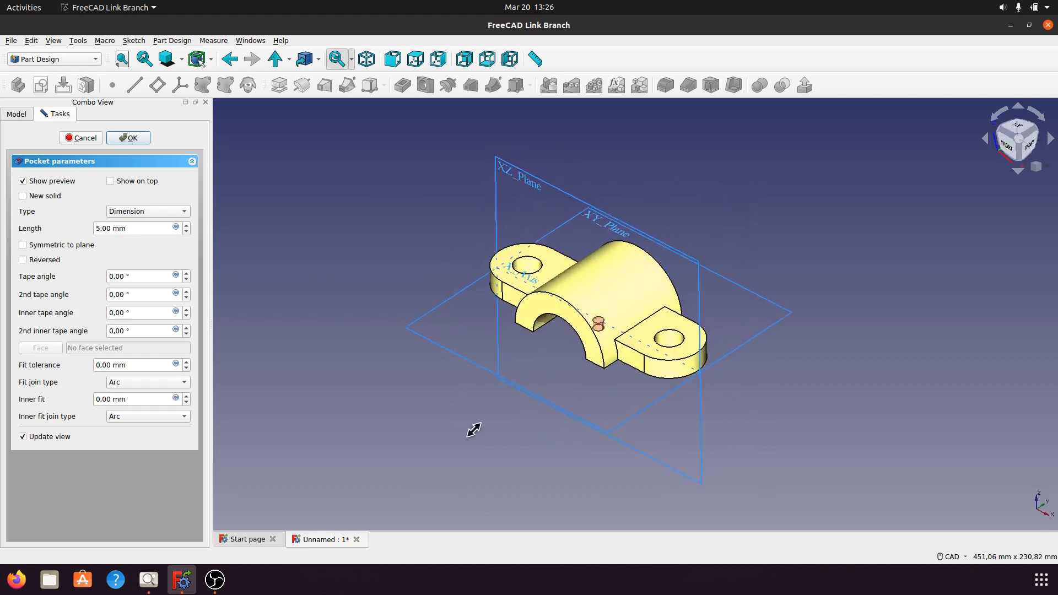
pyautogui.click(367, 59)
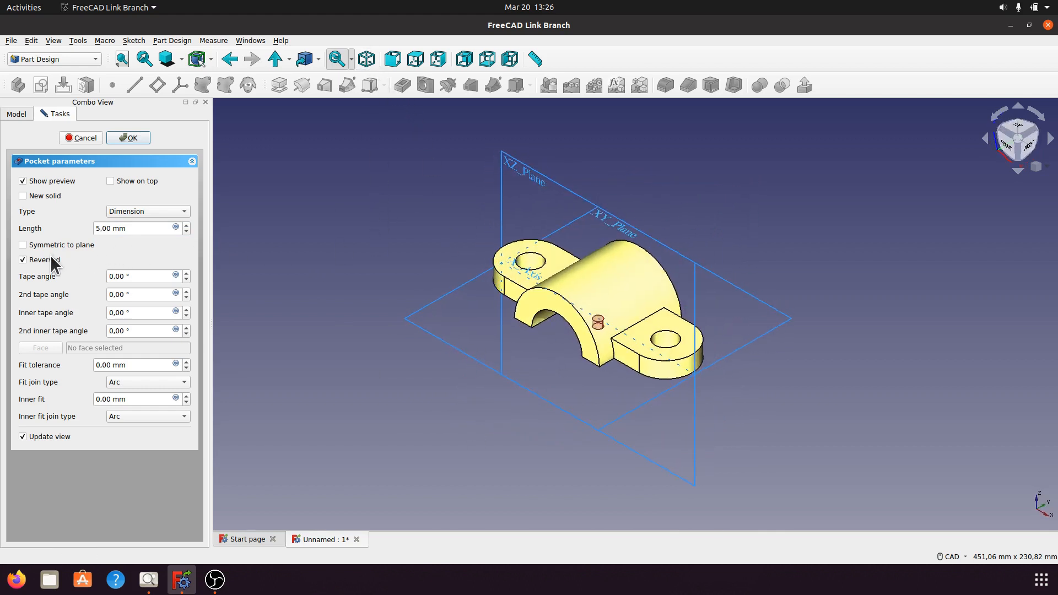
pyautogui.click(185, 210)
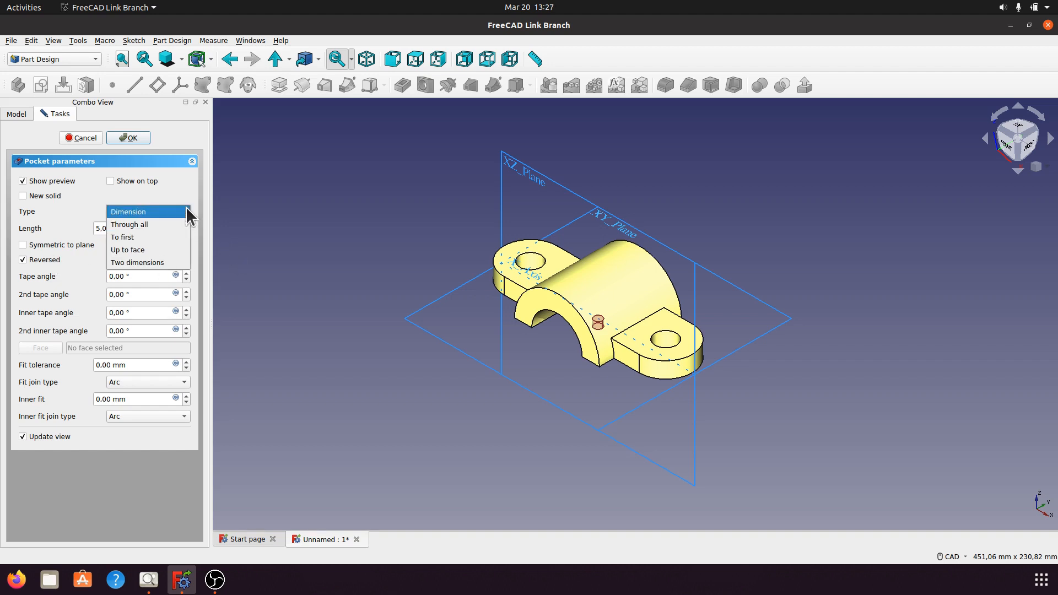
pyautogui.click(156, 237)
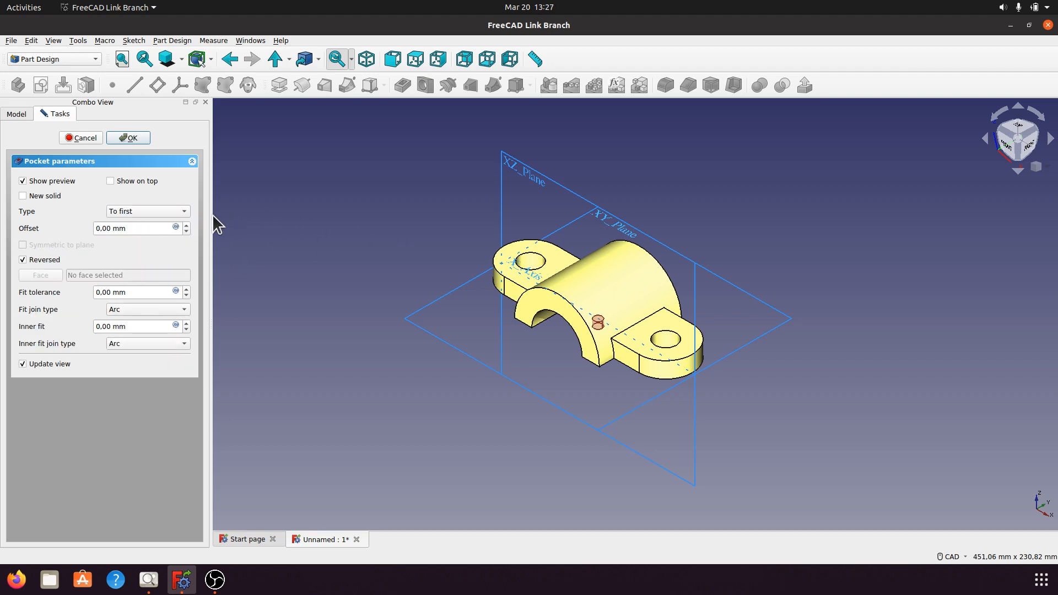
pyautogui.click(185, 211)
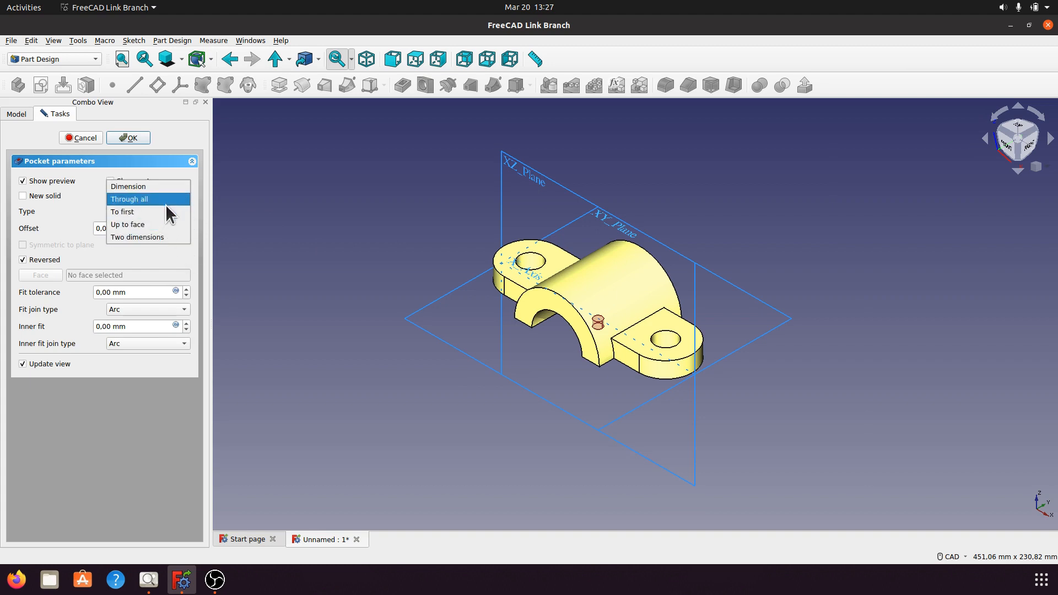
pyautogui.click(166, 204)
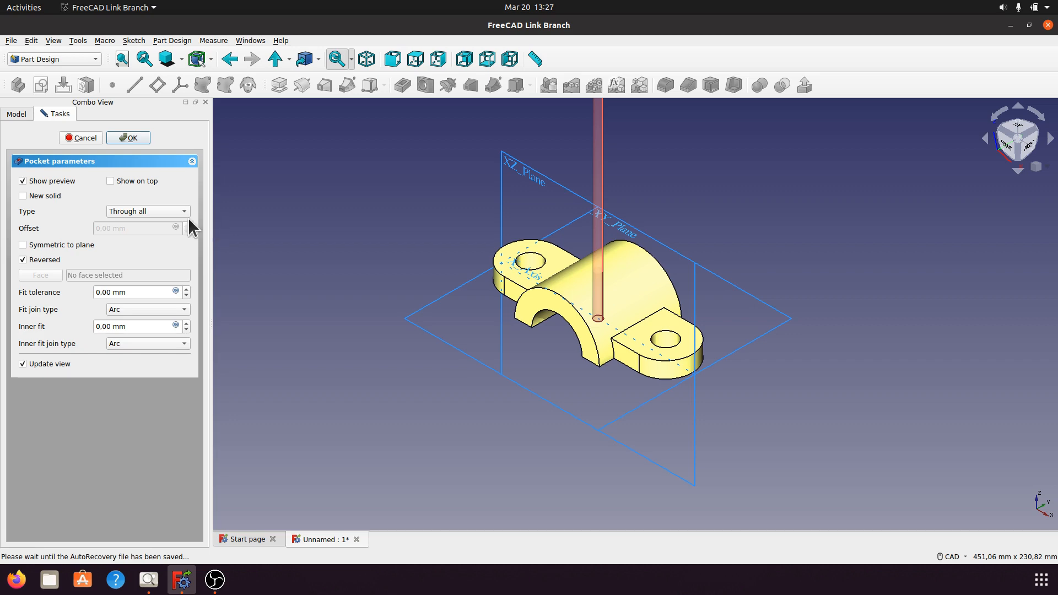
pyautogui.click(125, 137)
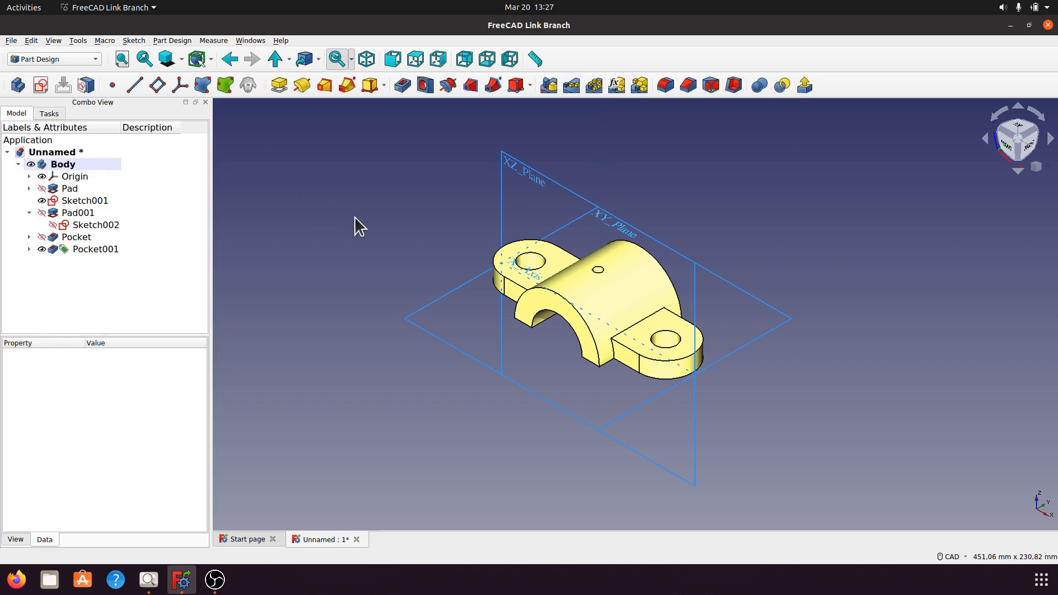
# Hide the body's Origin planes and axes and show the bracket in isometric view.
pyautogui.moveTo(581, 262)
pyautogui.mouseDown(button='middle')
pyautogui.moveTo(606, 298)
pyautogui.moveTo(580, 254)
pyautogui.mouseUp(button='middle')
pyautogui.scroll(5, 597, 331)
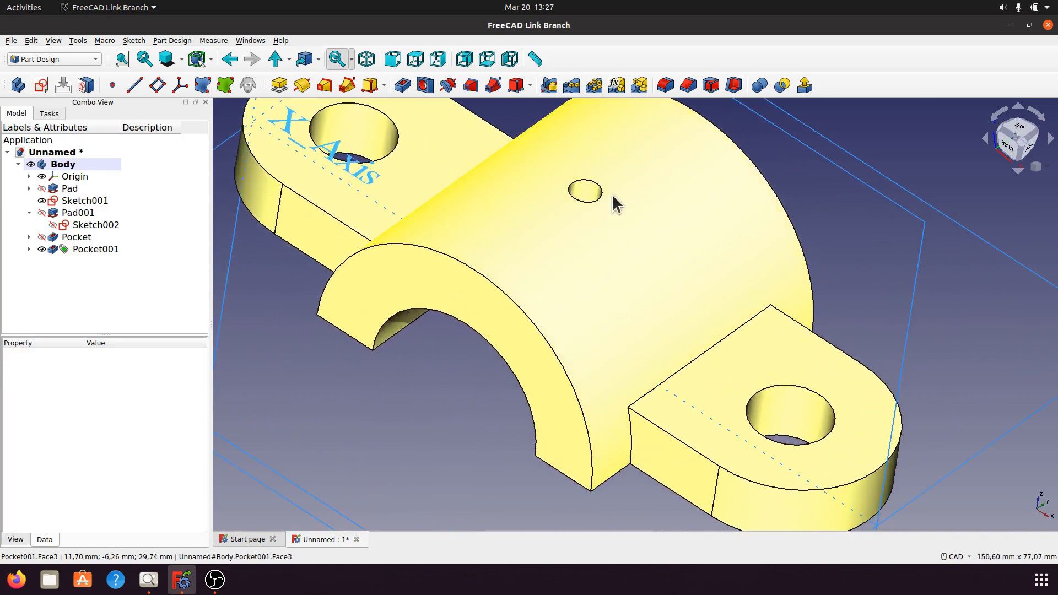
pyautogui.moveTo(613, 202); pyautogui.dragTo(588, 199, button='middle')
pyautogui.moveTo(504, 358); pyautogui.dragTo(589, 318, button='middle')
pyautogui.moveTo(502, 339); pyautogui.dragTo(551, 336, button='middle')
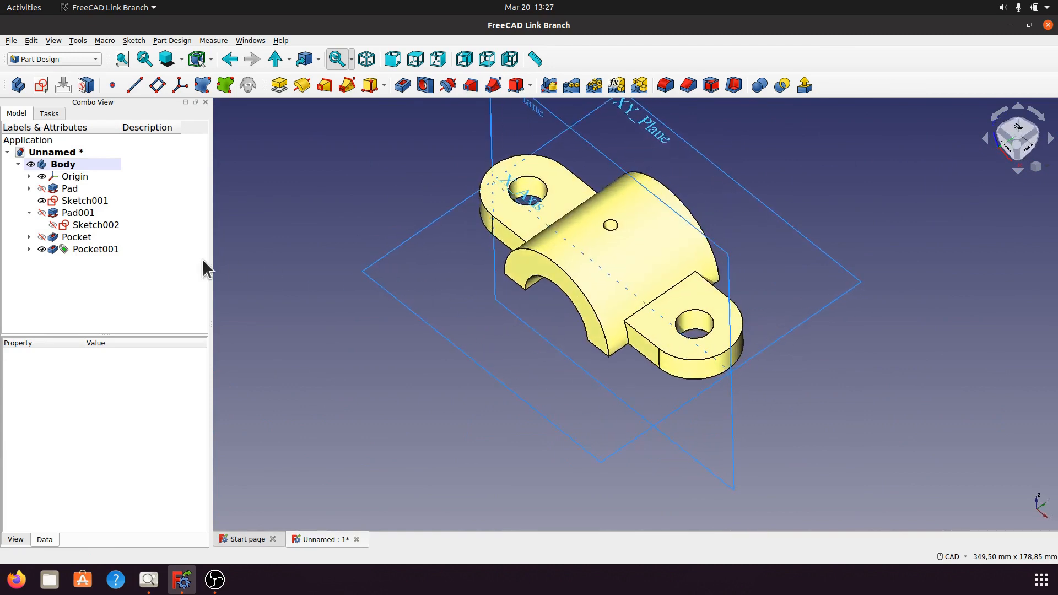
pyautogui.click(78, 177)
pyautogui.press('space')
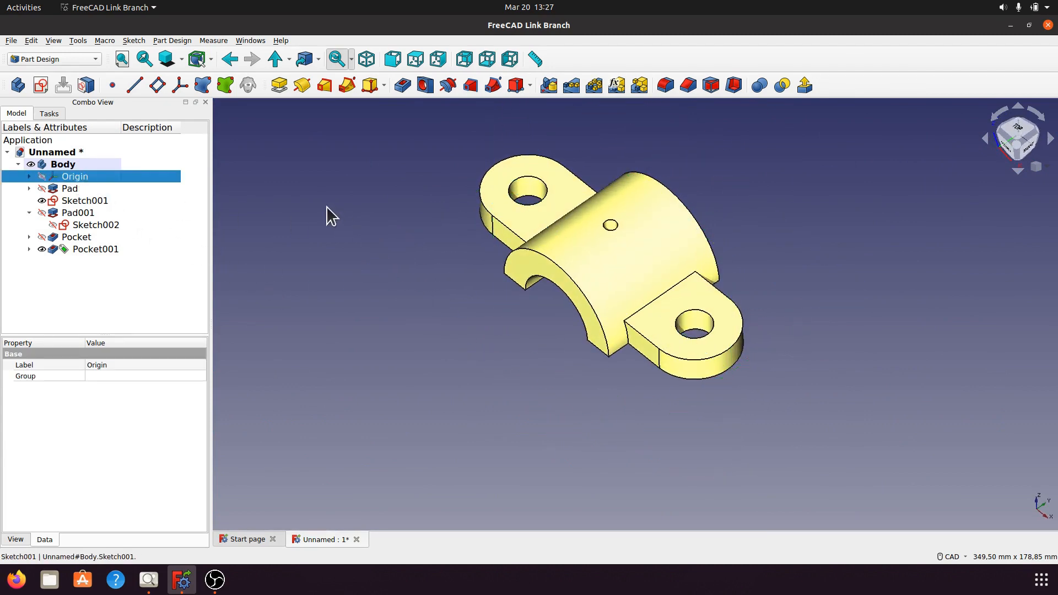
pyautogui.click(366, 59)
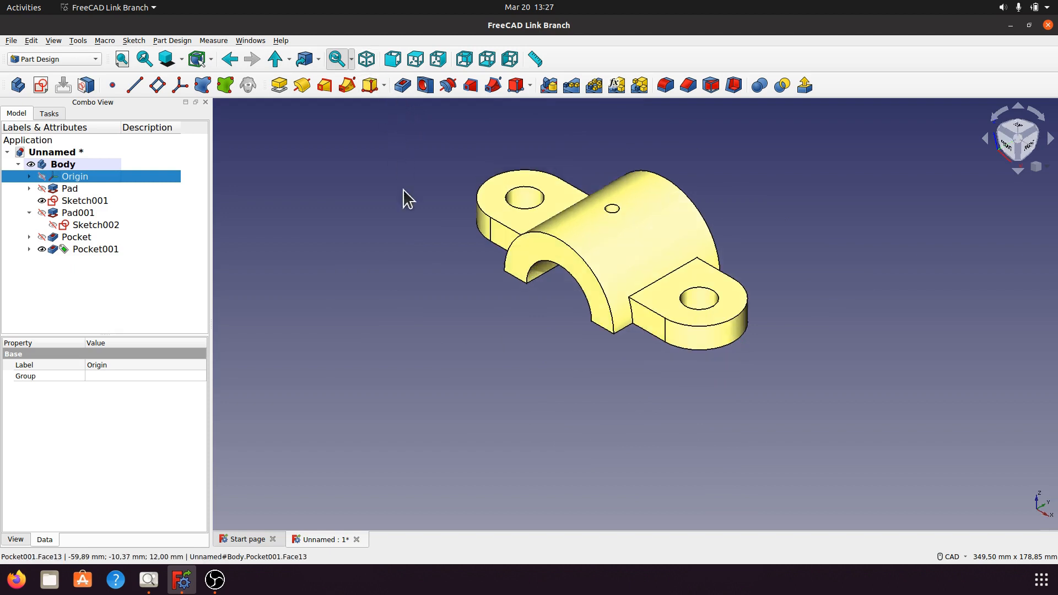
# Examine the finished bracket from several angles and compare it with the a004.png drawing.
pyautogui.scroll(4, 594, 436)
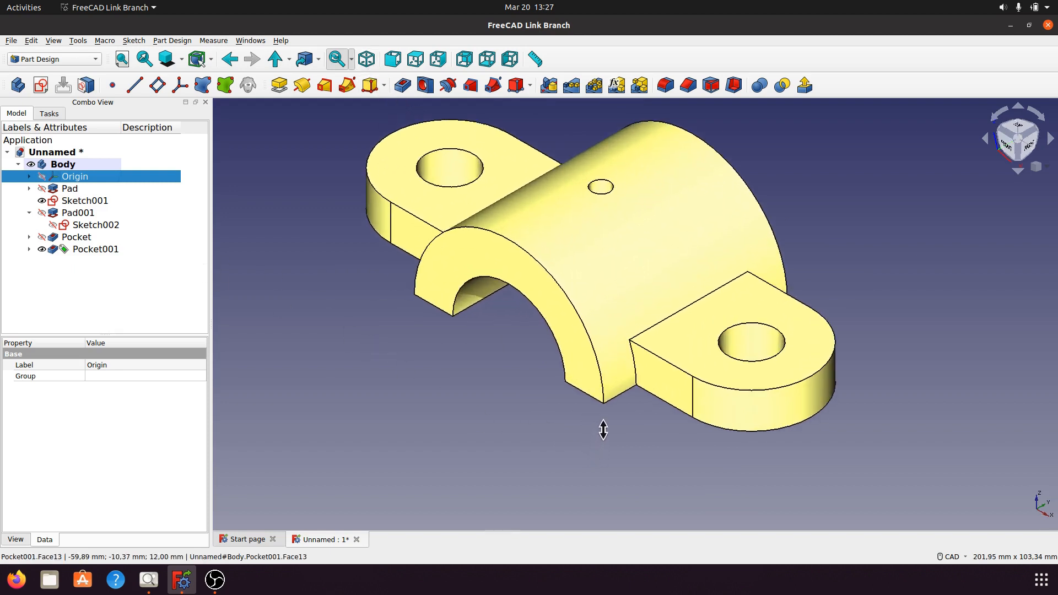
pyautogui.moveTo(508, 371); pyautogui.dragTo(624, 351, button='middle')
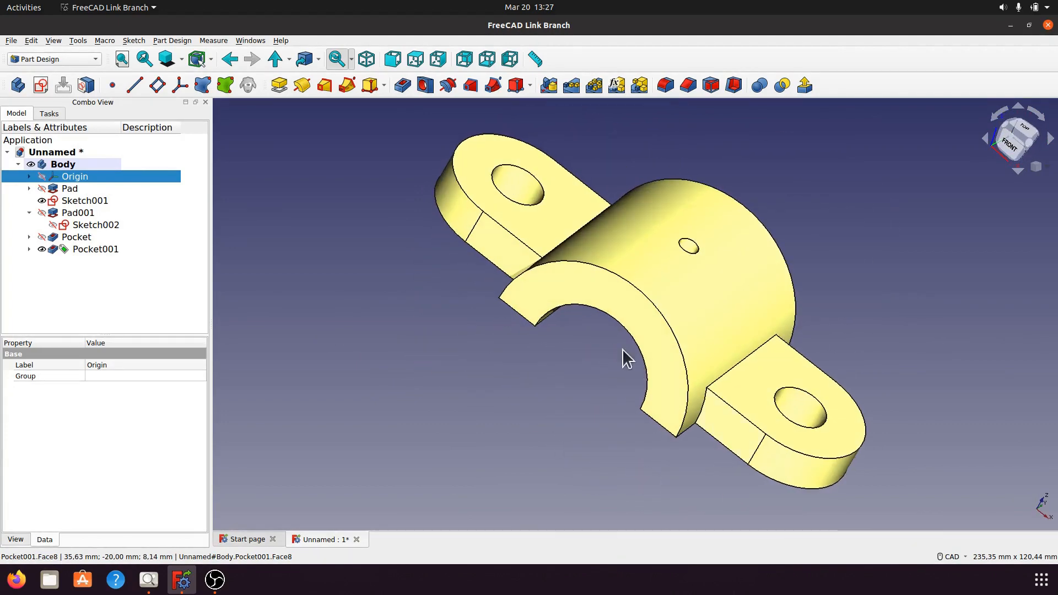
pyautogui.click(367, 61)
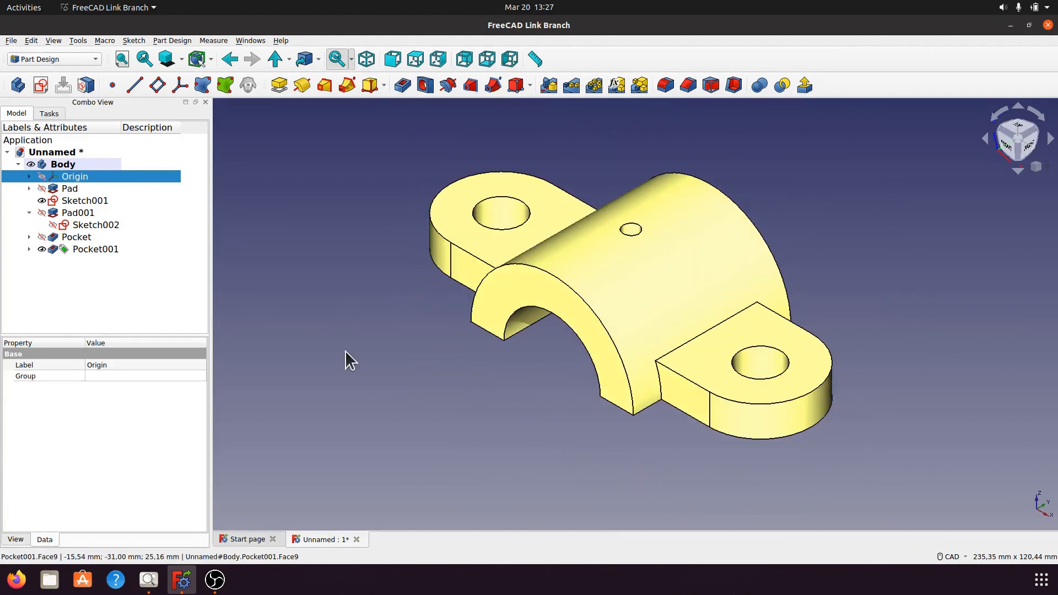
pyautogui.click(148, 580)
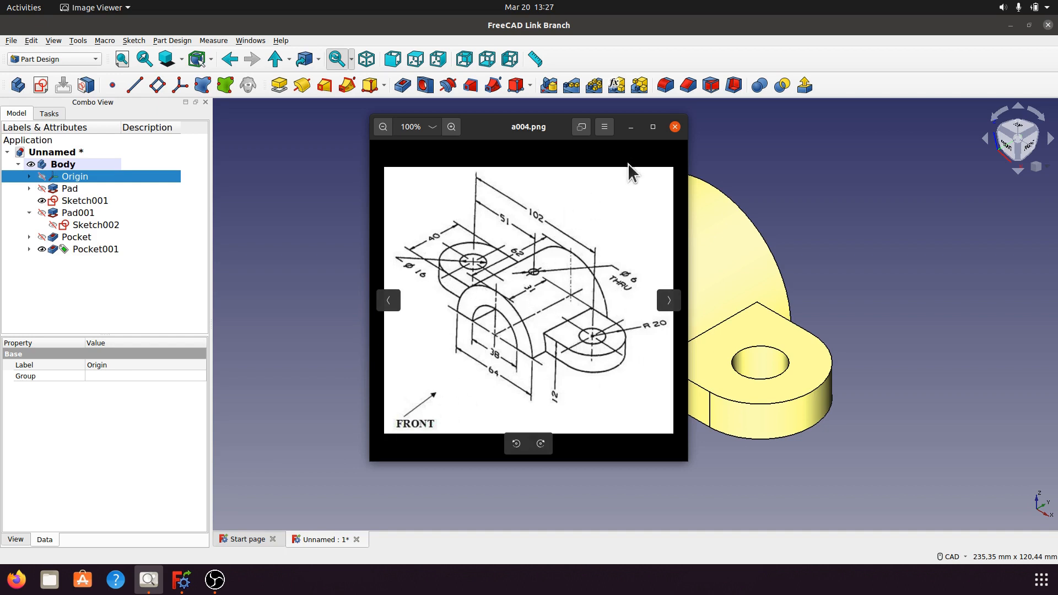
pyautogui.click(631, 128)
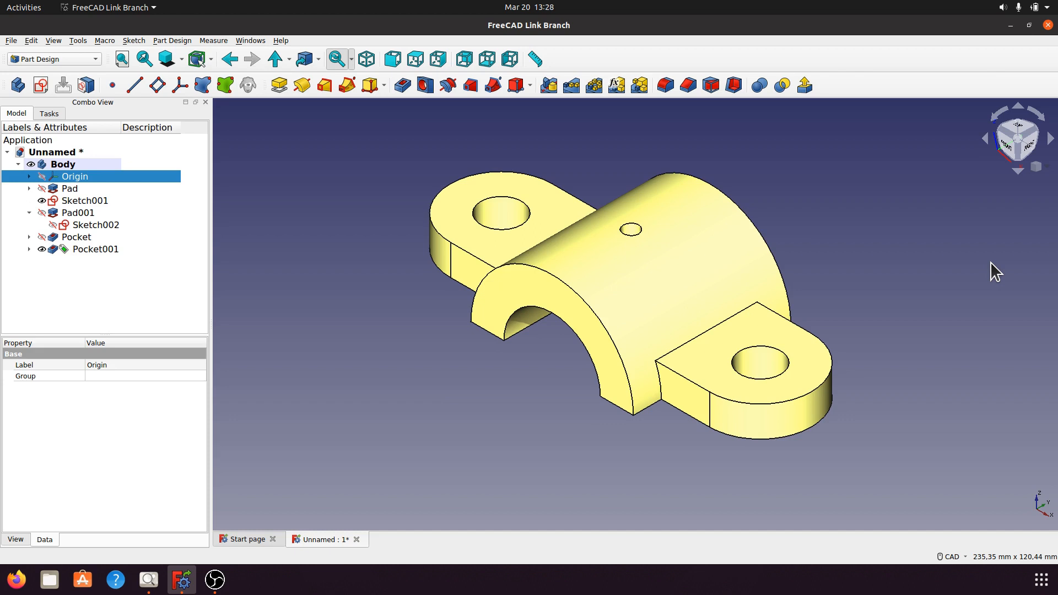
pyautogui.moveTo(959, 345); pyautogui.dragTo(733, 242, button='middle')
pyautogui.click(368, 59)
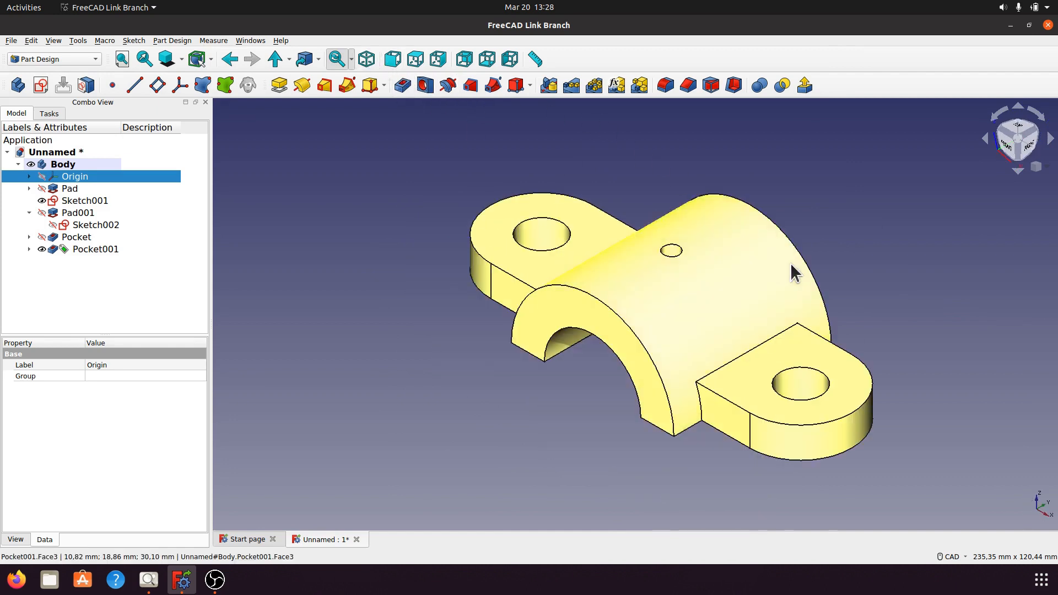